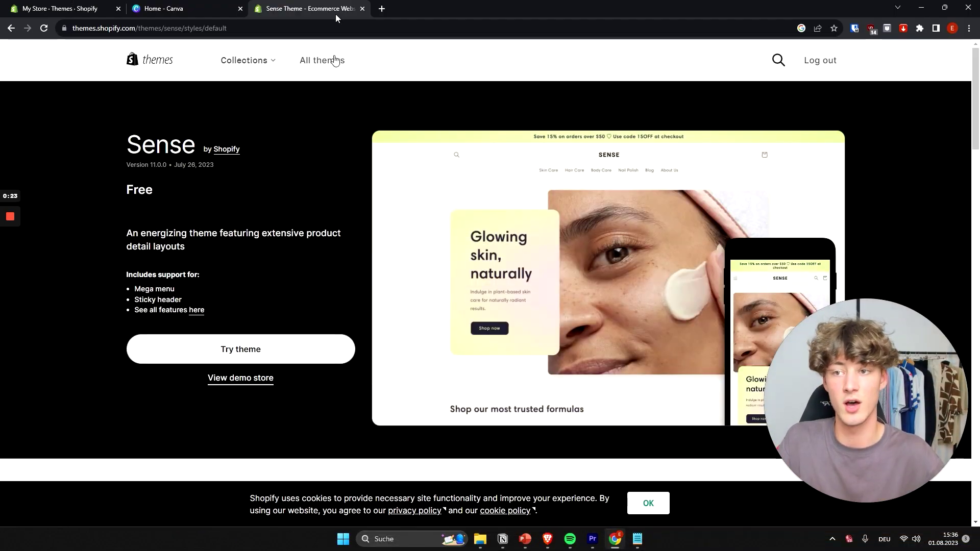
Go to Online Store > Themes and open the Add theme dropdown in the Theme library.
{"action": "left_click", "coordinate": [57, 9]}
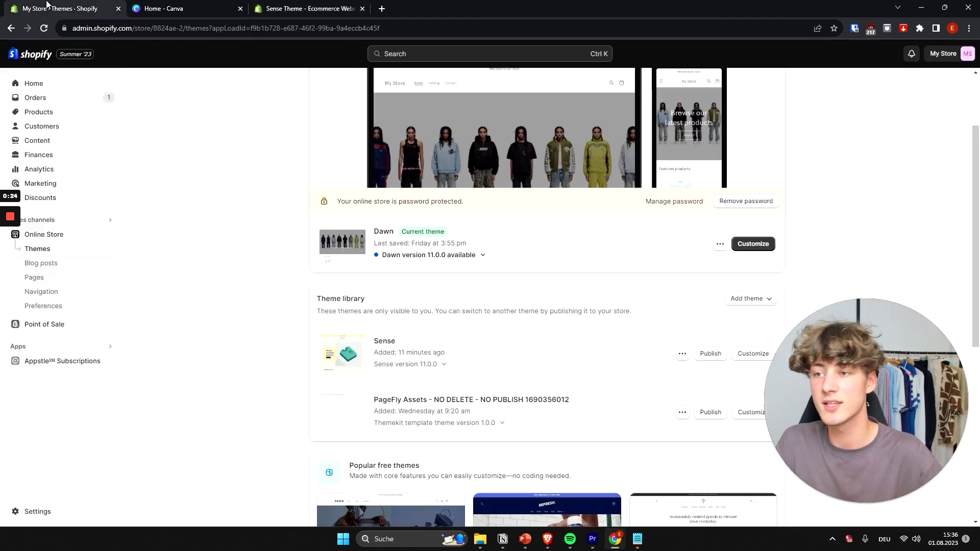
{"action": "left_click", "coordinate": [34, 85]}
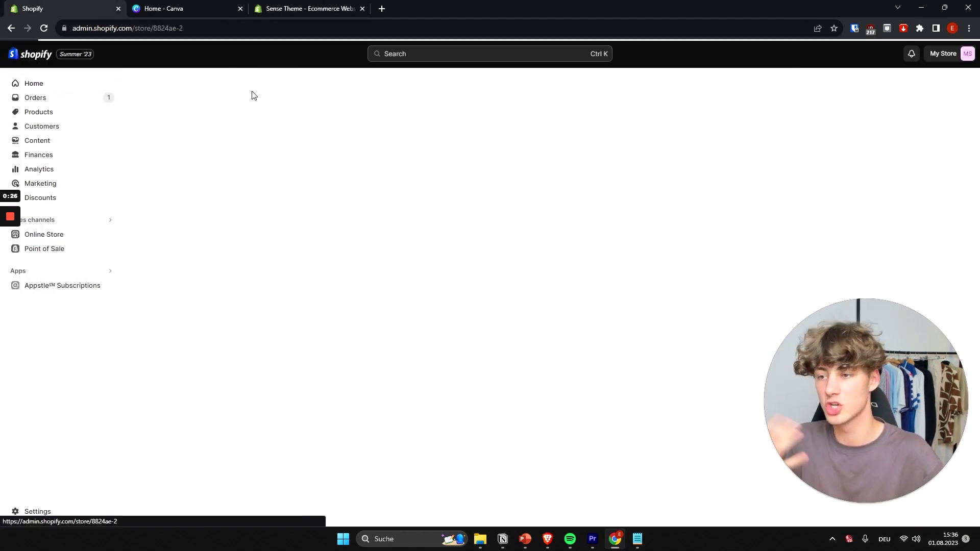
{"action": "left_click", "coordinate": [65, 236]}
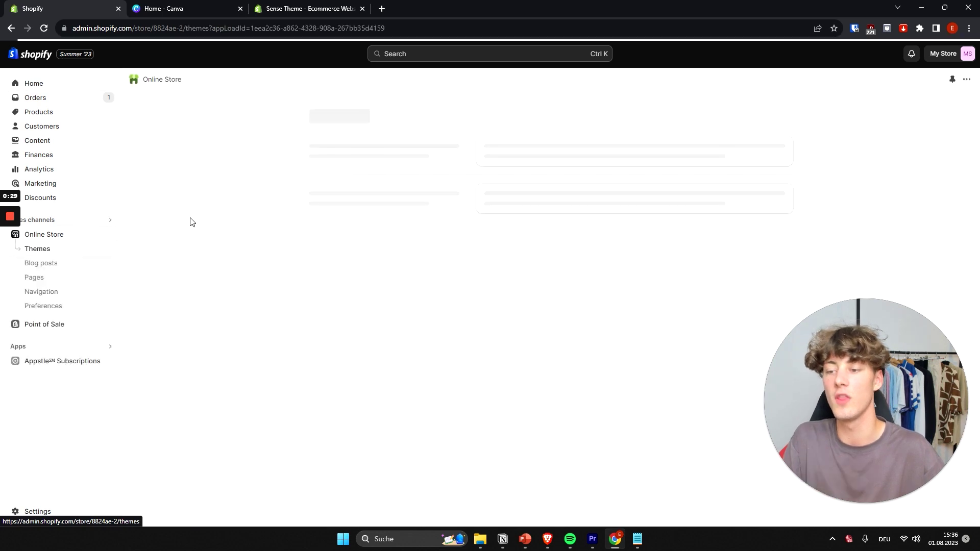
{"action": "scroll", "coordinate": [230, 178], "scroll_direction": "down", "scroll_amount": 3}
{"action": "scroll", "coordinate": [230, 178], "scroll_direction": "down", "scroll_amount": 1}
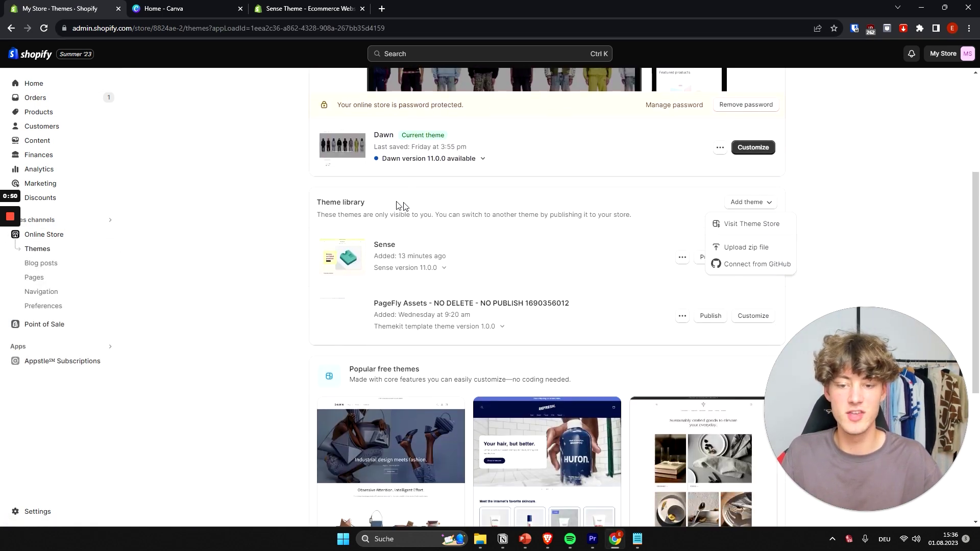
{"action": "left_click", "coordinate": [313, 201]}
{"action": "left_click", "coordinate": [750, 204]}
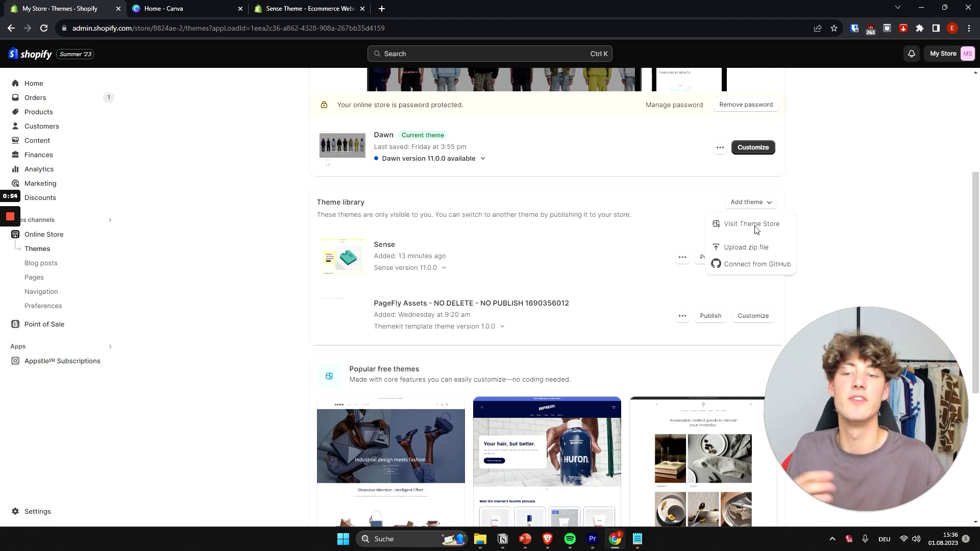
Filter the Theme Store to free themes and add the Sense theme to the store.
{"action": "left_click", "coordinate": [752, 225]}
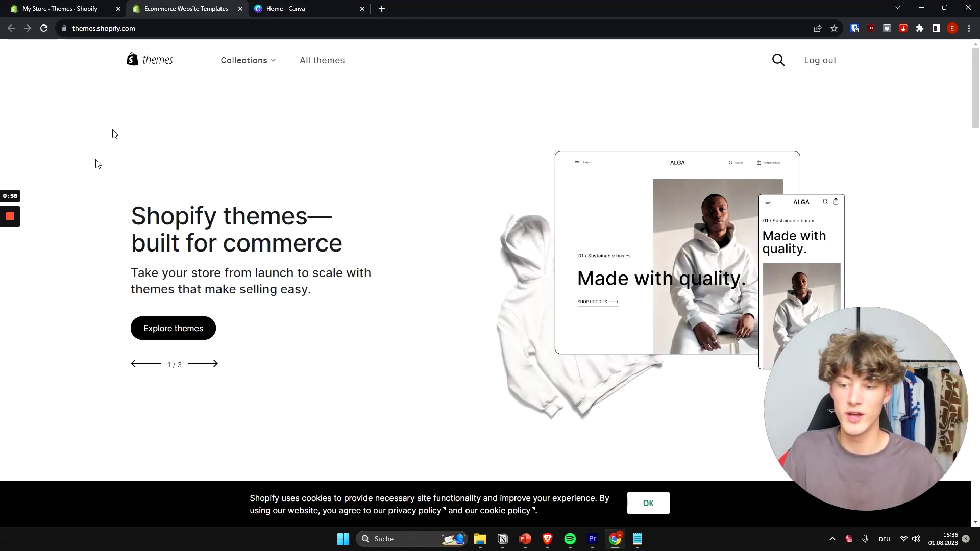
{"action": "left_click", "coordinate": [173, 330]}
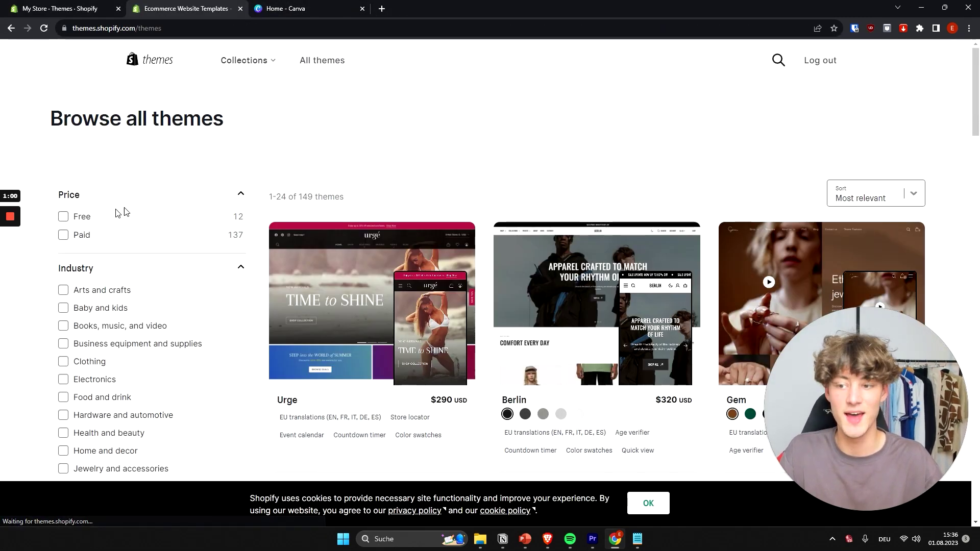
{"action": "scroll", "coordinate": [120, 212], "scroll_direction": "down", "scroll_amount": 1}
{"action": "left_click", "coordinate": [85, 168]}
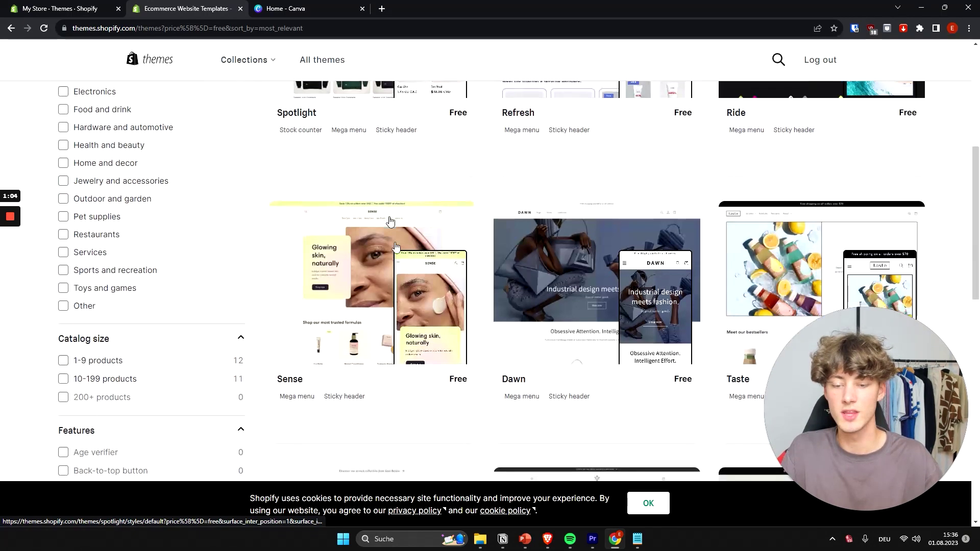
{"action": "left_click", "coordinate": [360, 295]}
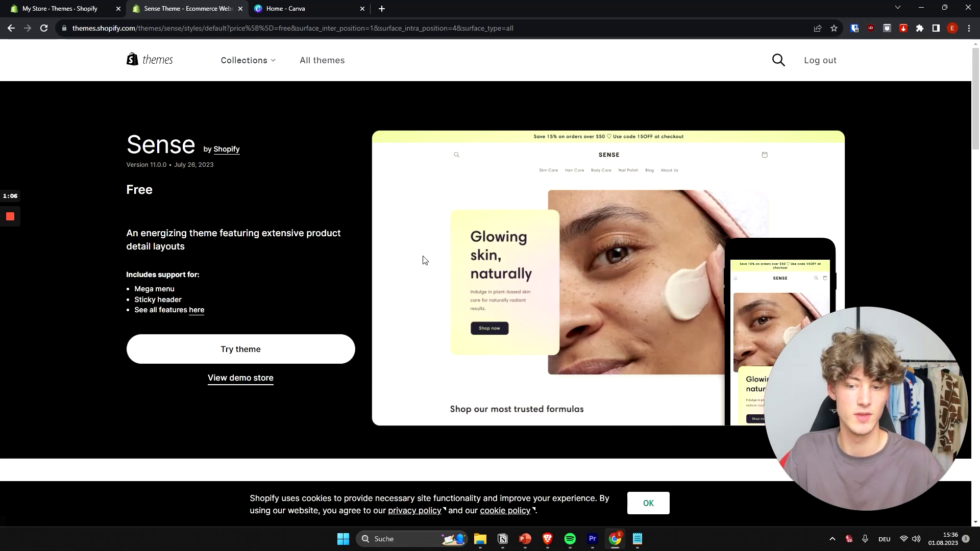
{"action": "scroll", "coordinate": [208, 255], "scroll_direction": "down", "scroll_amount": 2}
{"action": "left_click", "coordinate": [224, 245]}
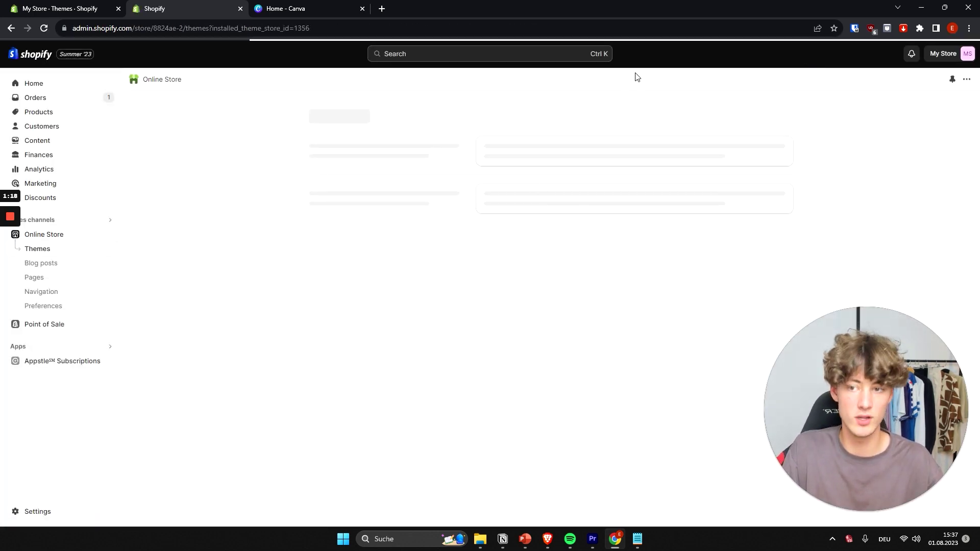
Publish Sense as the live theme and open it in the theme editor.
{"action": "scroll", "coordinate": [578, 186], "scroll_direction": "down", "scroll_amount": 5}
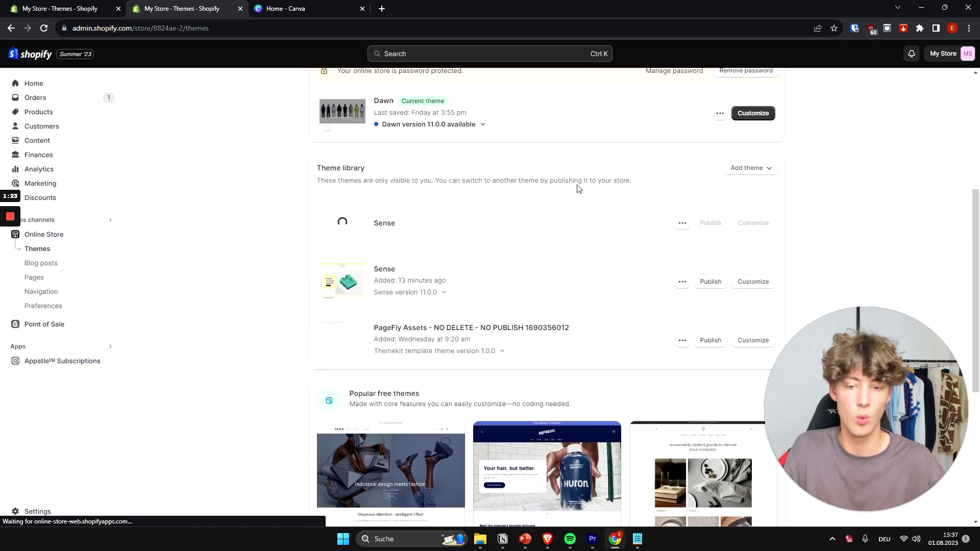
{"action": "left_click", "coordinate": [710, 282]}
{"action": "left_click", "coordinate": [619, 374]}
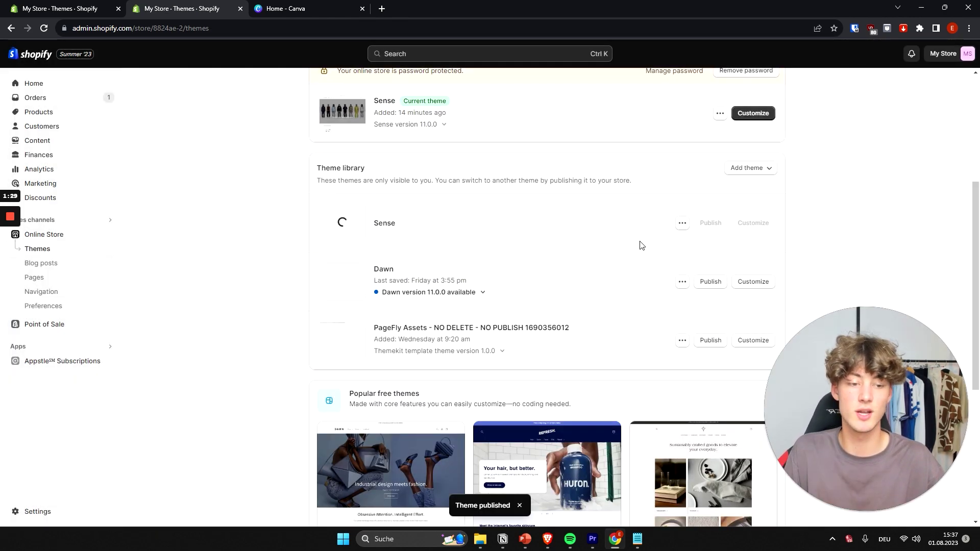
{"action": "scroll", "coordinate": [593, 243], "scroll_direction": "up", "scroll_amount": 4}
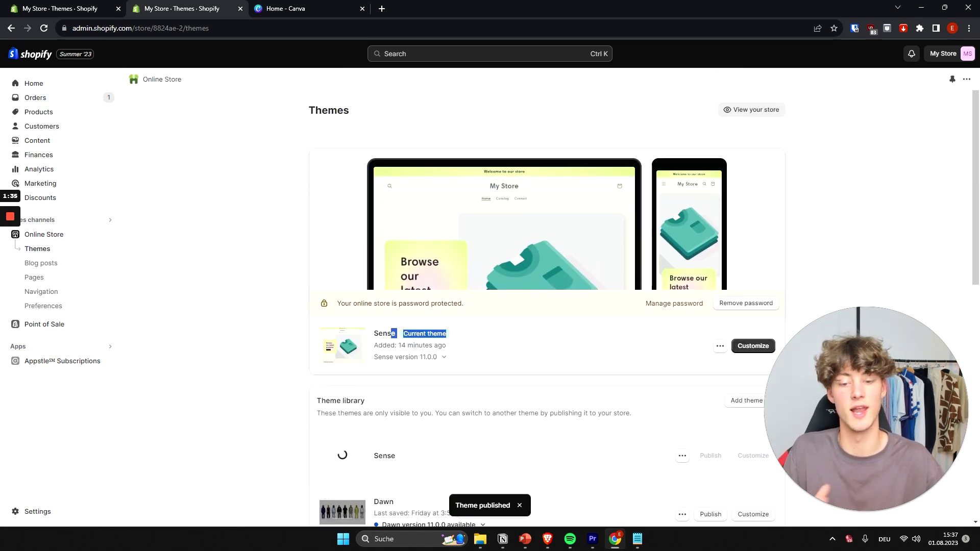
{"action": "left_click", "coordinate": [745, 350]}
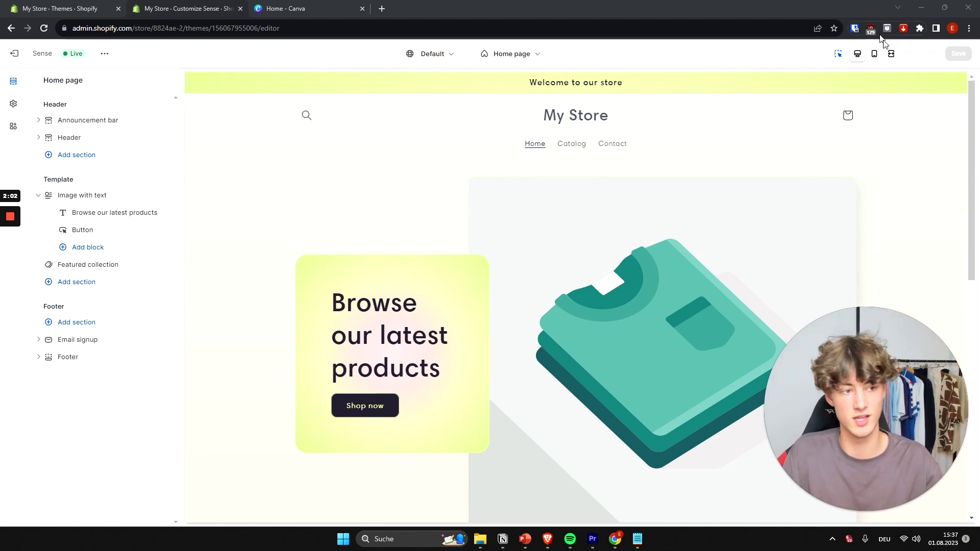
{"action": "left_click", "coordinate": [876, 55]}
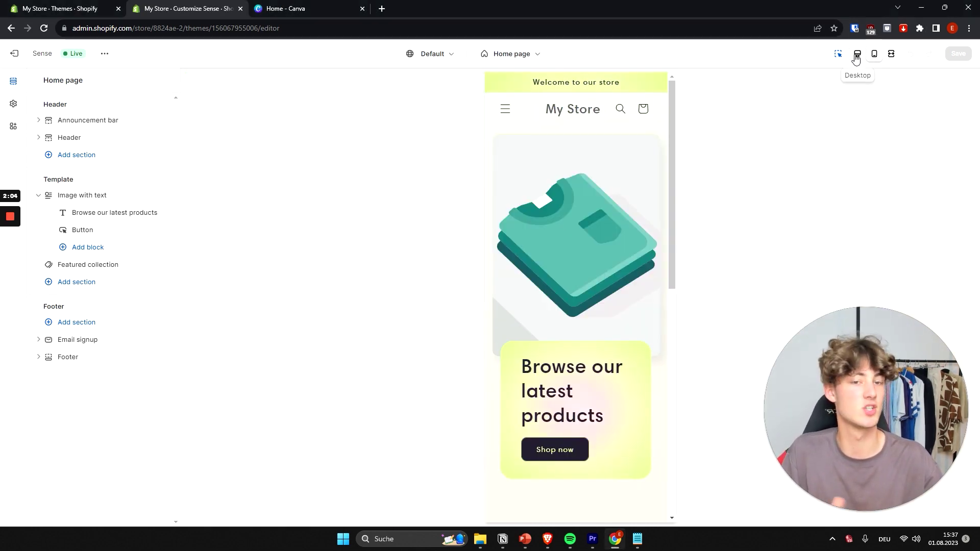
{"action": "left_click", "coordinate": [856, 57]}
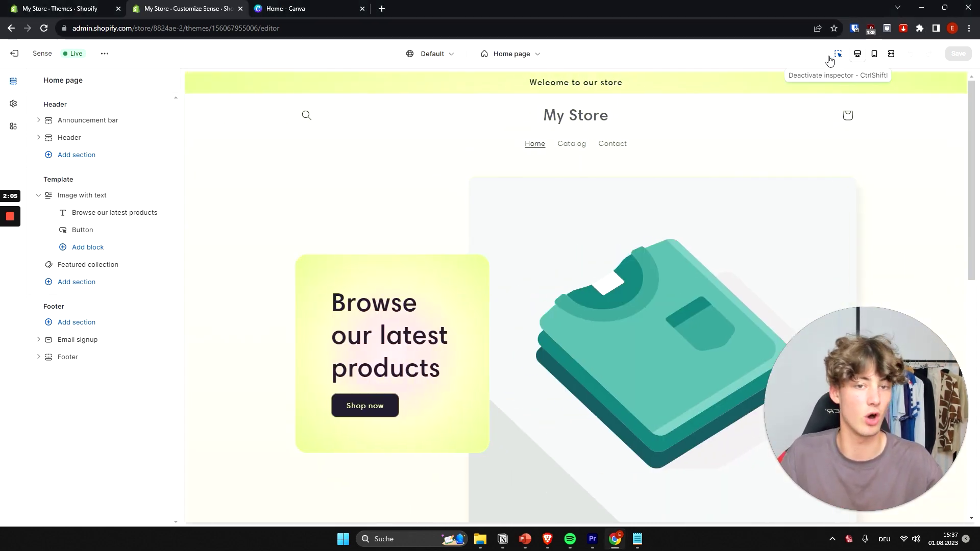
{"action": "left_click", "coordinate": [875, 56]}
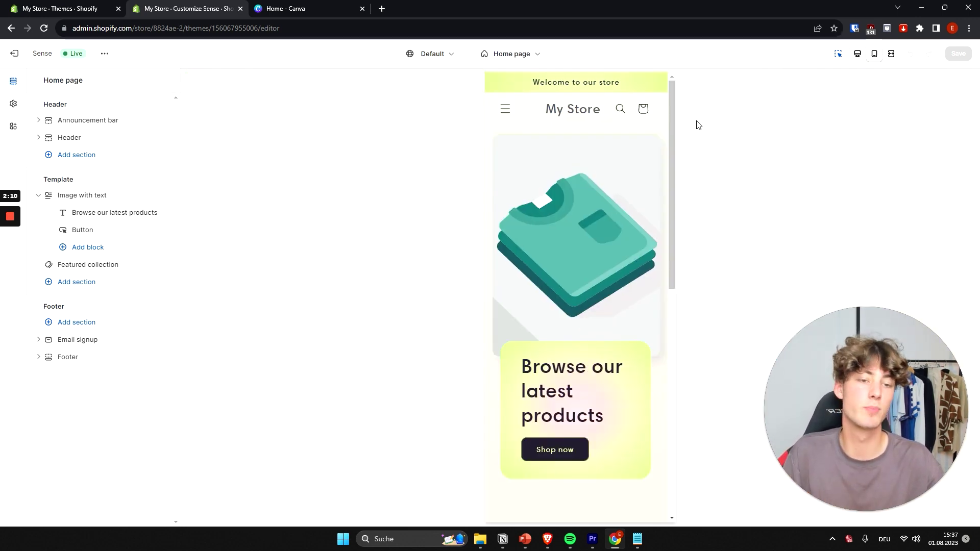
{"action": "mouse_move", "coordinate": [673, 132]}
{"action": "left_mouse_down"}
{"action": "mouse_move", "coordinate": [678, 357]}
{"action": "mouse_move", "coordinate": [685, 119]}
{"action": "left_mouse_up"}
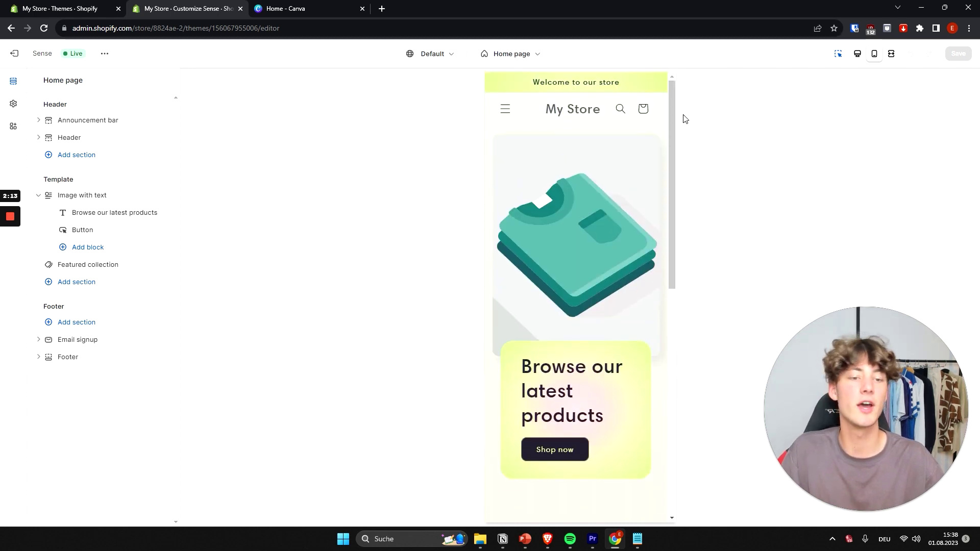
{"action": "left_click", "coordinate": [857, 58]}
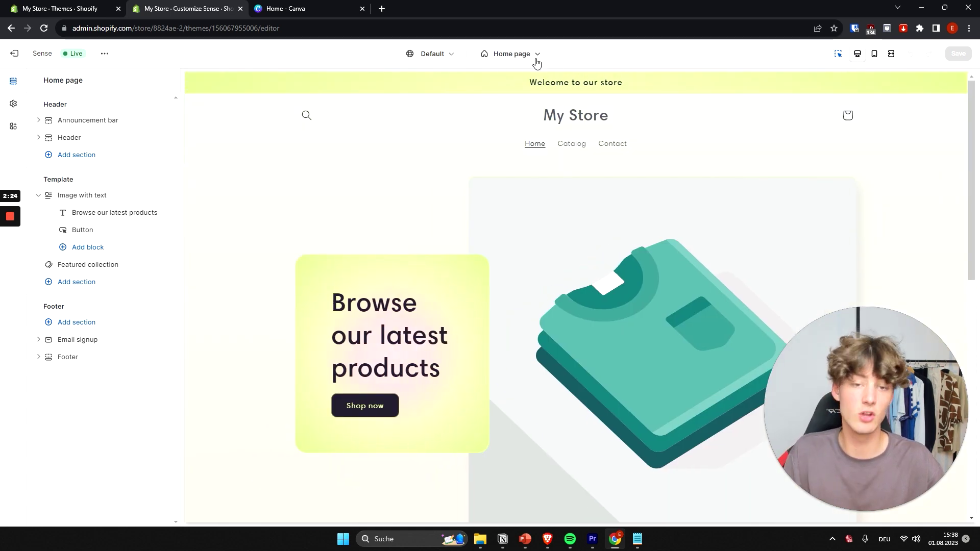
{"action": "left_click", "coordinate": [517, 59]}
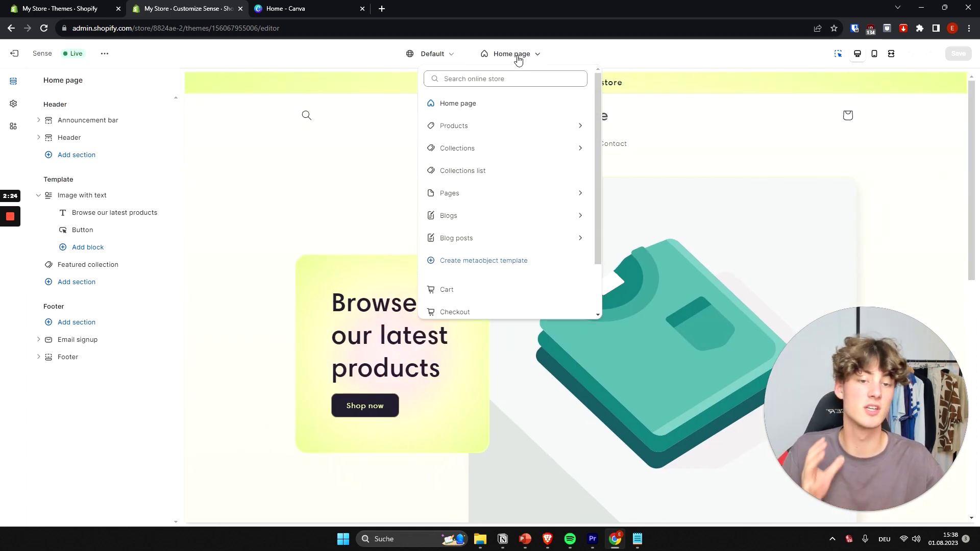
{"action": "left_click", "coordinate": [488, 174]}
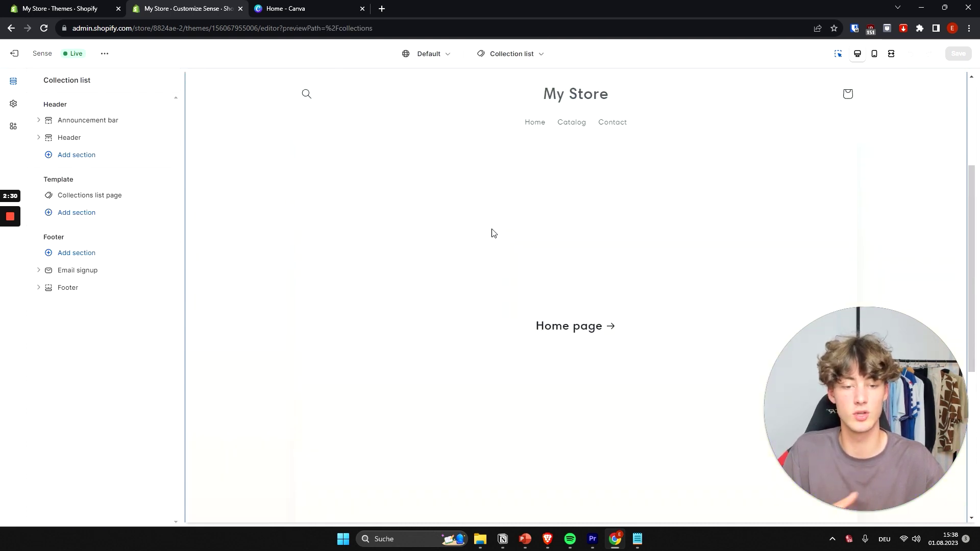
{"action": "left_click", "coordinate": [527, 54]}
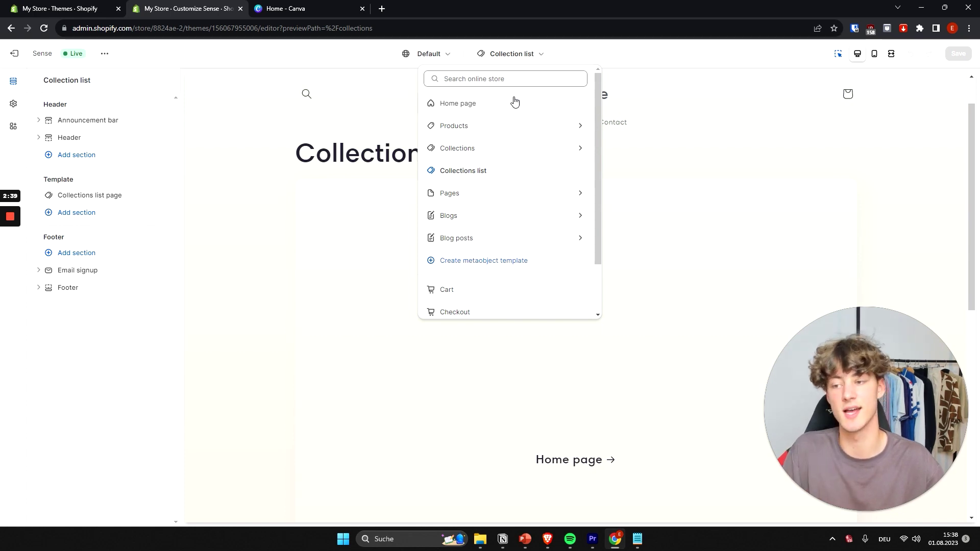
{"action": "left_click", "coordinate": [529, 106]}
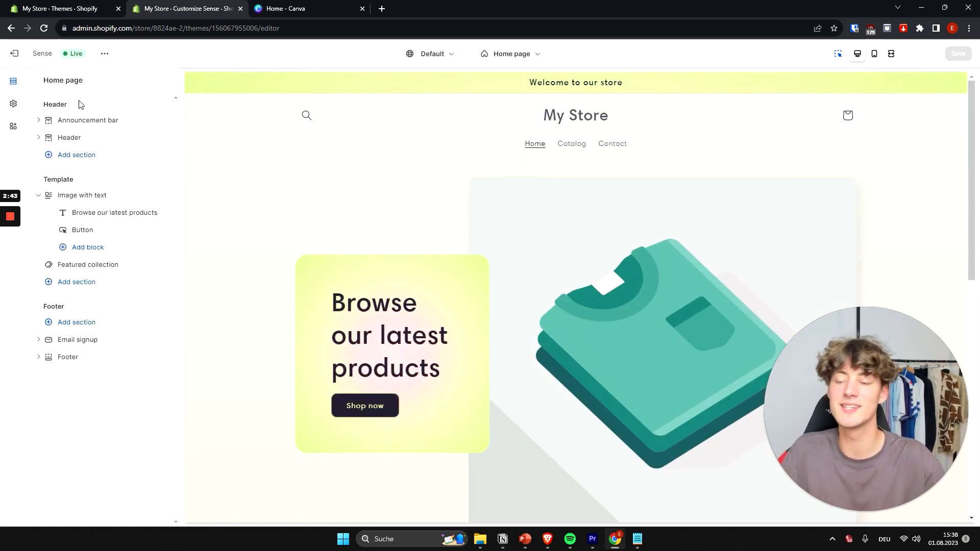
Inspect the Image with text and Featured products sections, then open Theme settings.
{"action": "left_click", "coordinate": [105, 197]}
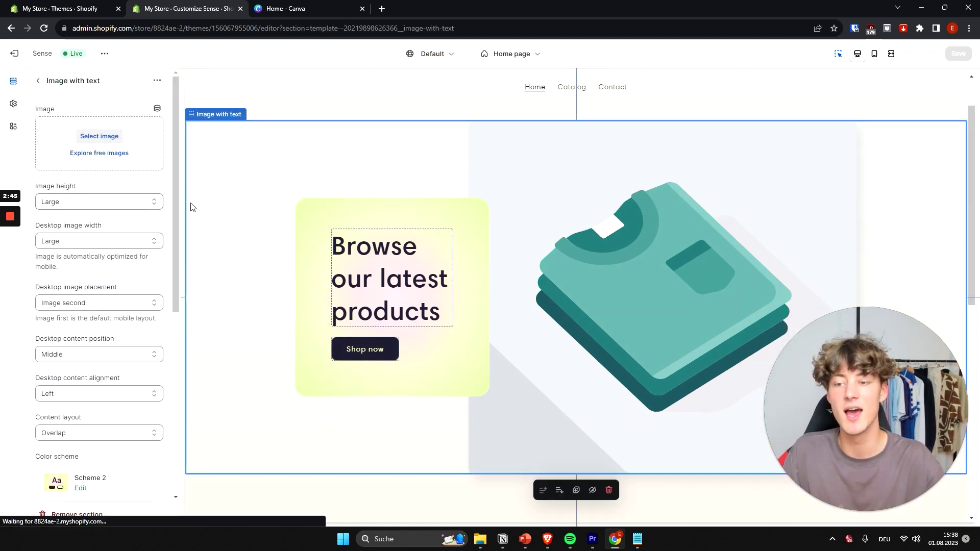
{"action": "scroll", "coordinate": [477, 345], "scroll_direction": "down", "scroll_amount": 3}
{"action": "scroll", "coordinate": [459, 239], "scroll_direction": "up", "scroll_amount": 3}
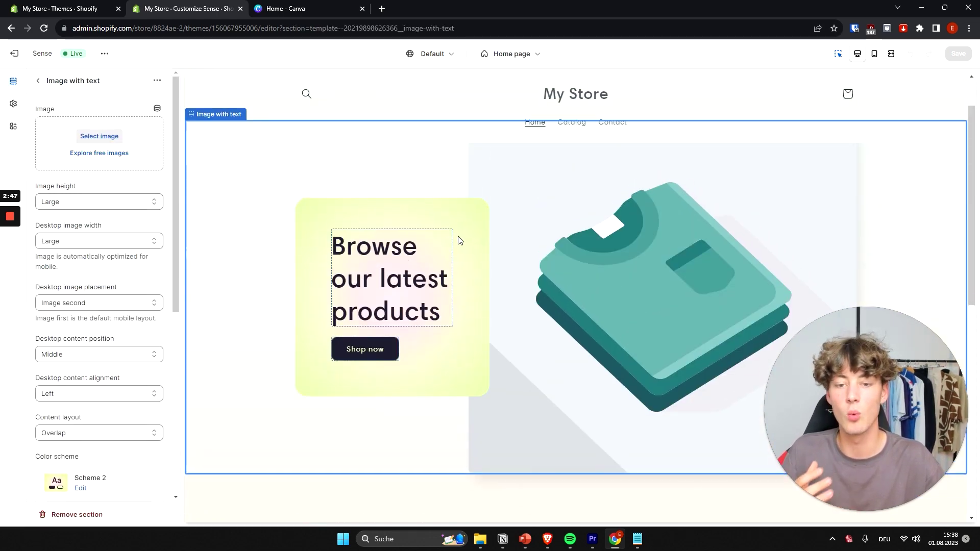
{"action": "scroll", "coordinate": [460, 337], "scroll_direction": "down", "scroll_amount": 5}
{"action": "left_click", "coordinate": [461, 283]}
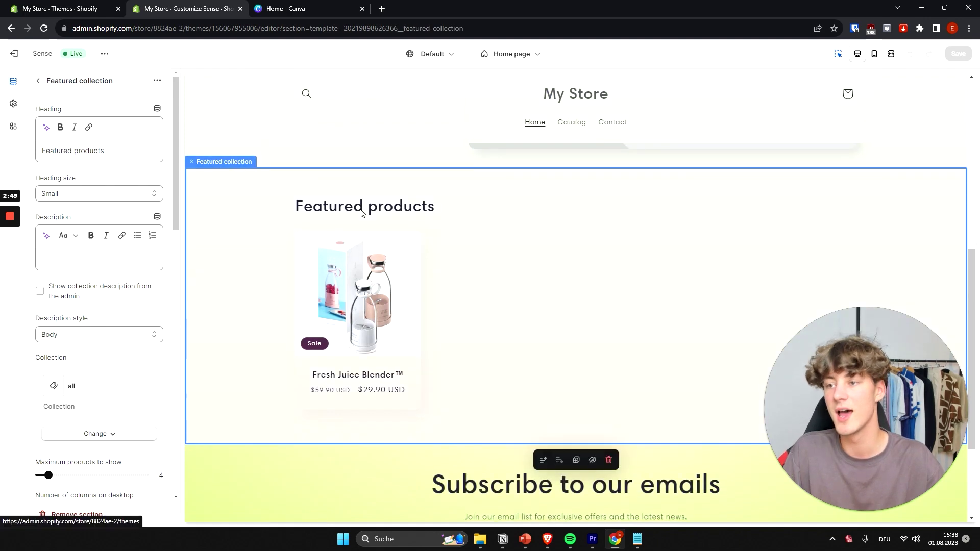
{"action": "scroll", "coordinate": [361, 212], "scroll_direction": "up", "scroll_amount": 5}
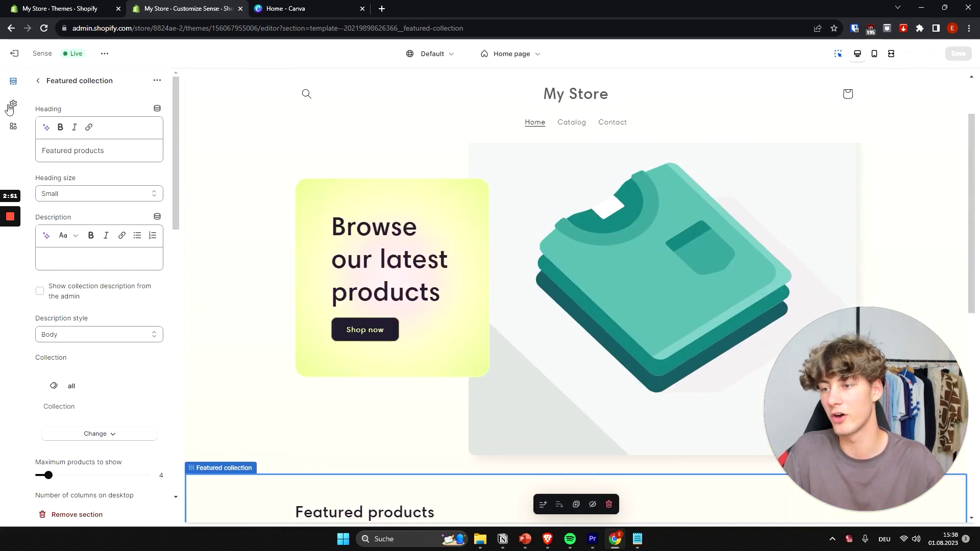
{"action": "left_click", "coordinate": [14, 82]}
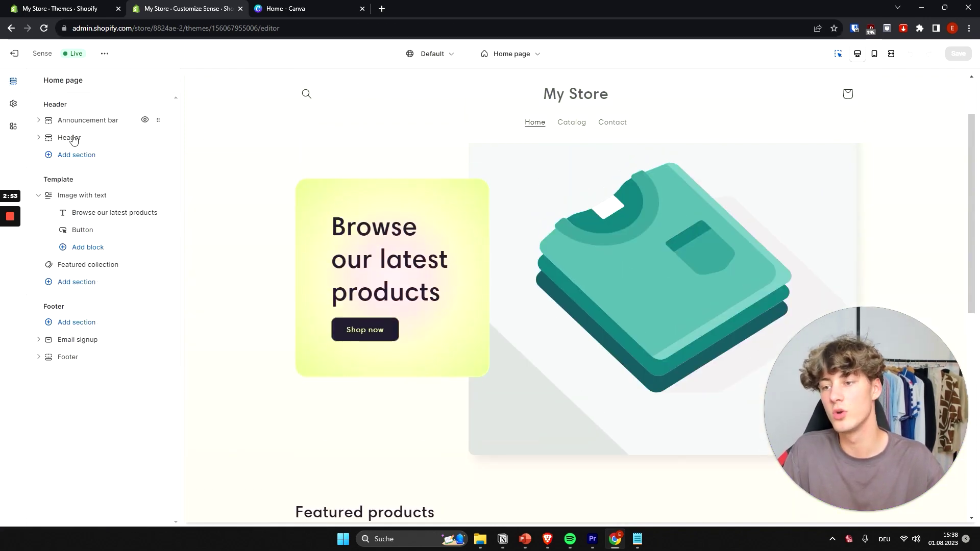
{"action": "left_click_drag", "start_coordinate": [54, 89], "coordinate": [97, 83]}
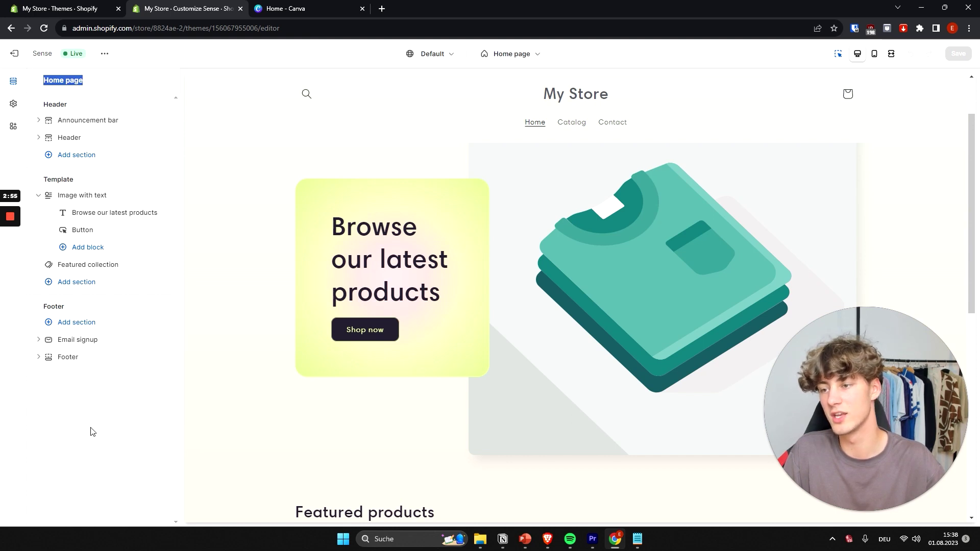
{"action": "left_click", "coordinate": [14, 104]}
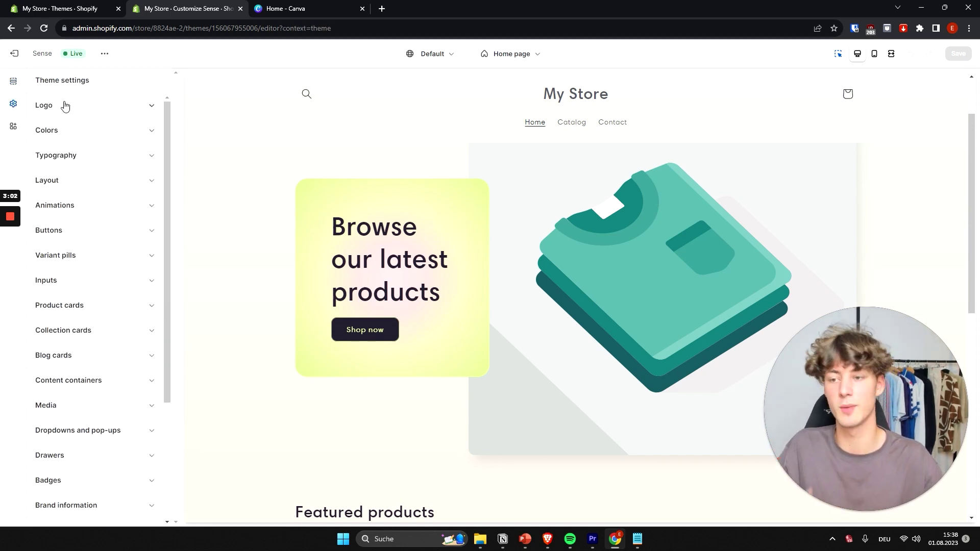
Preview the Logo, Colors and Typography setting groups by expanding and collapsing each.
{"action": "left_click", "coordinate": [151, 107]}
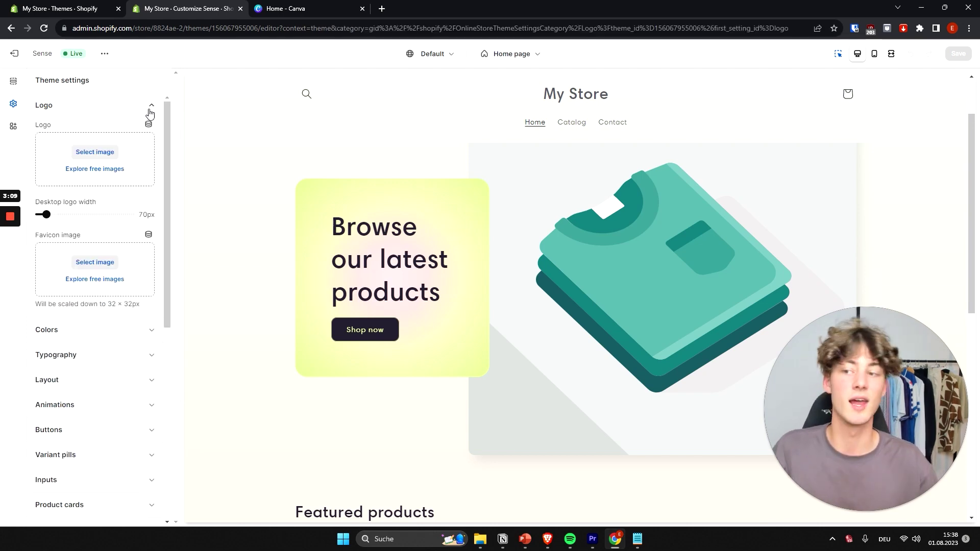
{"action": "left_click", "coordinate": [123, 106]}
{"action": "left_click", "coordinate": [85, 138]}
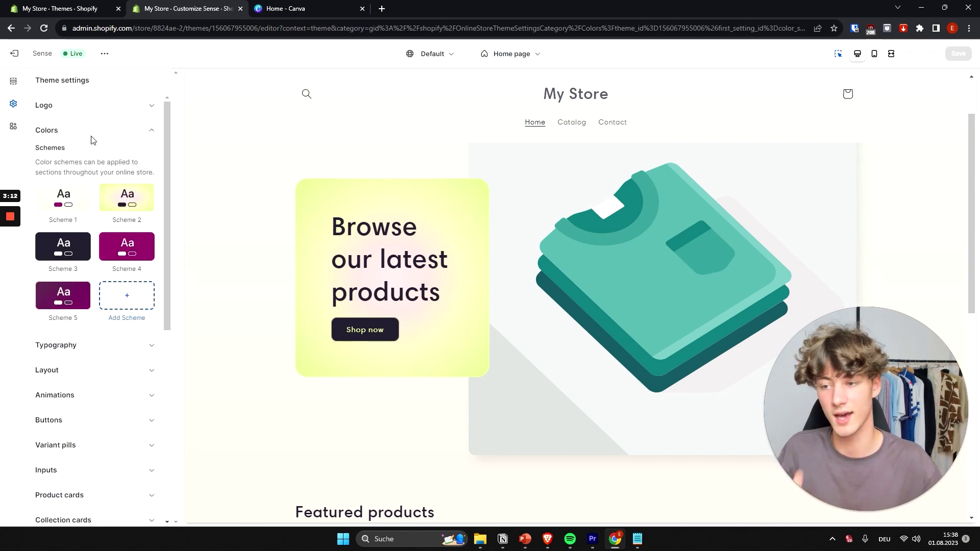
{"action": "left_click", "coordinate": [86, 135]}
{"action": "left_click", "coordinate": [76, 155]}
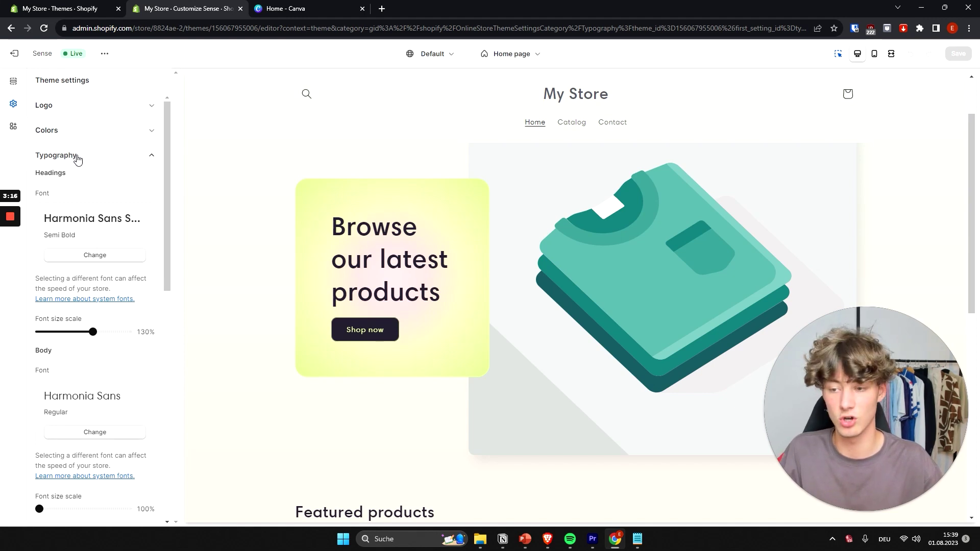
{"action": "left_click", "coordinate": [77, 158]}
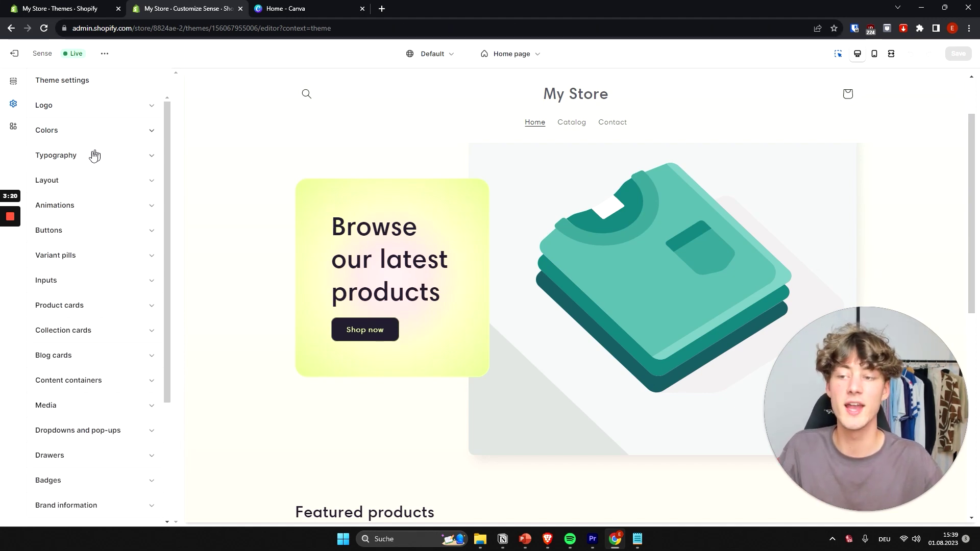
Browse the colour schemes, including Scheme 3, and add a new colour scheme.
{"action": "left_click", "coordinate": [100, 131]}
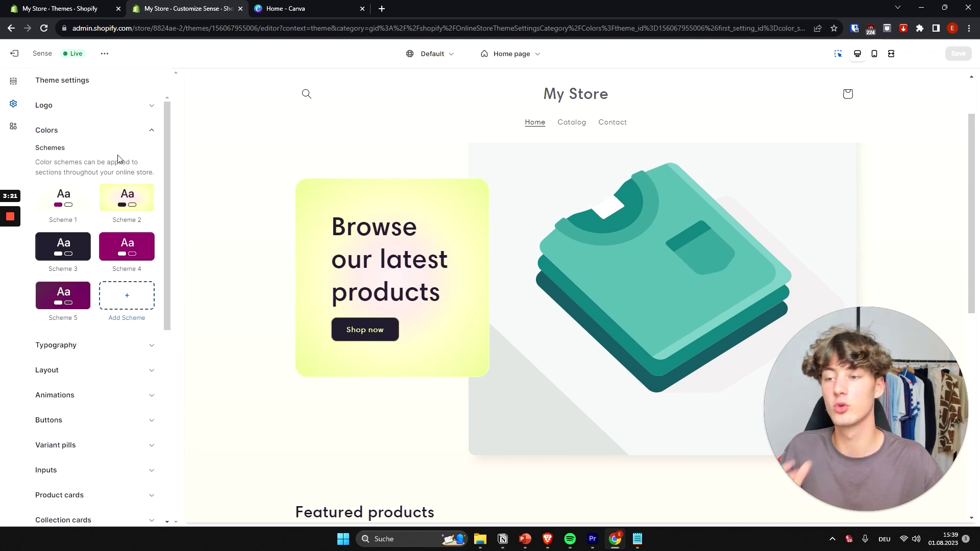
{"action": "left_click", "coordinate": [86, 250]}
{"action": "left_click", "coordinate": [39, 86]}
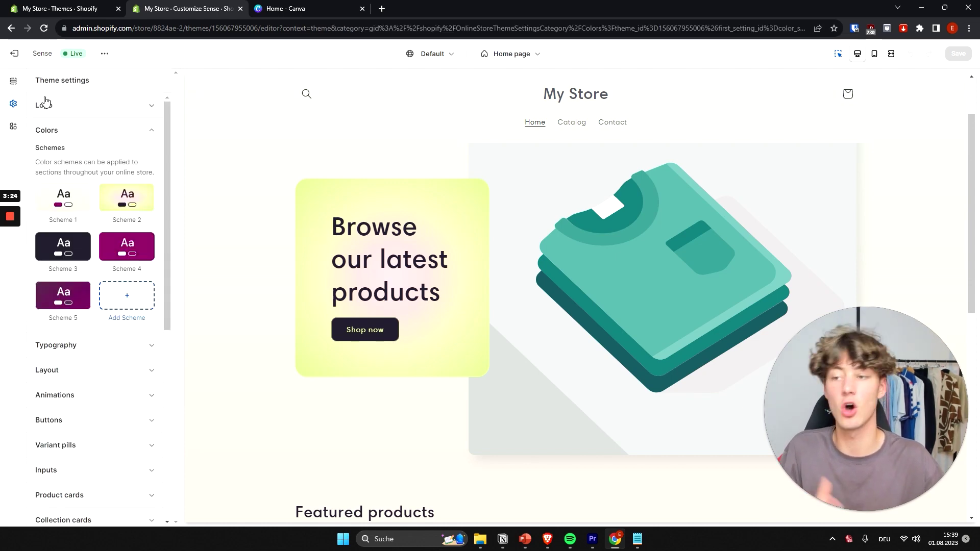
{"action": "scroll", "coordinate": [109, 163], "scroll_direction": "down", "scroll_amount": 1}
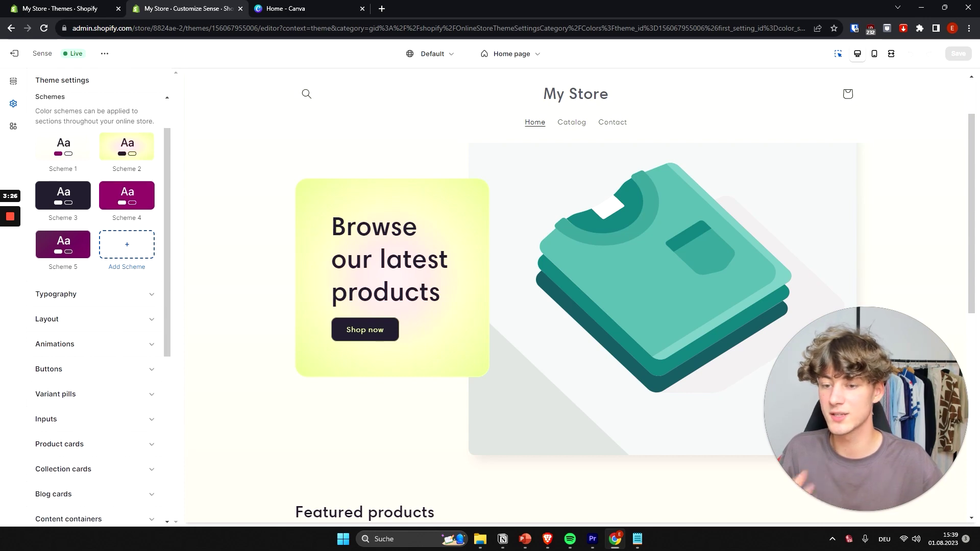
{"action": "scroll", "coordinate": [74, 160], "scroll_direction": "up", "scroll_amount": 1}
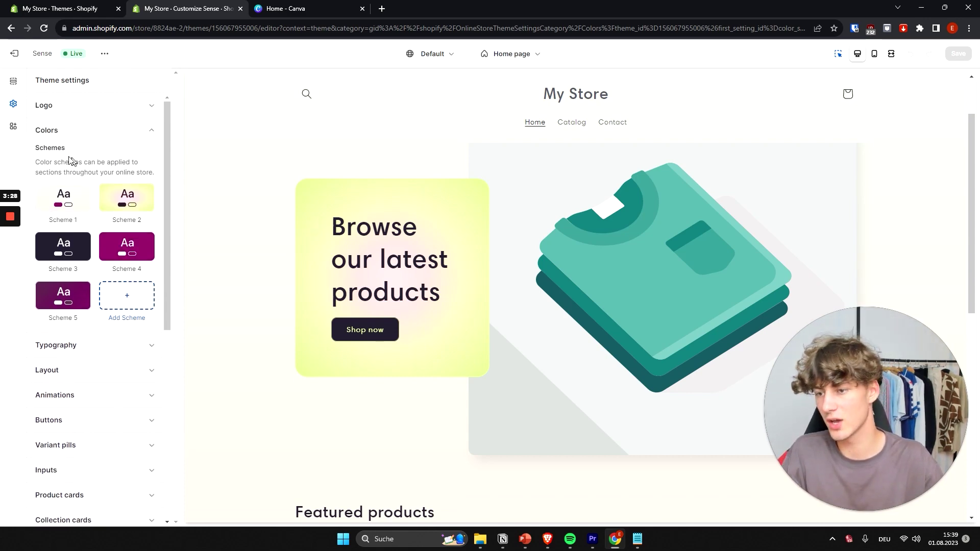
{"action": "scroll", "coordinate": [459, 215], "scroll_direction": "down", "scroll_amount": 4}
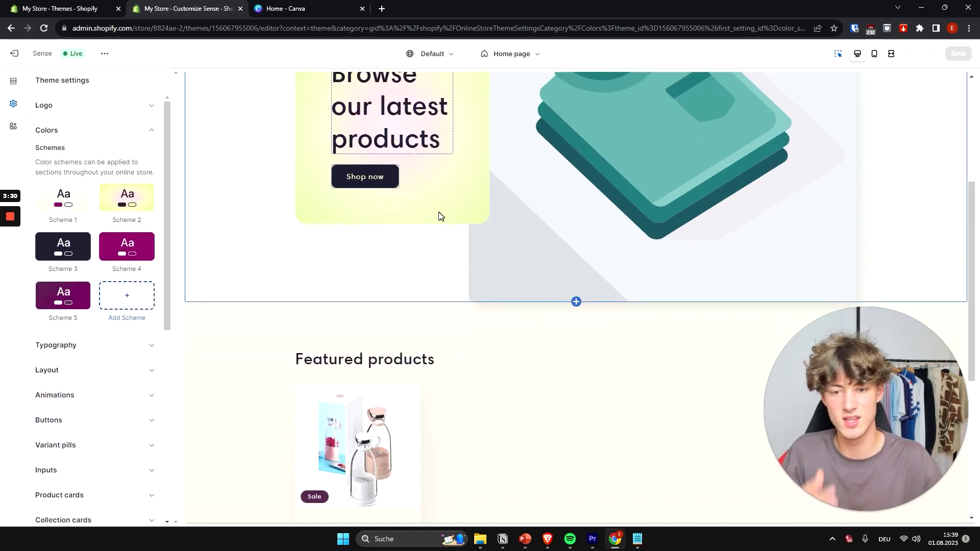
{"action": "scroll", "coordinate": [424, 207], "scroll_direction": "up", "scroll_amount": 3}
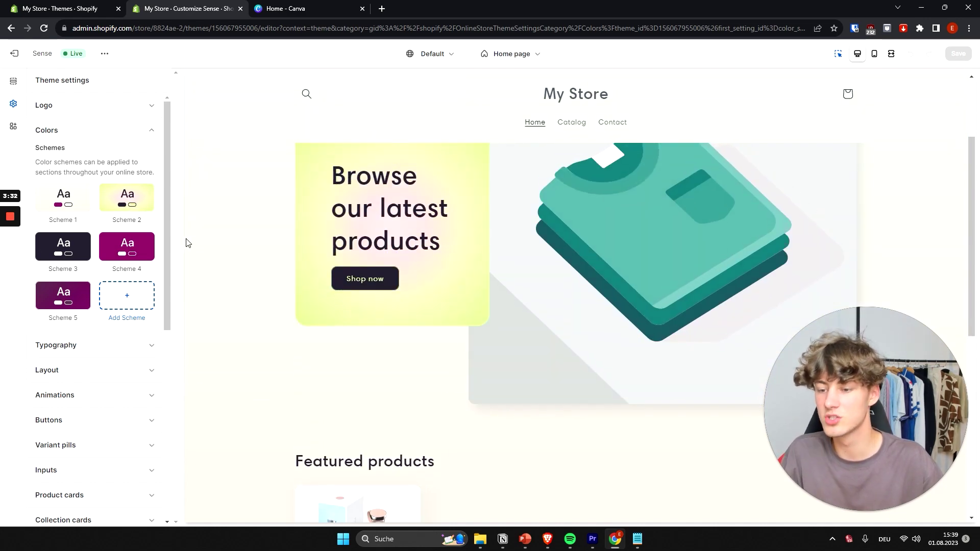
{"action": "left_click", "coordinate": [132, 301]}
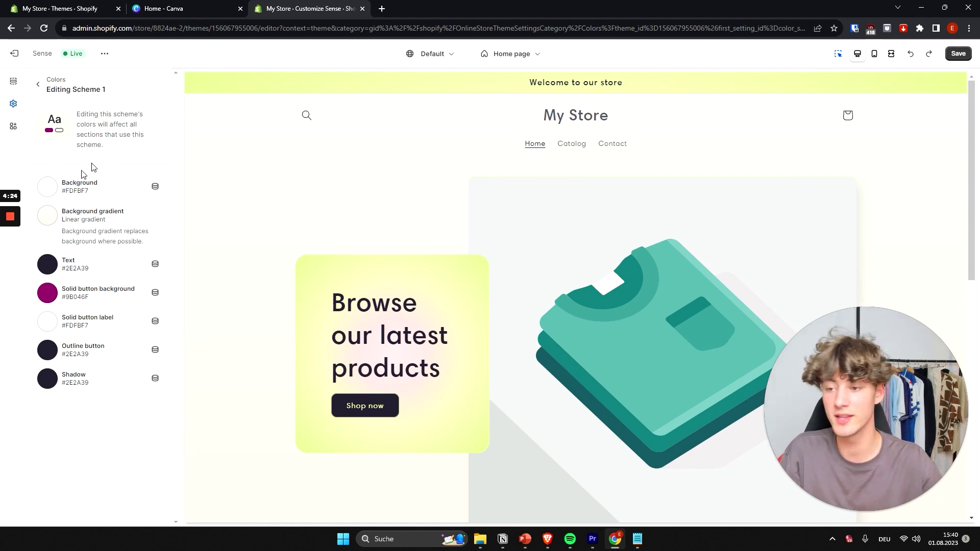
Make the scheme's background gradient bright green and its text colour vivid blue.
{"action": "left_click", "coordinate": [50, 217]}
{"action": "left_click_drag", "start_coordinate": [108, 432], "coordinate": [149, 415]}
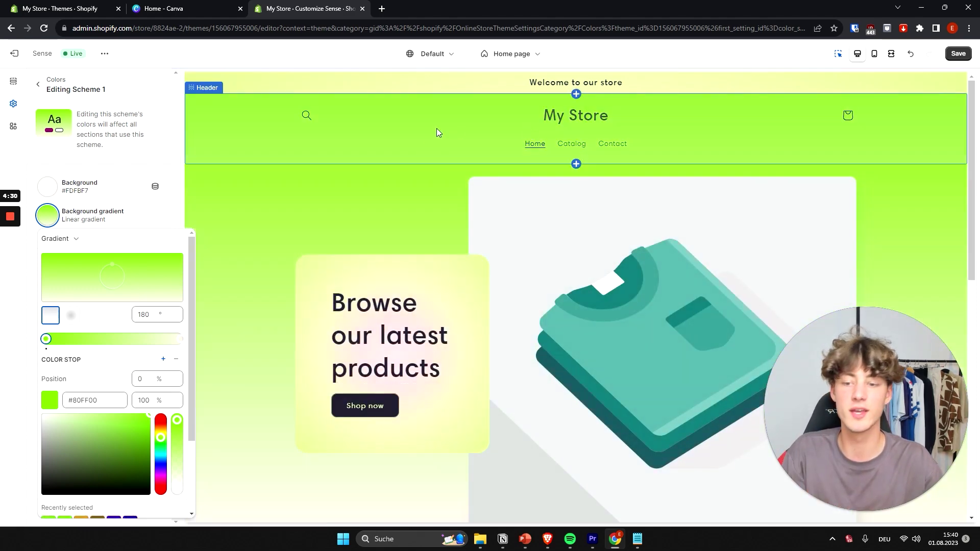
{"action": "scroll", "coordinate": [153, 407], "scroll_direction": "down", "scroll_amount": 3}
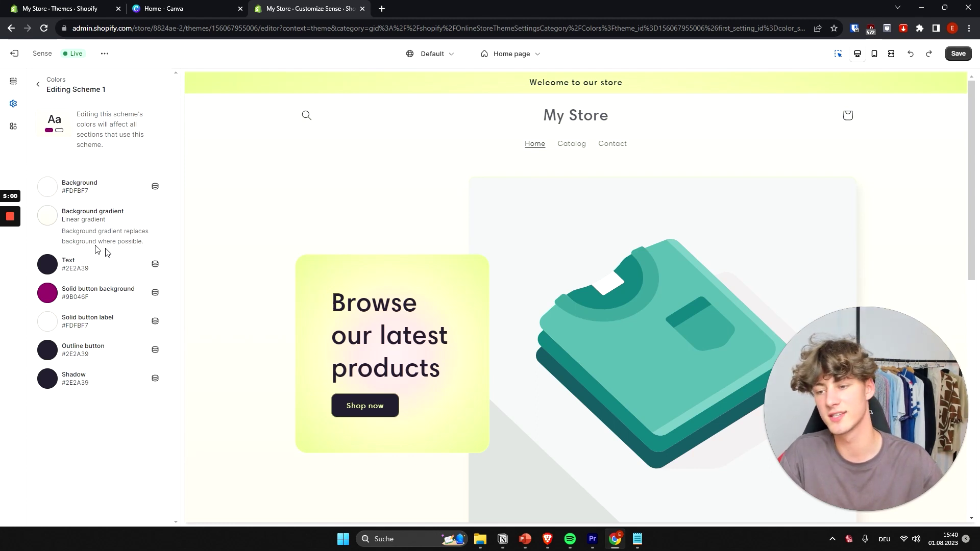
{"action": "left_click", "coordinate": [98, 271]}
{"action": "left_click_drag", "start_coordinate": [110, 127], "coordinate": [123, 61]}
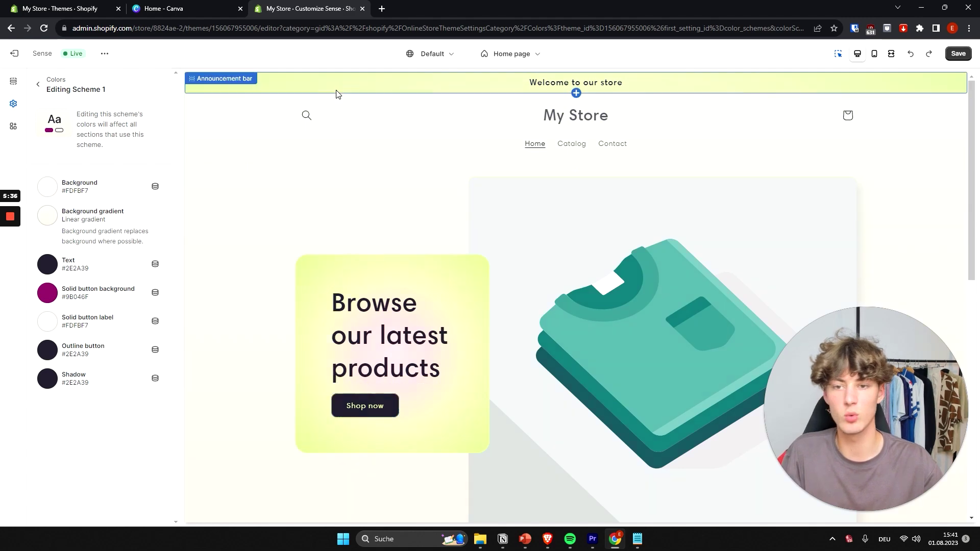
Trace the Image with text section to its colour scheme and open Scheme 2.
{"action": "left_click", "coordinate": [325, 276]}
{"action": "scroll", "coordinate": [301, 245], "scroll_direction": "down", "scroll_amount": 3}
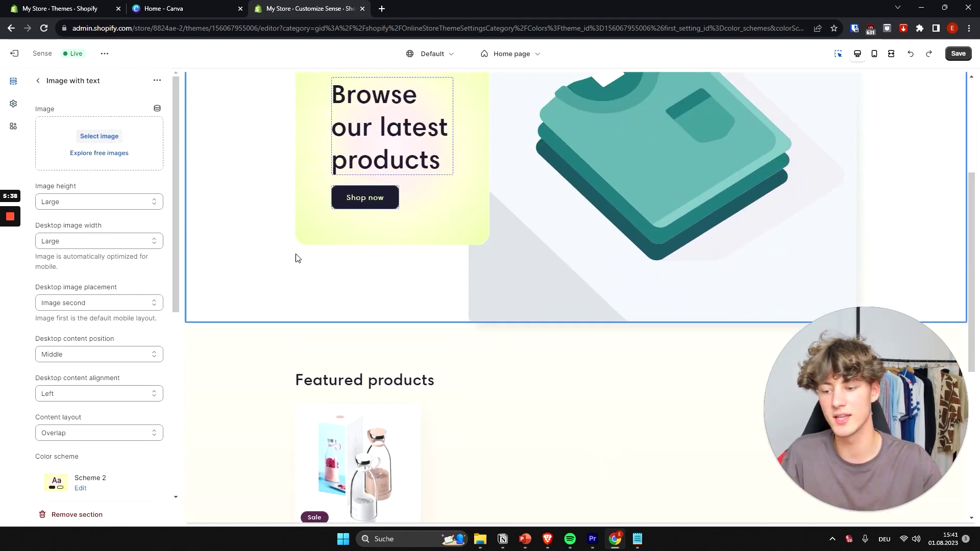
{"action": "scroll", "coordinate": [90, 424], "scroll_direction": "down", "scroll_amount": 2}
{"action": "scroll", "coordinate": [306, 276], "scroll_direction": "up", "scroll_amount": 4}
{"action": "left_click", "coordinate": [329, 296]}
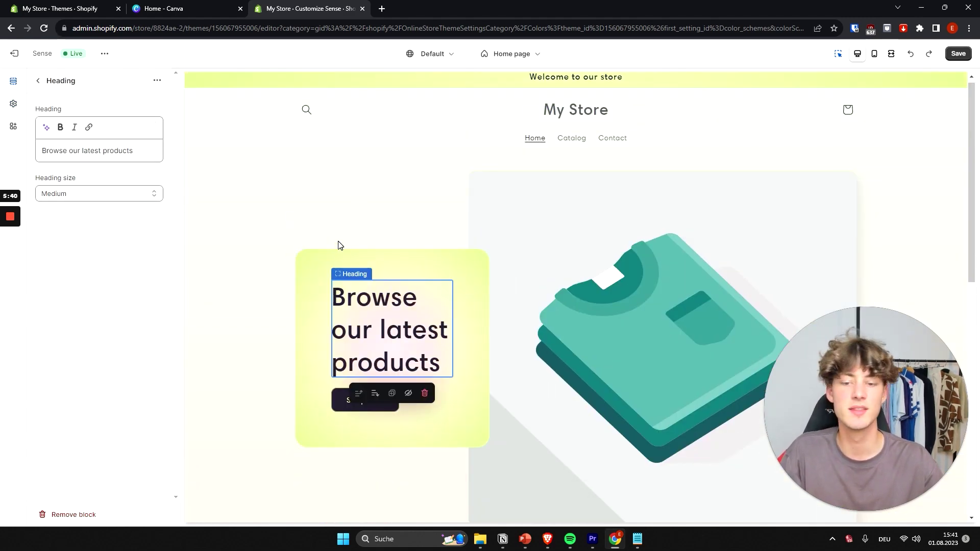
{"action": "left_click", "coordinate": [328, 265]}
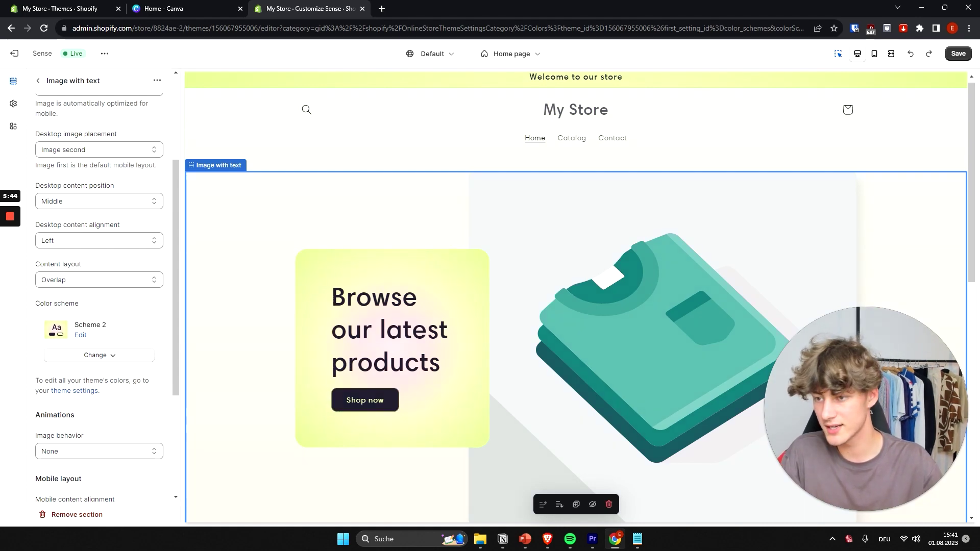
{"action": "left_click", "coordinate": [80, 335]}
{"action": "left_click", "coordinate": [39, 85]}
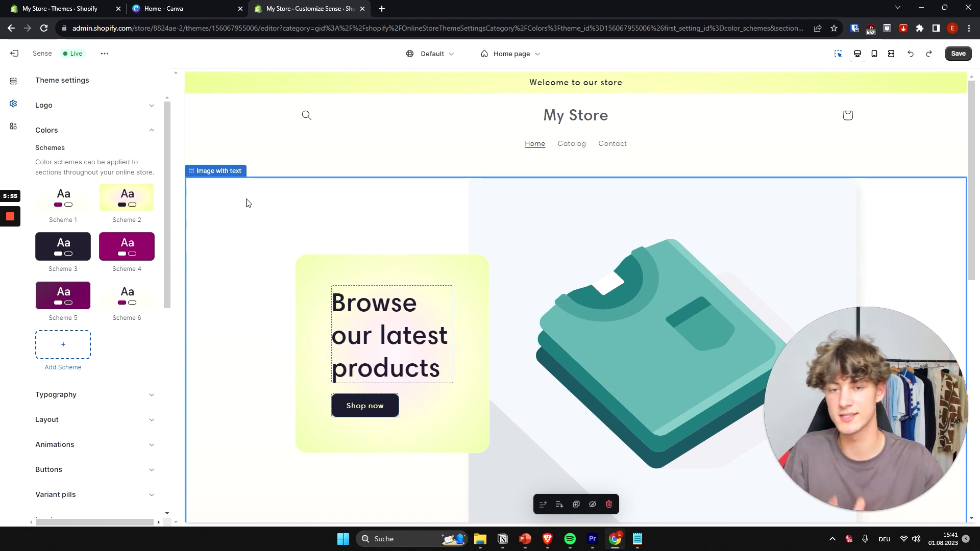
{"action": "left_click", "coordinate": [127, 197]}
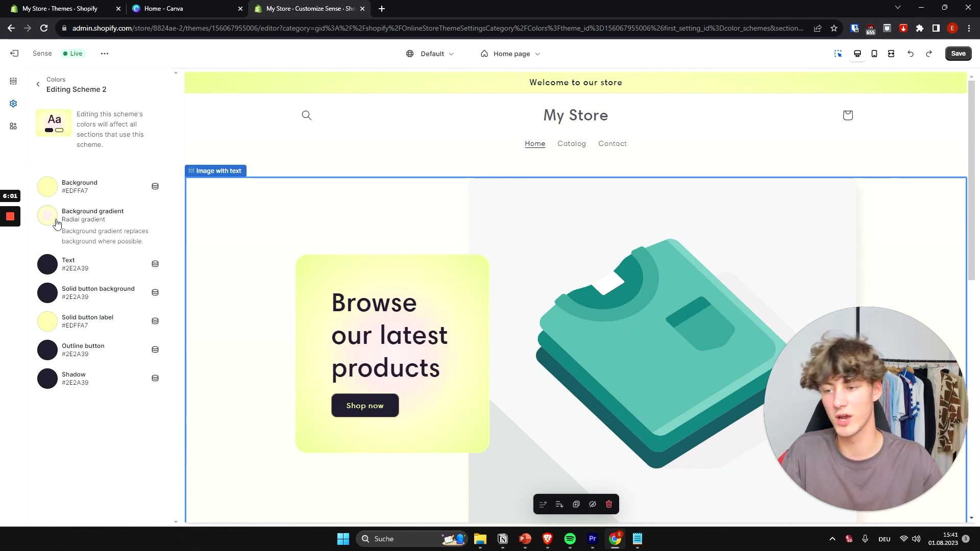
Review Scheme 2's background gradient, then open the Coolors palette generator in a new tab.
{"action": "left_click", "coordinate": [109, 214]}
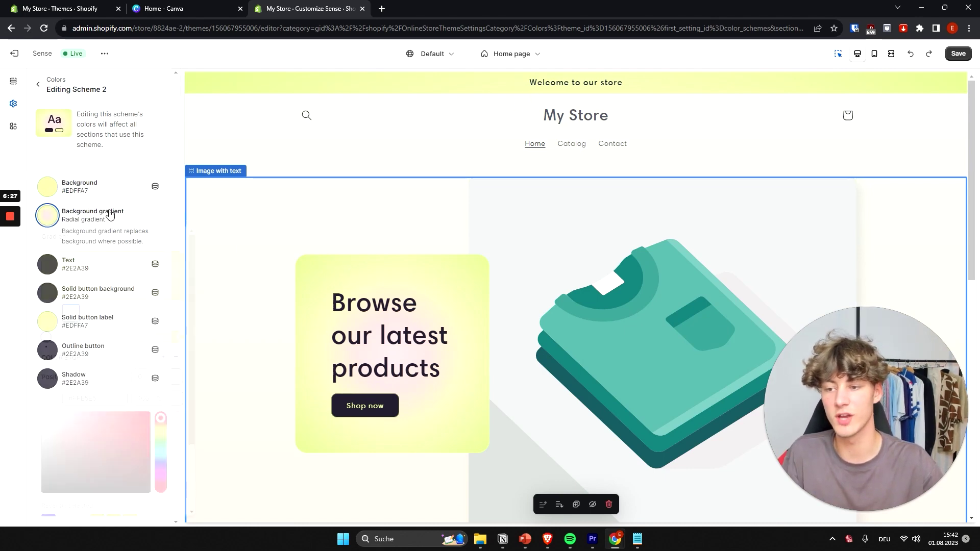
{"action": "left_click", "coordinate": [332, 212]}
{"action": "scroll", "coordinate": [401, 321], "scroll_direction": "down", "scroll_amount": 5}
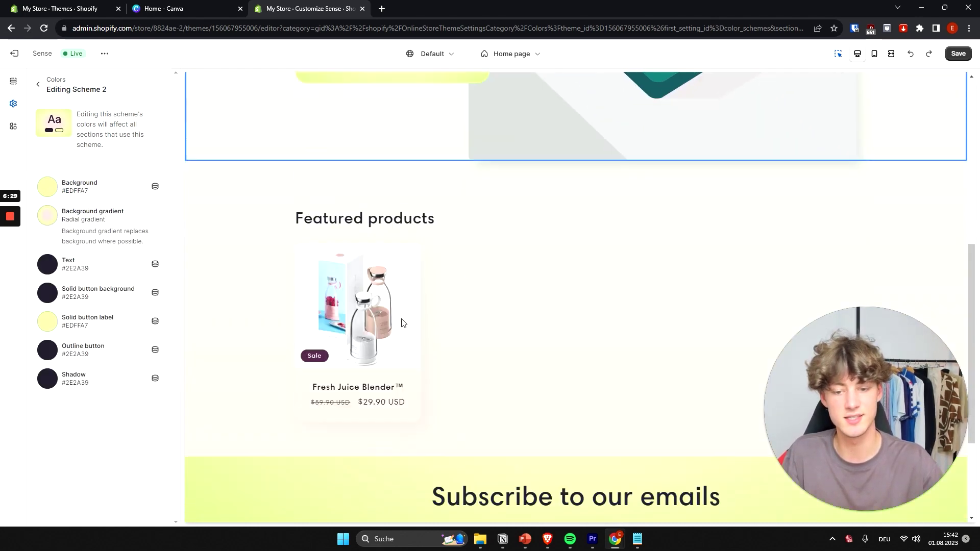
{"action": "scroll", "coordinate": [473, 381], "scroll_direction": "up", "scroll_amount": 5}
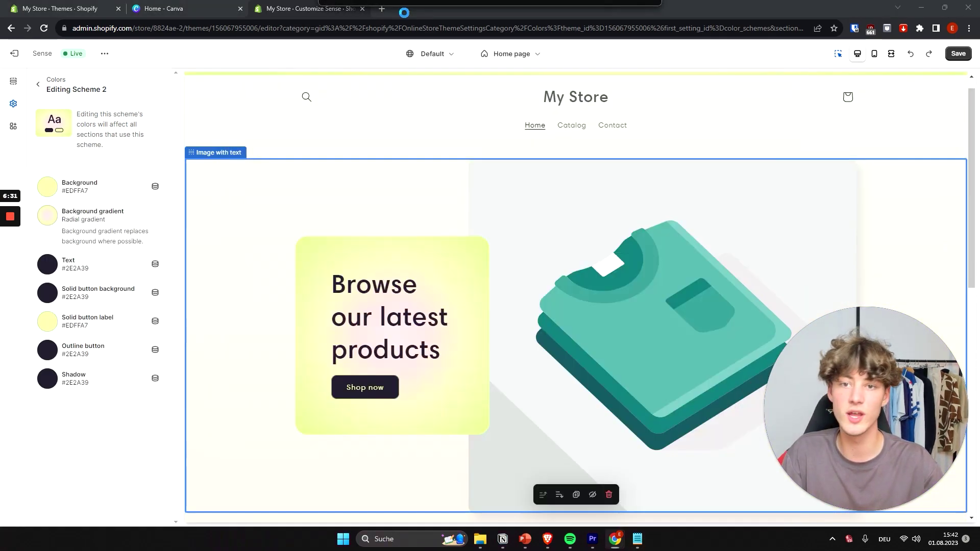
{"action": "left_click", "coordinate": [345, 15]}
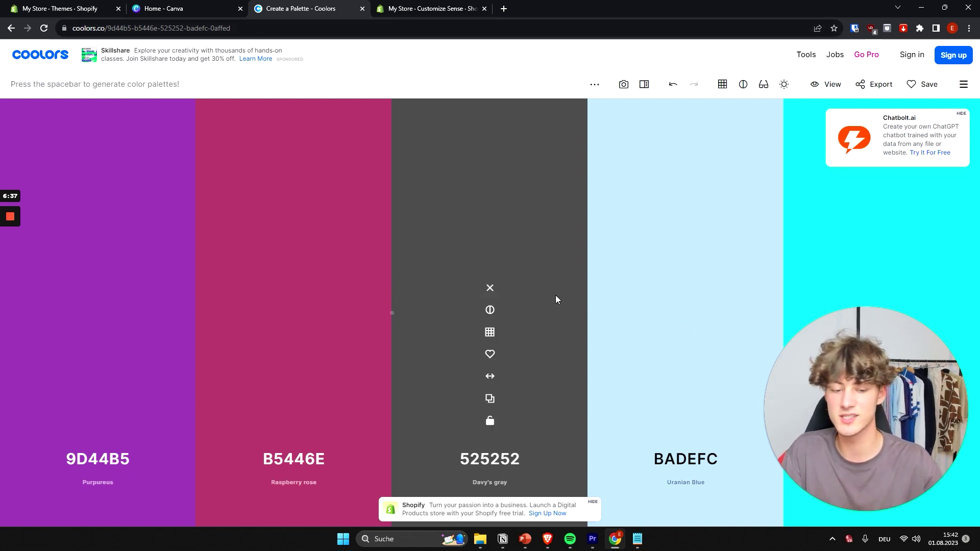
Generate Coolors palettes until 17BEBB, 2E282A, CD5334, EDB88B, FAD8D6 appears, then copy FAD8D6.
{"action": "key", "text": "space"}
{"action": "key", "text": "space"}
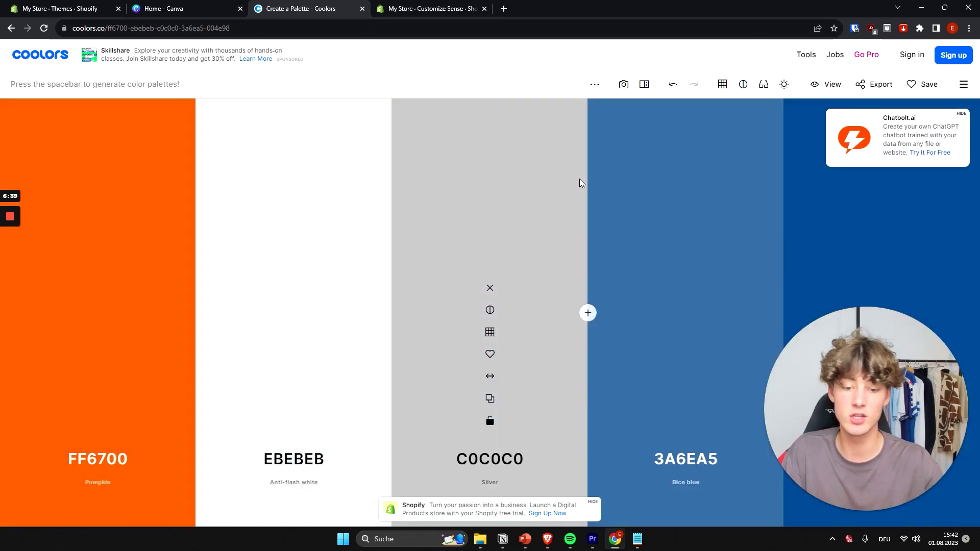
{"action": "key", "text": "space"}
{"action": "key", "text": "space"}
{"action": "key", "text": "space"}
{"action": "key", "text": "space"}
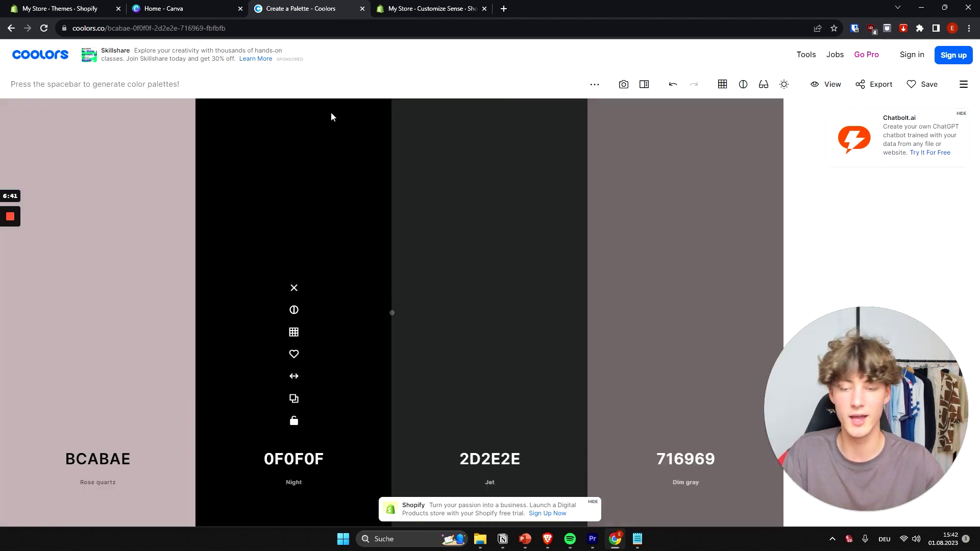
{"action": "key", "text": "space"}
{"action": "key", "text": "space"}
{"action": "key", "text": "space"}
{"action": "key", "text": "space"}
{"action": "key", "text": "space"}
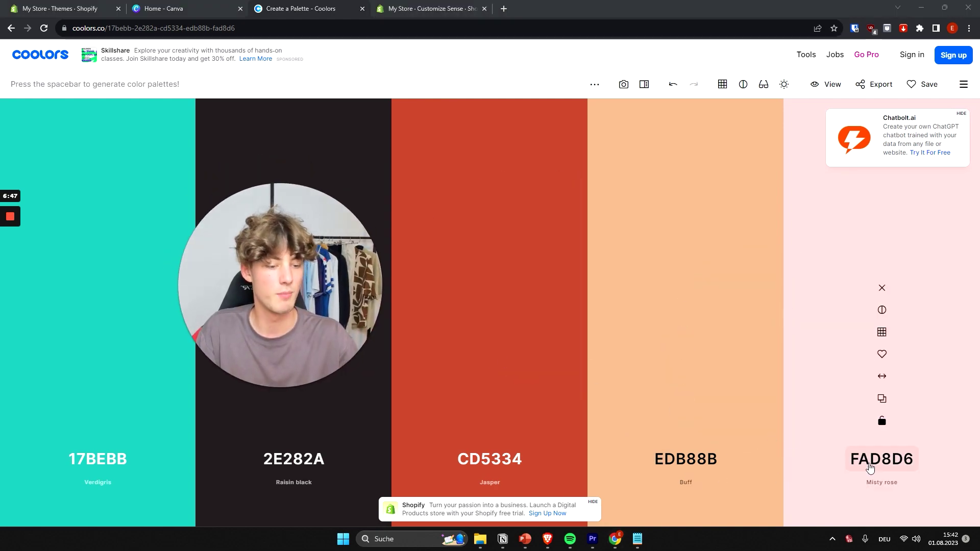
{"action": "left_click", "coordinate": [877, 458]}
{"action": "key", "text": "ctrl+c"}
{"action": "left_click", "coordinate": [872, 443]}
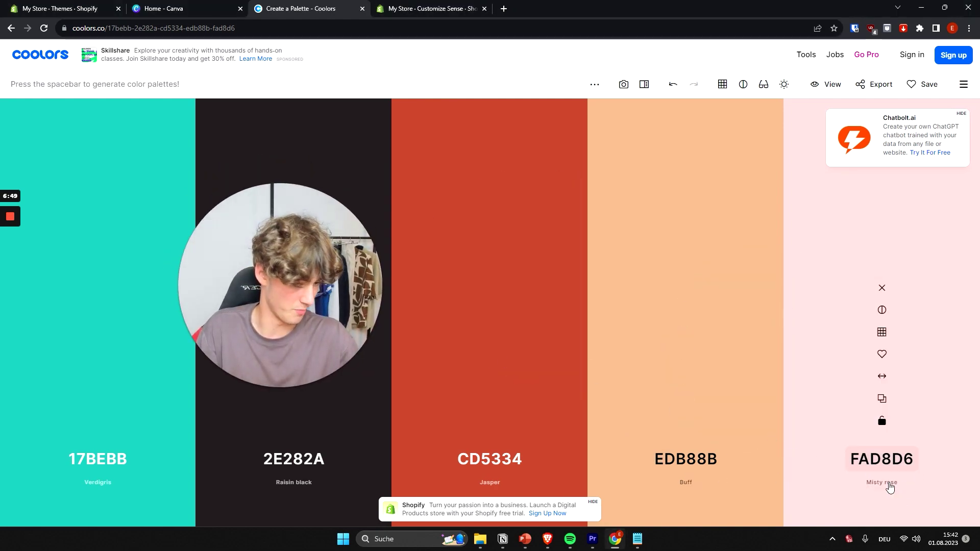
{"action": "key", "text": "ctrl+Tab"}
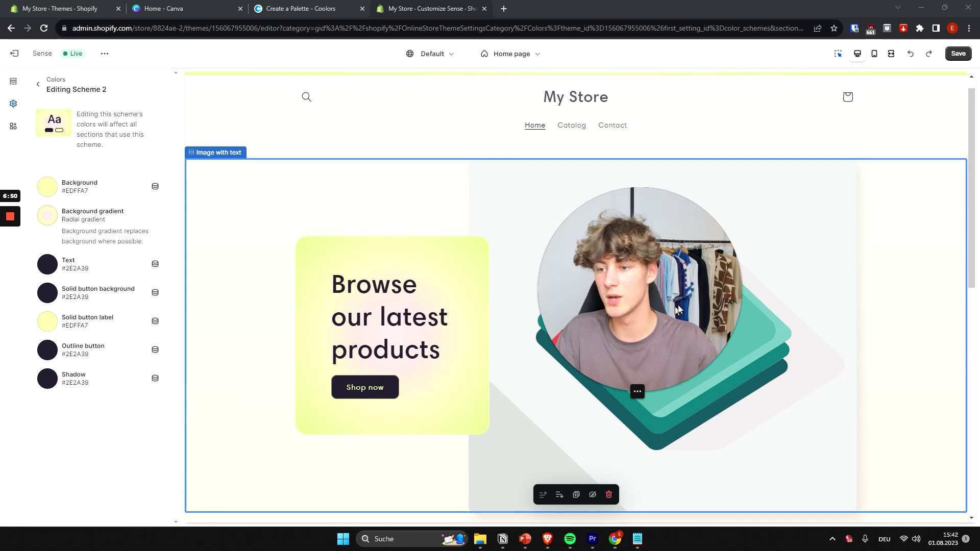
Paste FAD8D6 into a gradient stop and set the 100% stop to #EDB88B.
{"action": "left_click", "coordinate": [47, 215]}
{"action": "triple_click", "coordinate": [94, 400]}
{"action": "key", "text": "ctrl+v"}
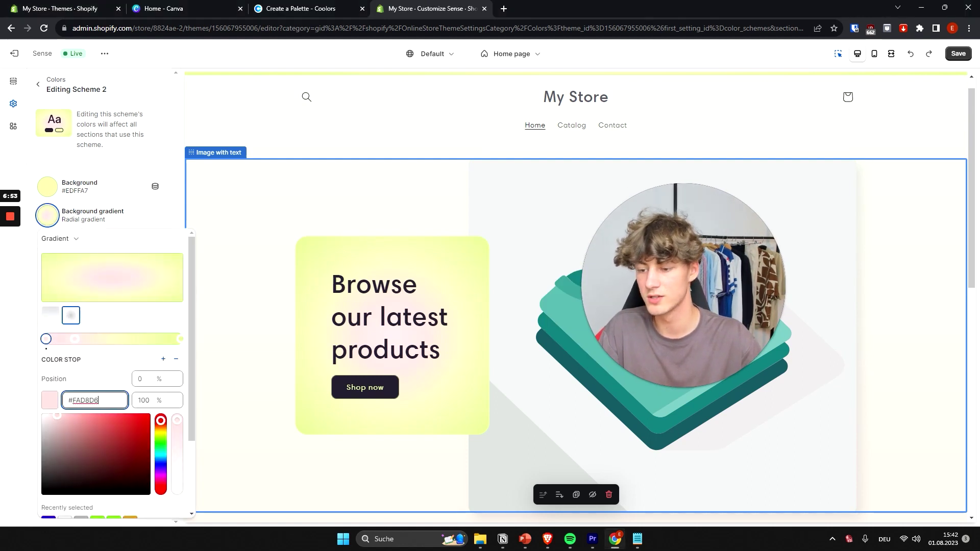
{"action": "left_click", "coordinate": [296, 8]}
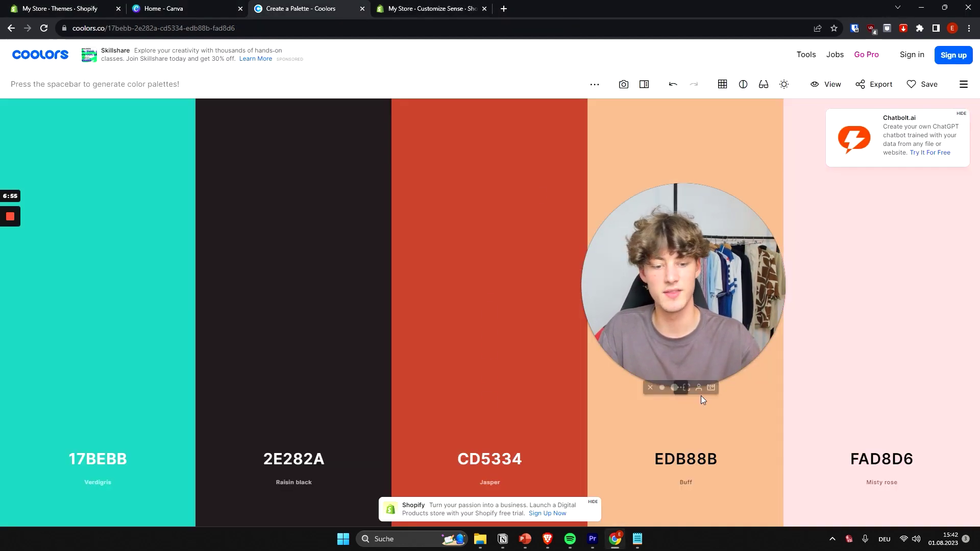
{"action": "left_click", "coordinate": [656, 460]}
{"action": "key", "text": "ctrl+c"}
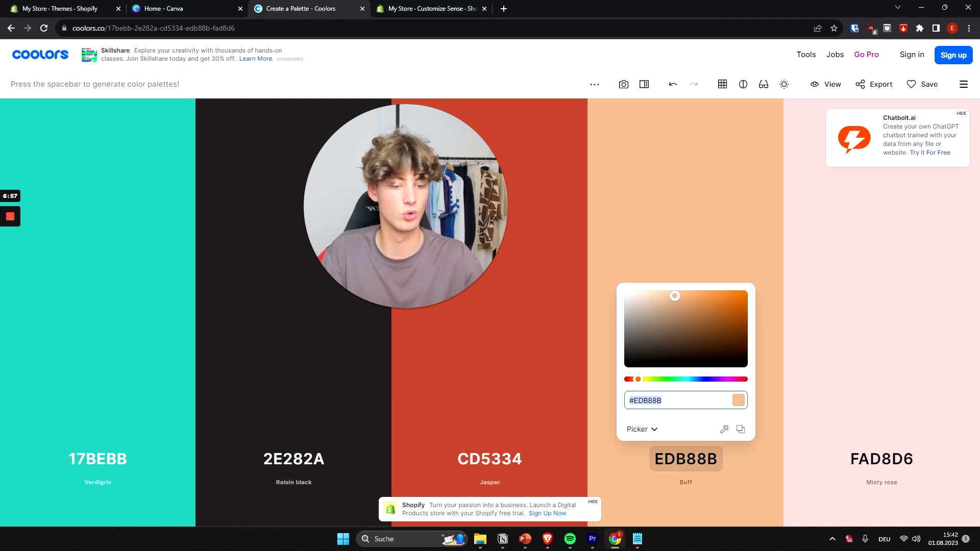
{"action": "left_click", "coordinate": [489, 8]}
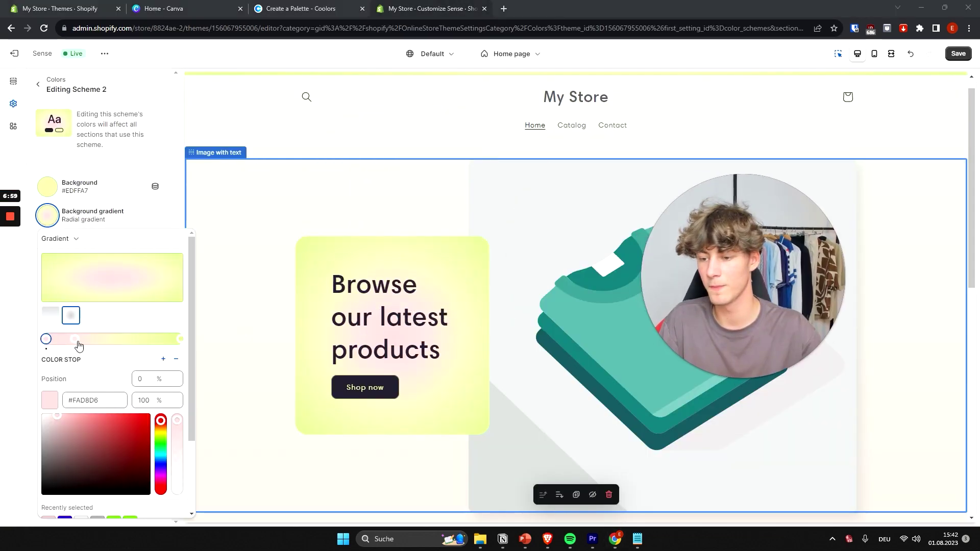
{"action": "left_click", "coordinate": [181, 340]}
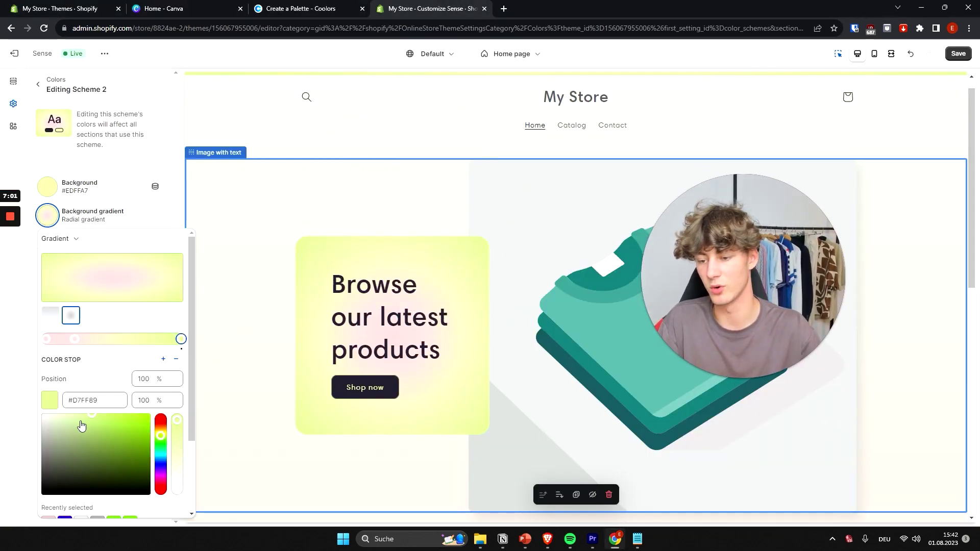
{"action": "key", "text": "ctrl+v"}
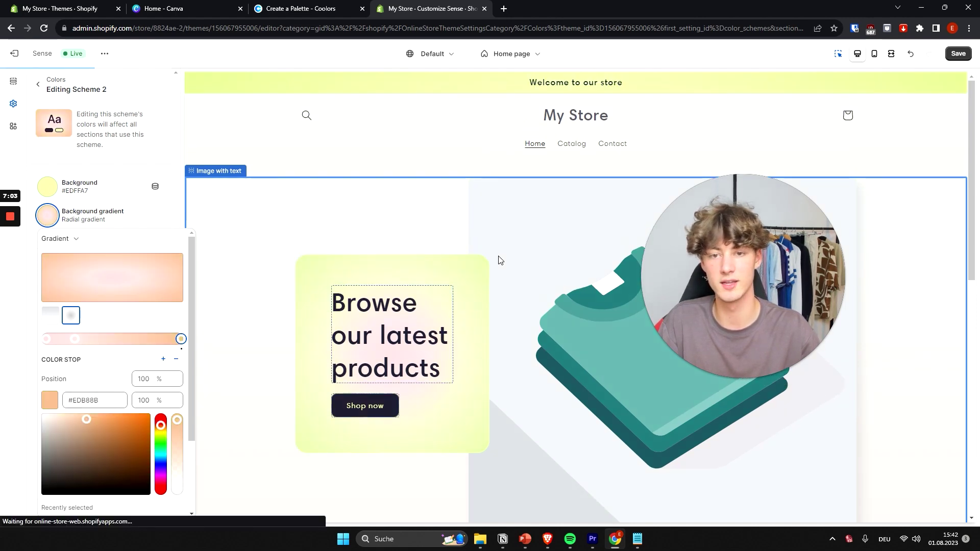
Try red on the 25% stop, undo it, and set the 0% stop to pale pink #F7DCDA.
{"action": "scroll", "coordinate": [556, 253], "scroll_direction": "down", "scroll_amount": 10}
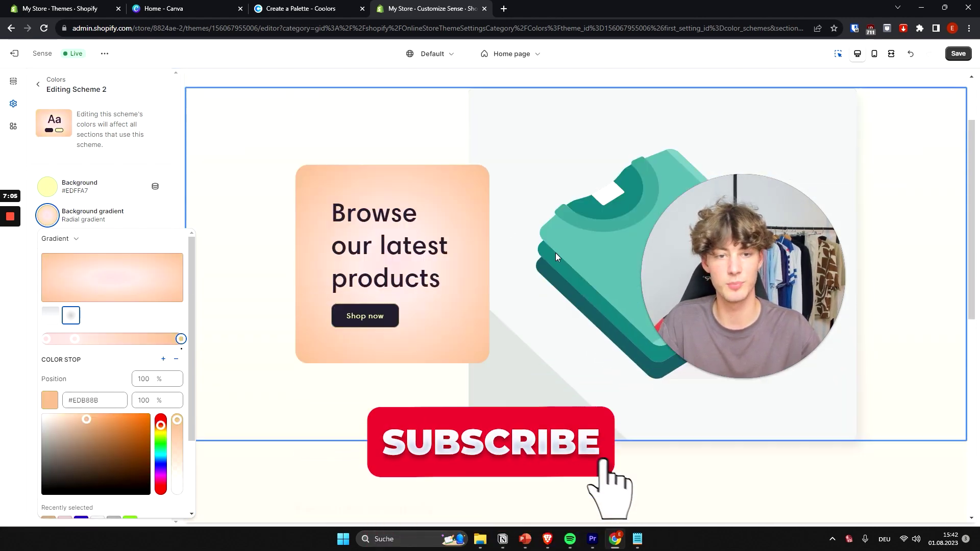
{"action": "scroll", "coordinate": [543, 243], "scroll_direction": "down", "scroll_amount": 2}
{"action": "scroll", "coordinate": [518, 291], "scroll_direction": "up", "scroll_amount": 10}
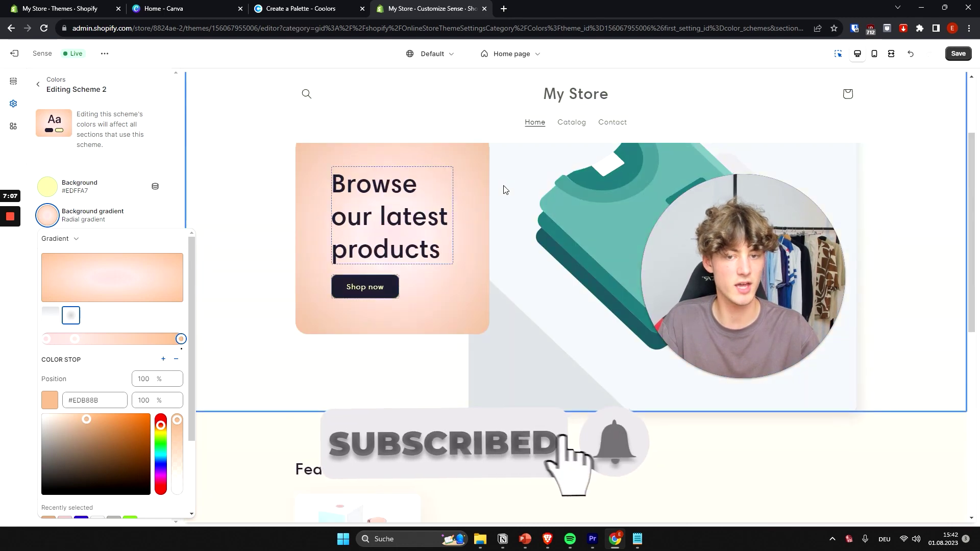
{"action": "left_click", "coordinate": [75, 339]}
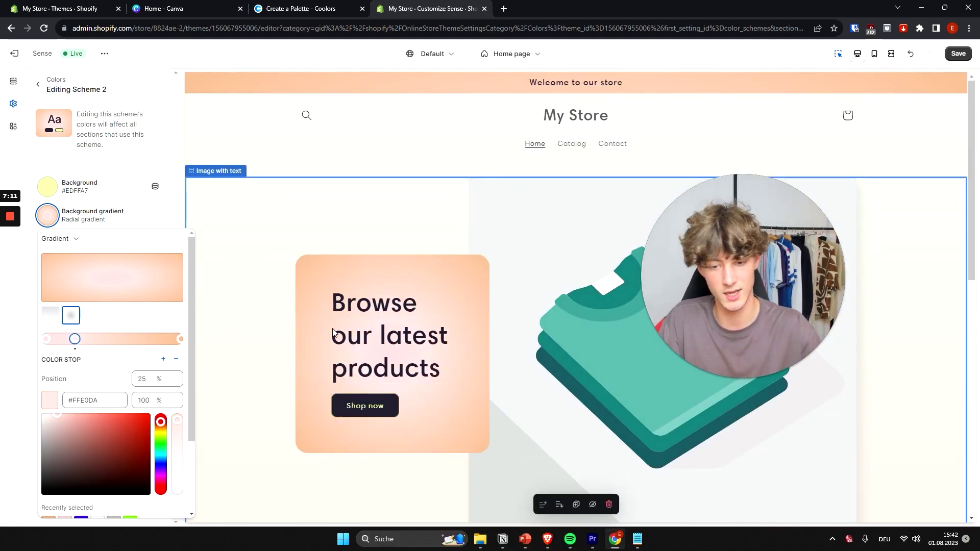
{"action": "left_click_drag", "start_coordinate": [87, 449], "coordinate": [149, 419]}
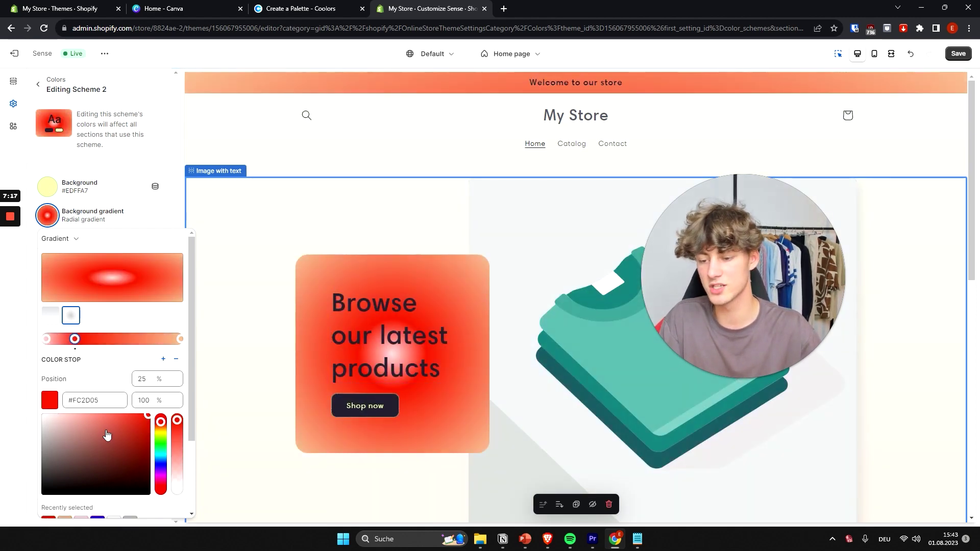
{"action": "key", "text": "ctrl+z"}
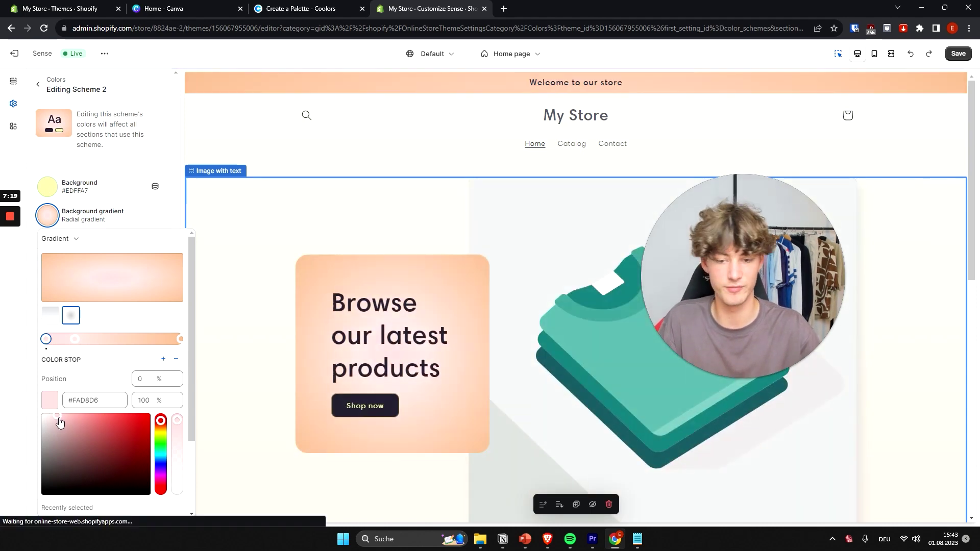
{"action": "left_click", "coordinate": [55, 420]}
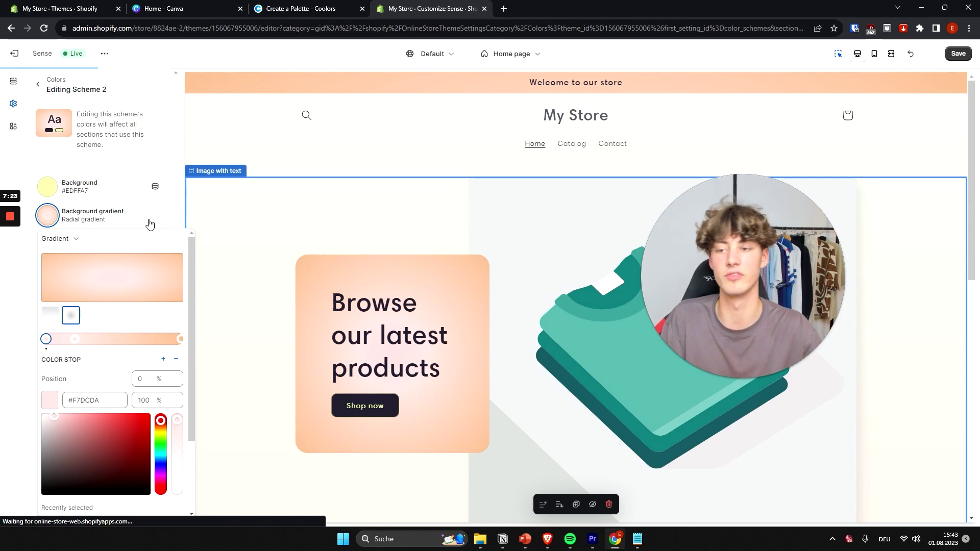
{"action": "left_click", "coordinate": [149, 223]}
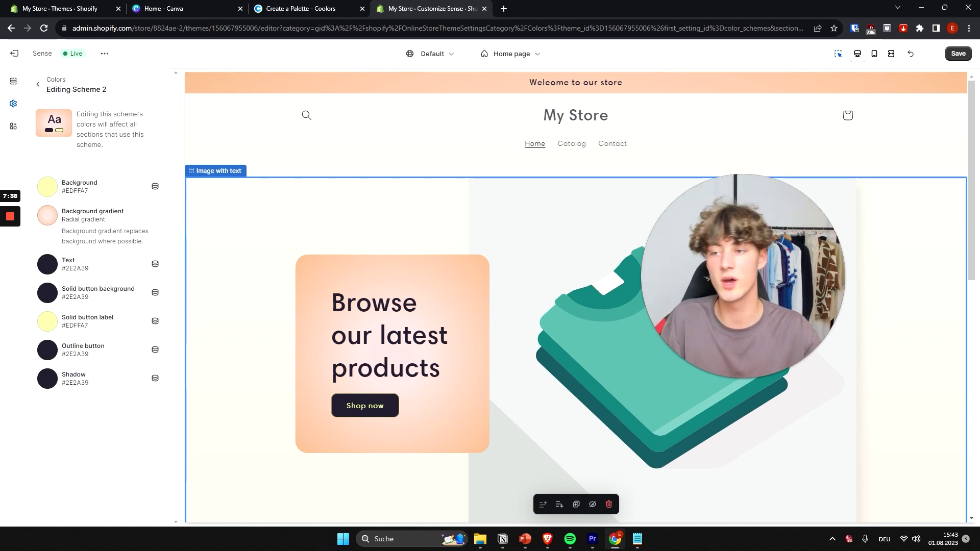
Back in Theme settings, browse heading fonts but keep Harmonia Sans Semi Bold unchanged.
{"action": "left_click", "coordinate": [40, 90]}
{"action": "left_click", "coordinate": [73, 131]}
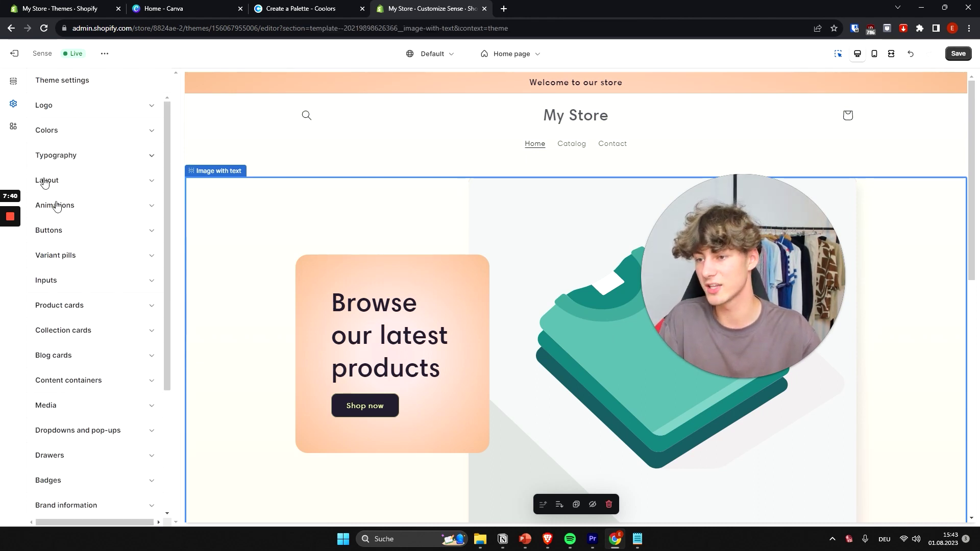
{"action": "left_click", "coordinate": [93, 158]}
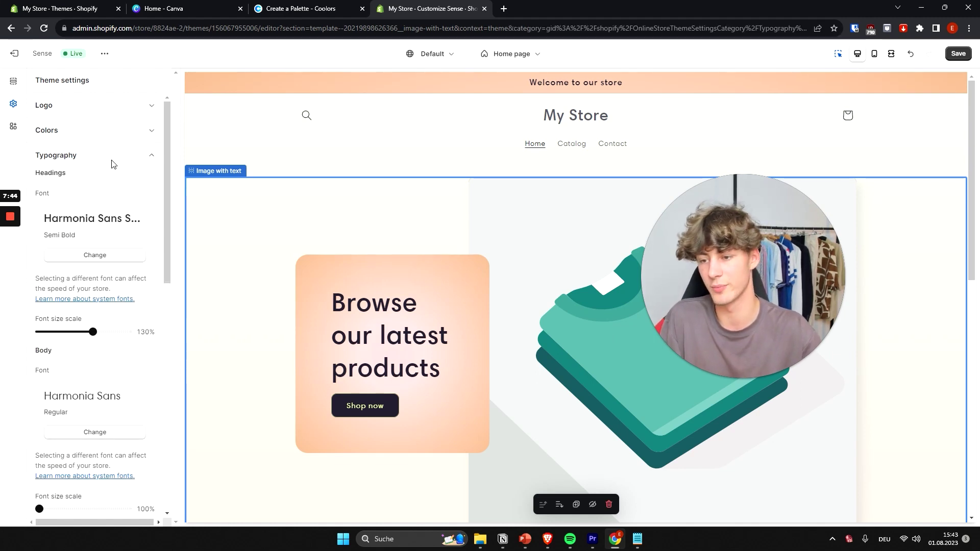
{"action": "left_click", "coordinate": [82, 256]}
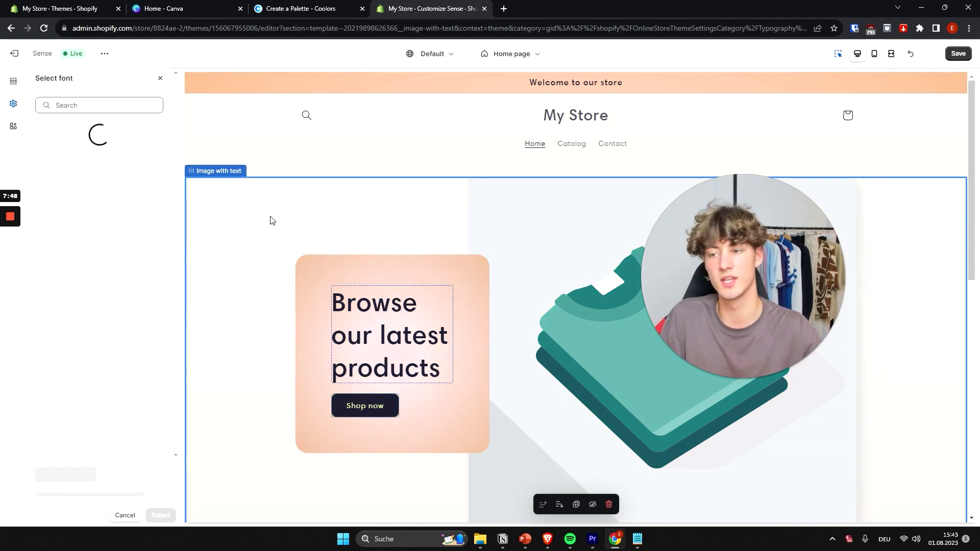
{"action": "scroll", "coordinate": [108, 190], "scroll_direction": "down", "scroll_amount": 3}
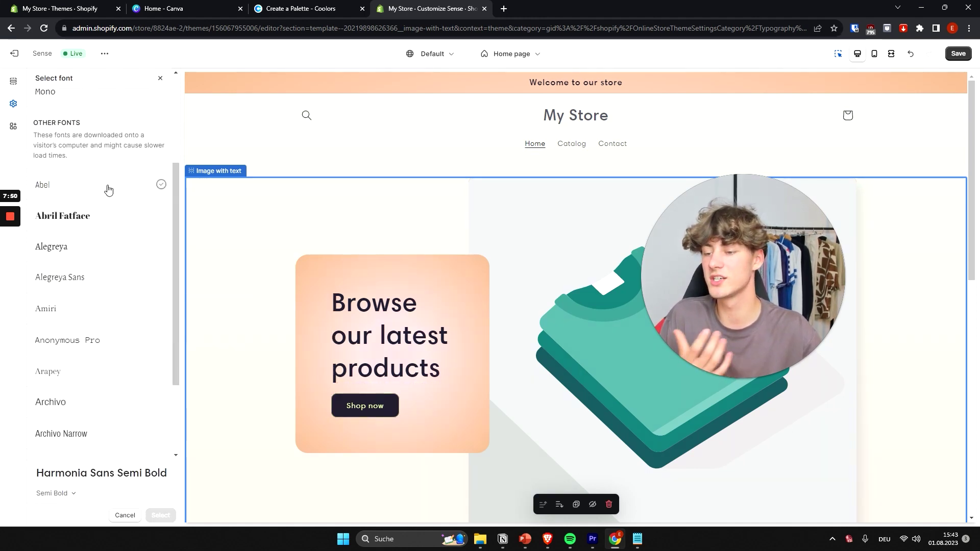
{"action": "scroll", "coordinate": [108, 190], "scroll_direction": "down", "scroll_amount": 3}
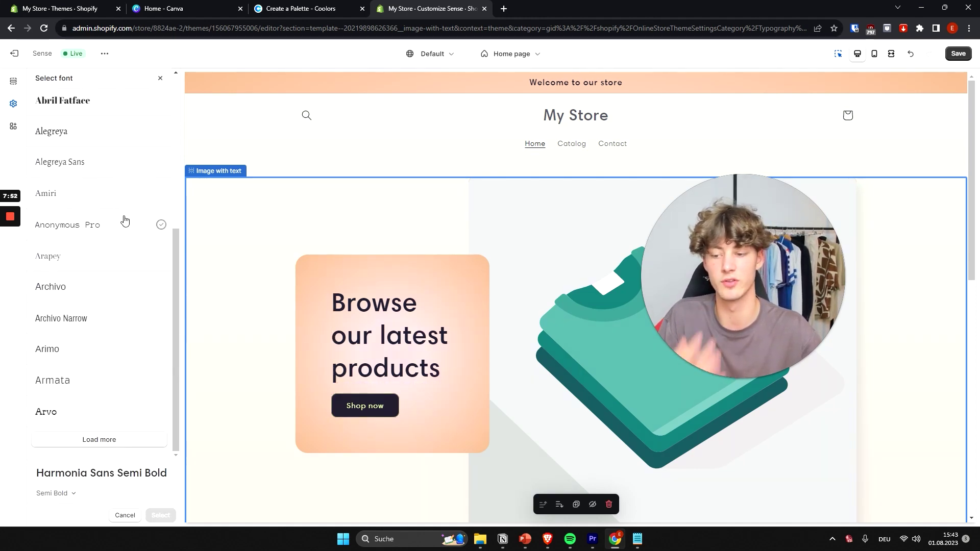
{"action": "left_click", "coordinate": [161, 78]}
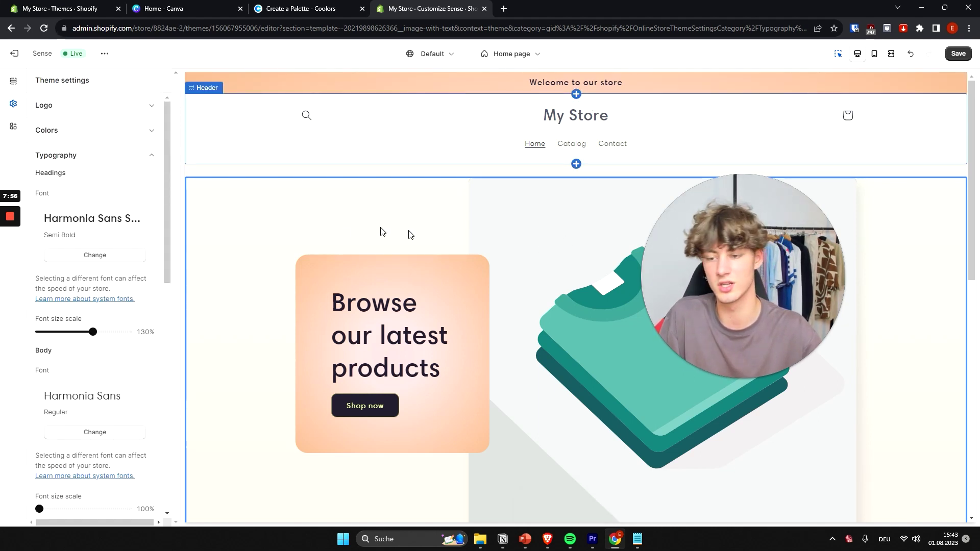
{"action": "left_click", "coordinate": [140, 155]}
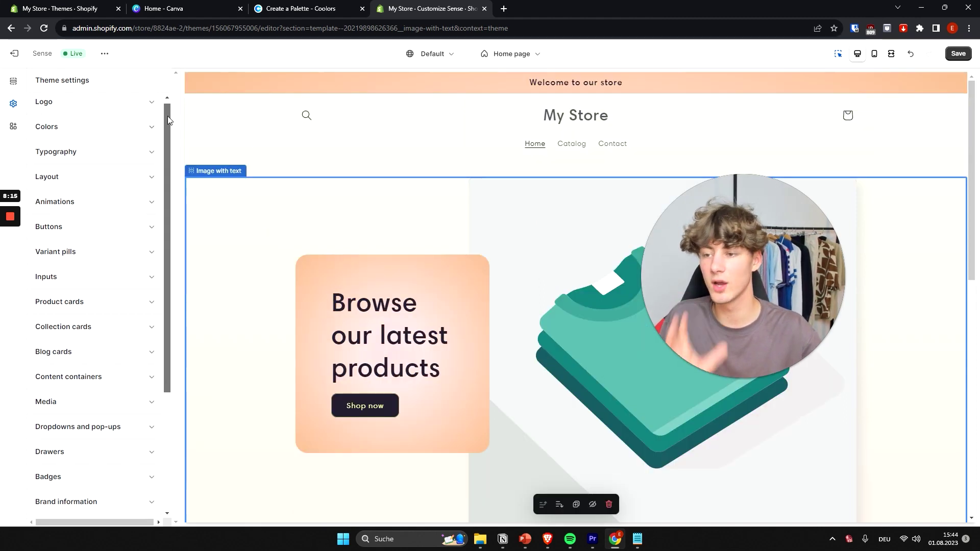
Enter the store's YouTube channel URL in the Social media YouTube field.
{"action": "left_click_drag", "start_coordinate": [167, 115], "coordinate": [173, 259]}
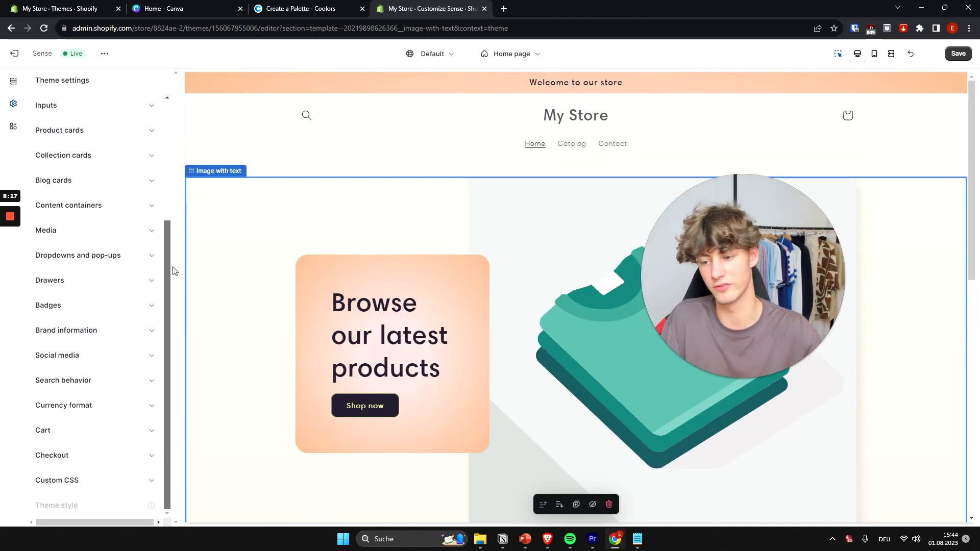
{"action": "left_click", "coordinate": [102, 357]}
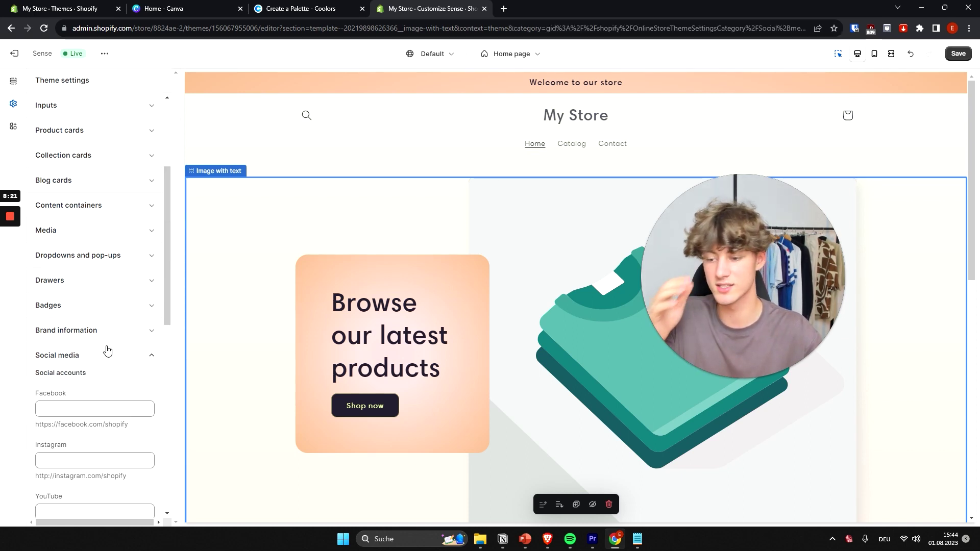
{"action": "scroll", "coordinate": [107, 349], "scroll_direction": "down", "scroll_amount": 3}
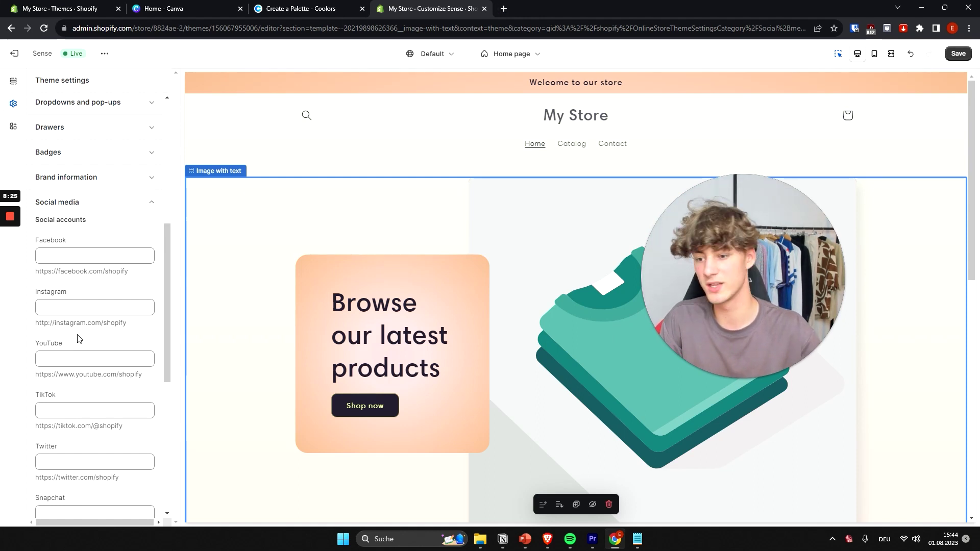
{"action": "left_click", "coordinate": [95, 354]}
{"action": "type", "text": "youtube.c"}
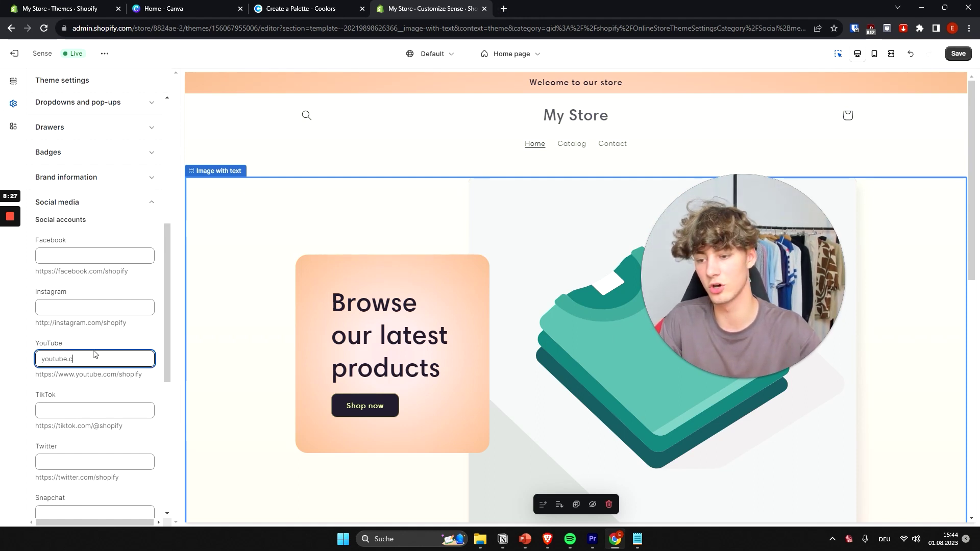
{"action": "type", "text": "om/@Elias_"}
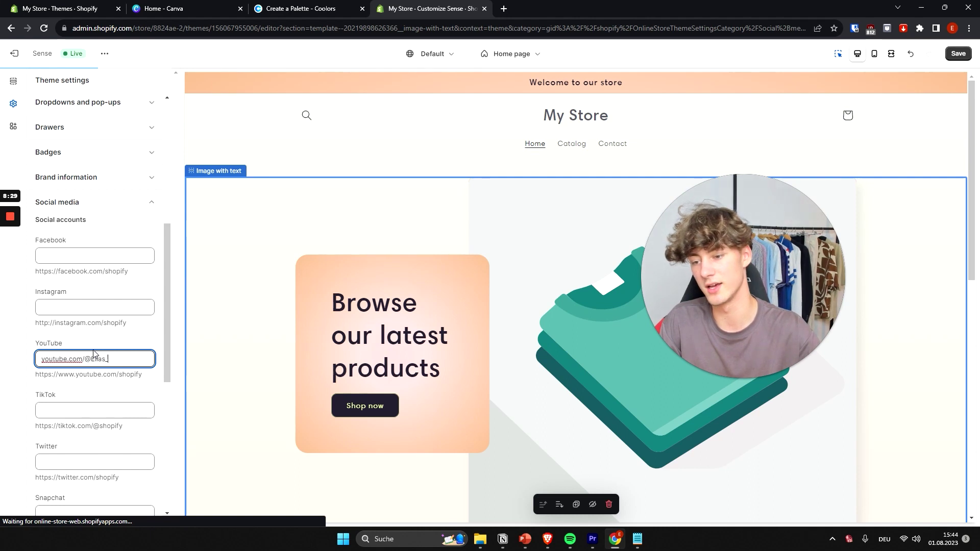
{"action": "type", "text": "Krause"}
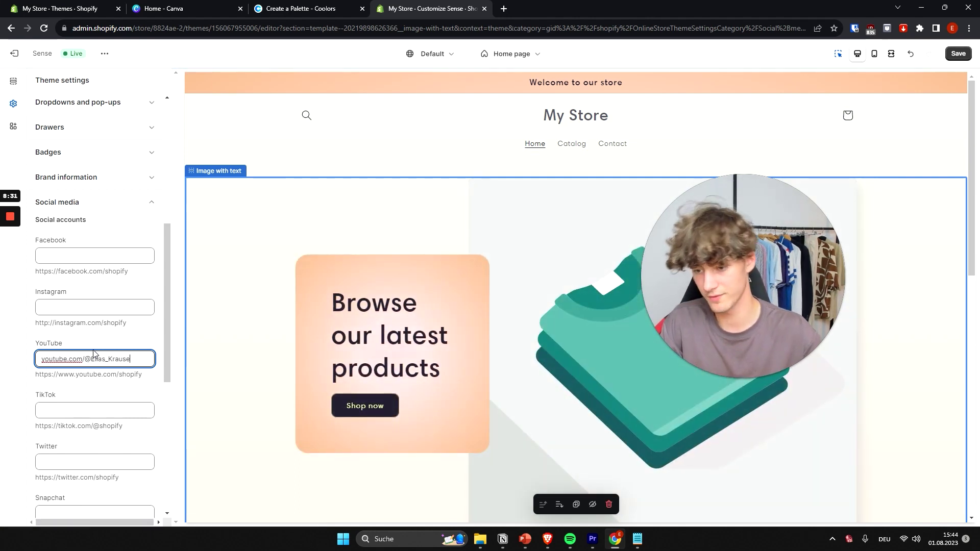
{"action": "key", "text": "ctrl+a"}
{"action": "key", "text": "End"}
{"action": "left_click", "coordinate": [88, 277]}
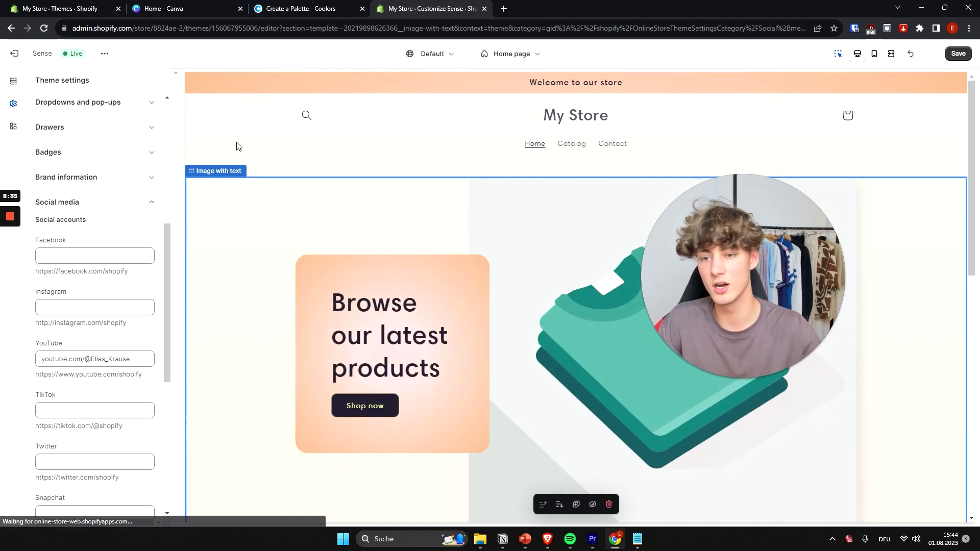
Look over the footer section settings, then go back to the Home page section list.
{"action": "scroll", "coordinate": [256, 270], "scroll_direction": "down", "scroll_amount": 15}
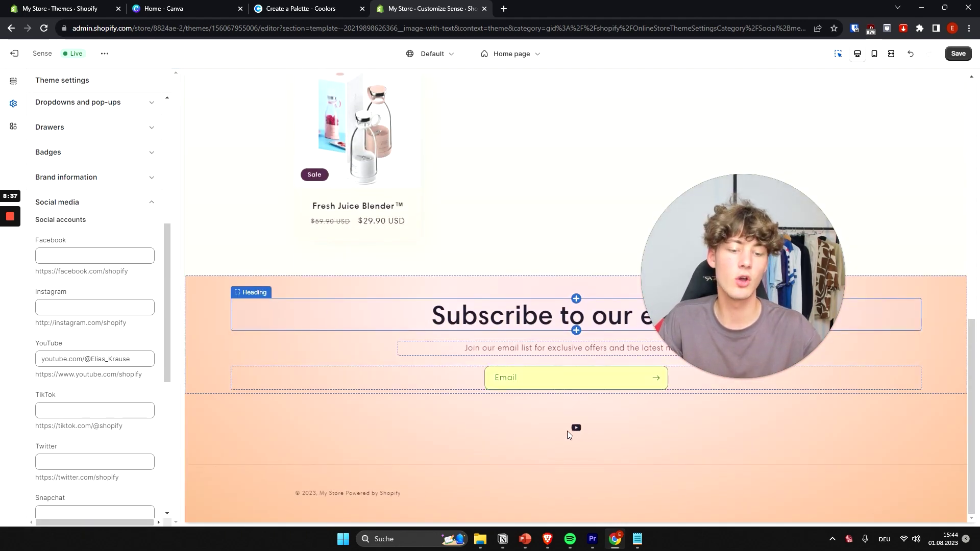
{"action": "left_click", "coordinate": [568, 431]}
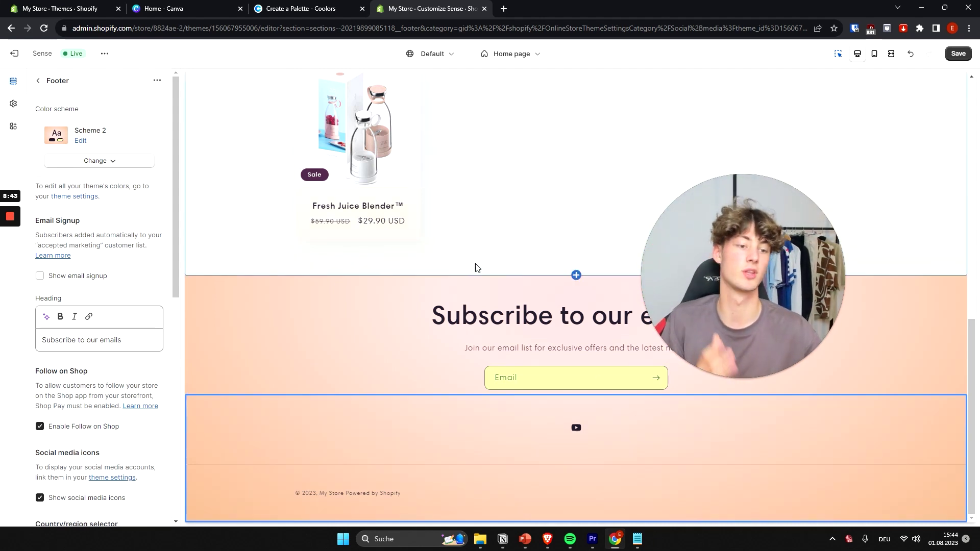
{"action": "scroll", "coordinate": [515, 292], "scroll_direction": "up", "scroll_amount": 10}
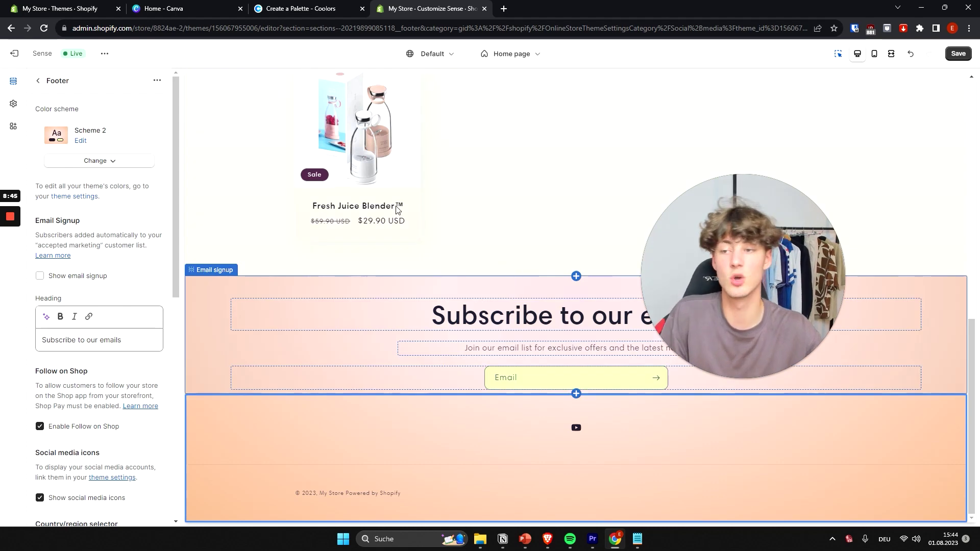
{"action": "scroll", "coordinate": [498, 366], "scroll_direction": "up", "scroll_amount": 3}
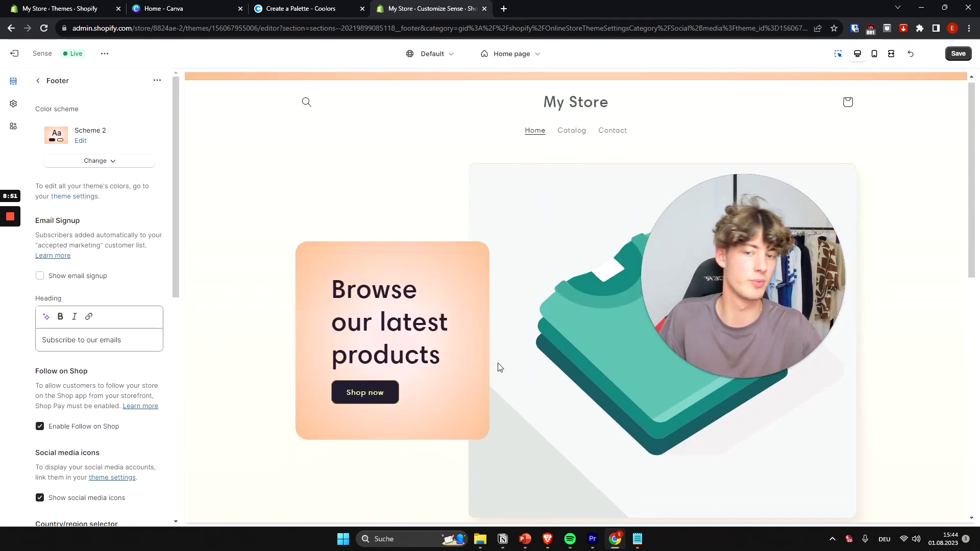
{"action": "left_click", "coordinate": [38, 81]}
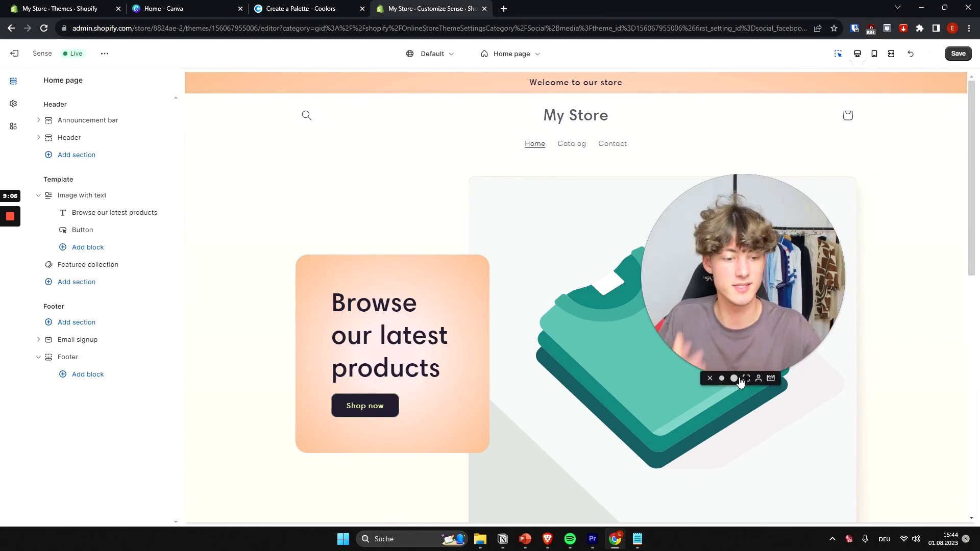
Scroll the home page preview to view the Image with text section and its shirt illustration.
{"action": "left_click_drag", "start_coordinate": [715, 327], "coordinate": [899, 456]}
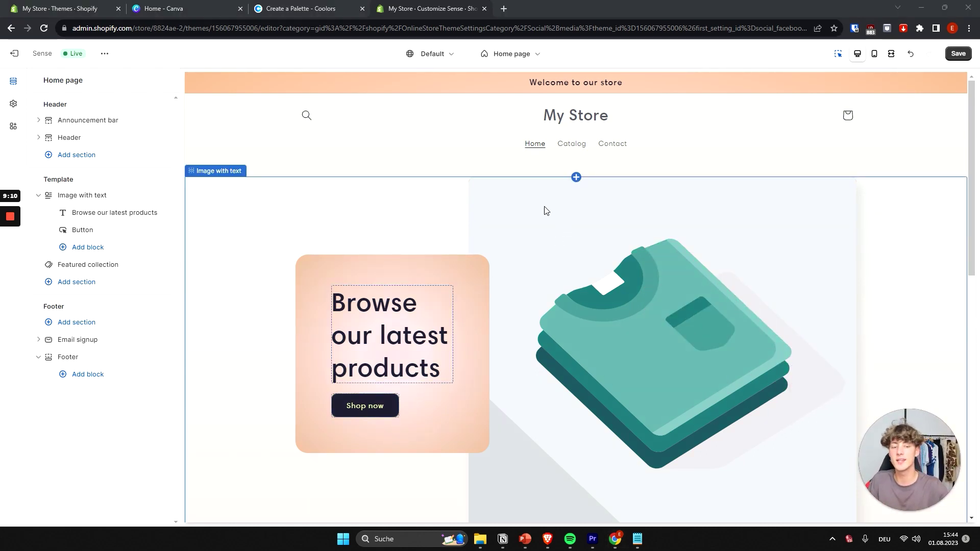
{"action": "scroll", "coordinate": [511, 225], "scroll_direction": "down", "scroll_amount": 1}
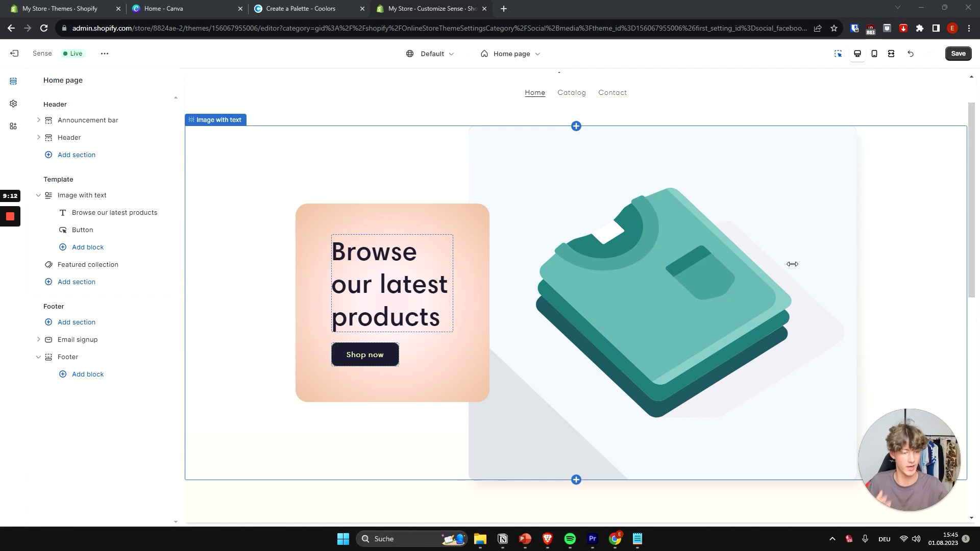
{"action": "scroll", "coordinate": [531, 198], "scroll_direction": "up", "scroll_amount": 1}
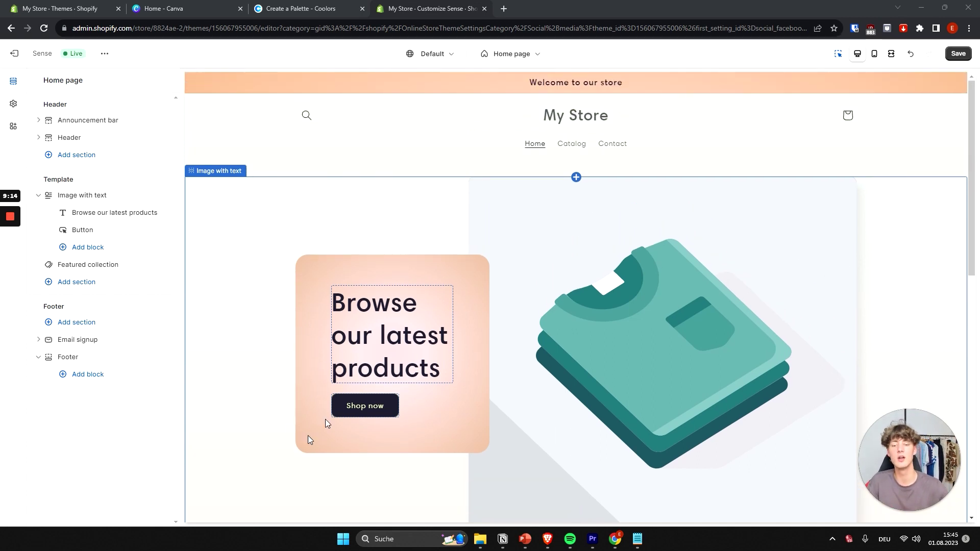
{"action": "scroll", "coordinate": [421, 280], "scroll_direction": "down", "scroll_amount": 2}
{"action": "scroll", "coordinate": [664, 194], "scroll_direction": "up", "scroll_amount": 2}
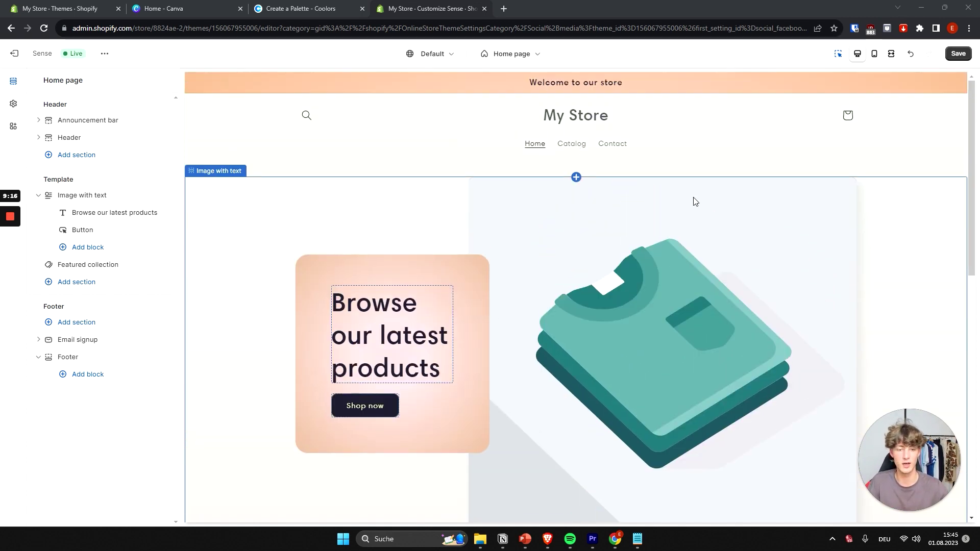
{"action": "scroll", "coordinate": [613, 285], "scroll_direction": "down", "scroll_amount": 1}
{"action": "scroll", "coordinate": [621, 265], "scroll_direction": "up", "scroll_amount": 1}
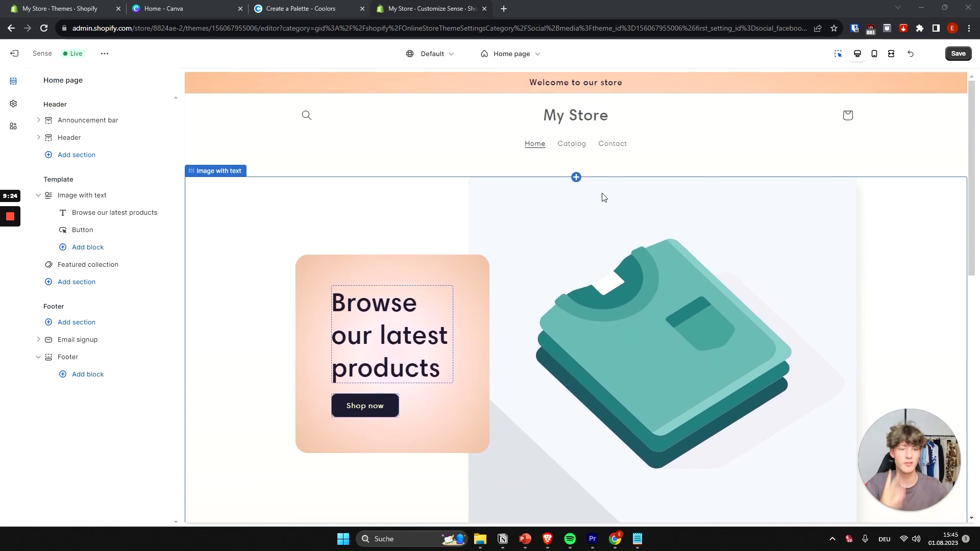
Select the Image with text section and open Select image to browse the library's product images.
{"action": "scroll", "coordinate": [581, 234], "scroll_direction": "down", "scroll_amount": 2}
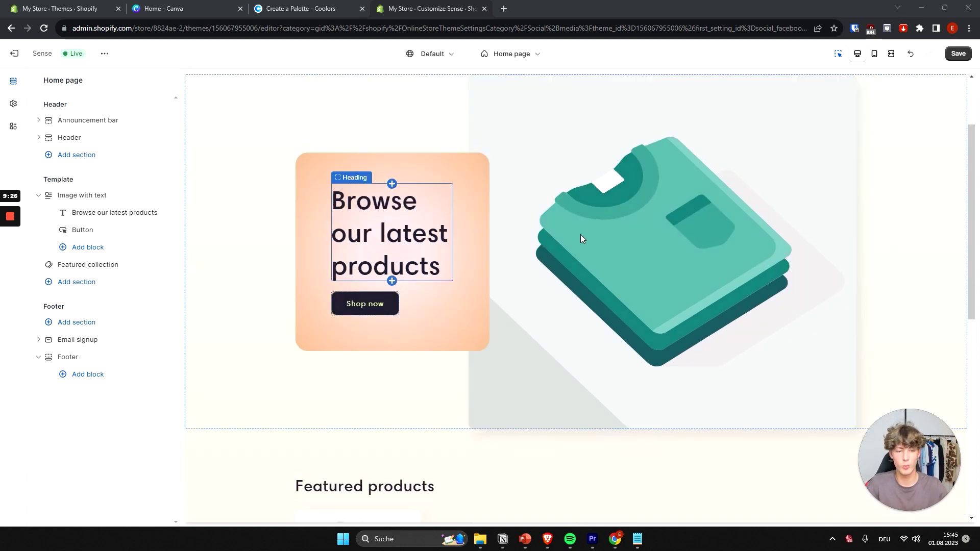
{"action": "scroll", "coordinate": [535, 260], "scroll_direction": "up", "scroll_amount": 2}
{"action": "scroll", "coordinate": [543, 245], "scroll_direction": "down", "scroll_amount": 1}
{"action": "left_click", "coordinate": [667, 246]}
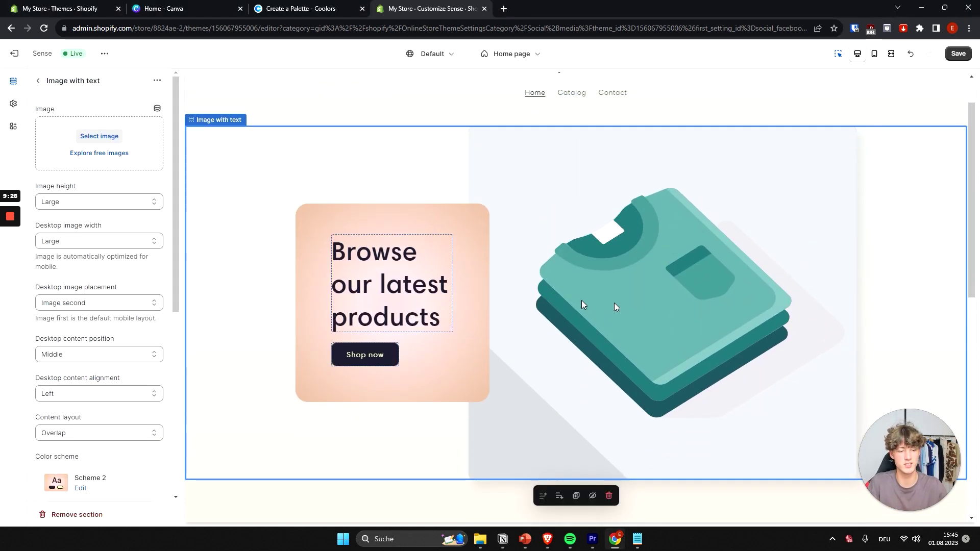
{"action": "left_click", "coordinate": [315, 111]}
{"action": "left_click", "coordinate": [556, 272]}
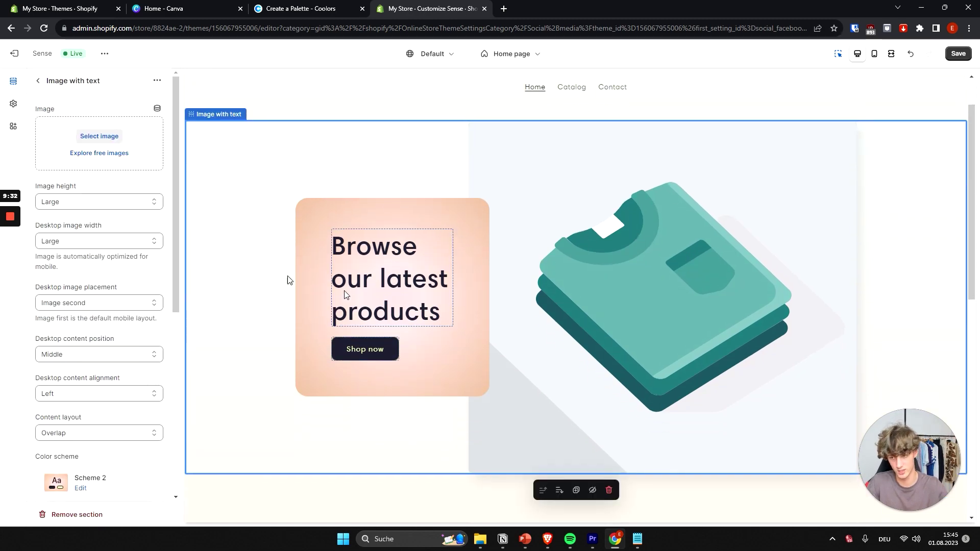
{"action": "left_click", "coordinate": [96, 139]}
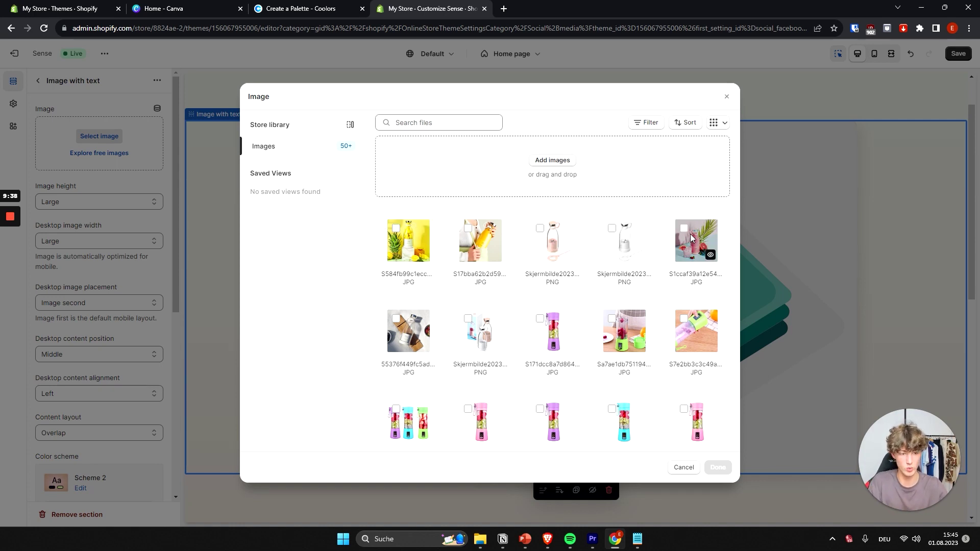
Skip uploading and pick the pink blender-and-pineapple photo from the store library.
{"action": "left_click", "coordinate": [553, 163]}
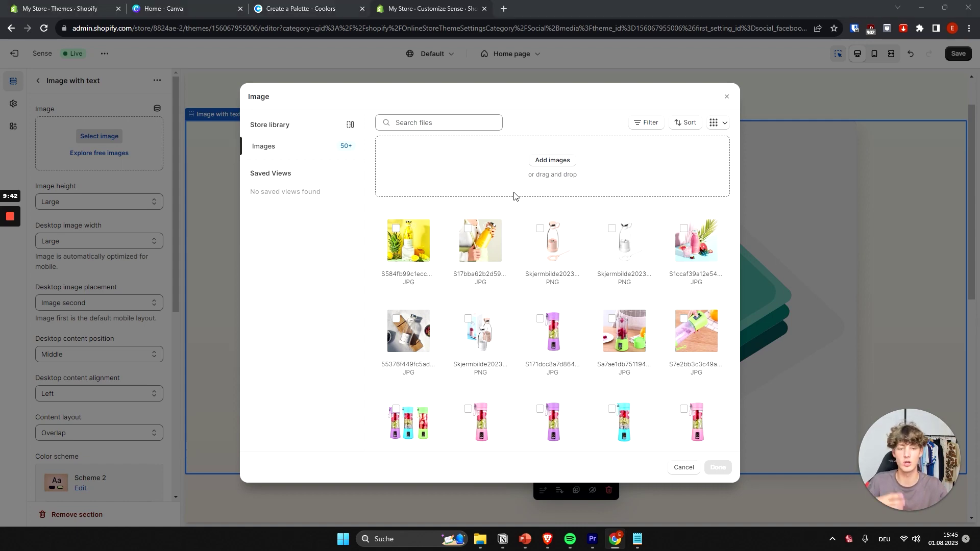
{"action": "key", "text": "ctrl+a"}
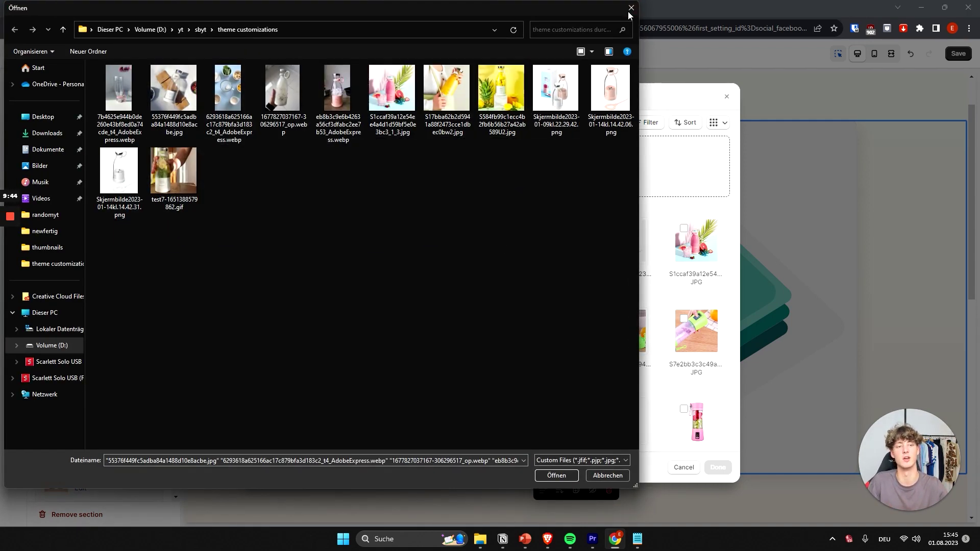
{"action": "left_click", "coordinate": [631, 9]}
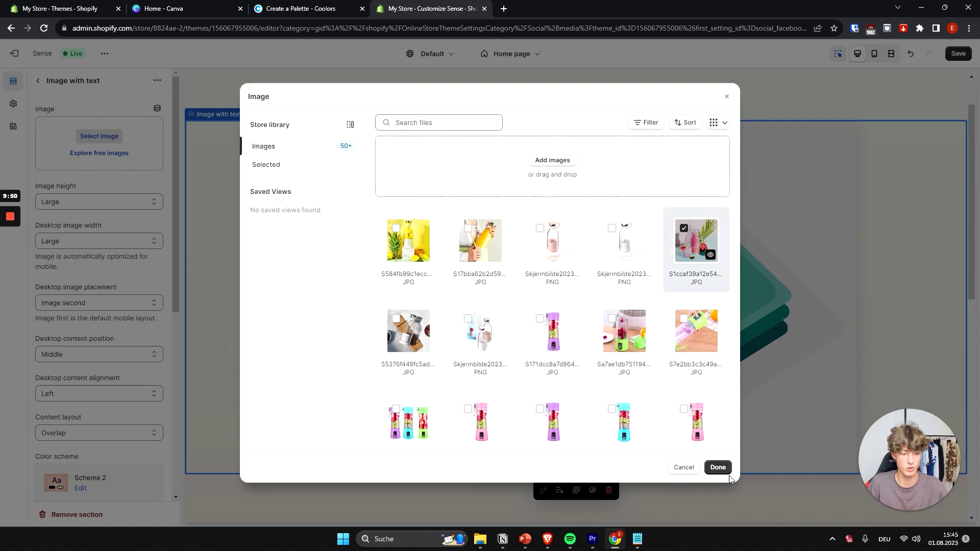
{"action": "left_click", "coordinate": [715, 468]}
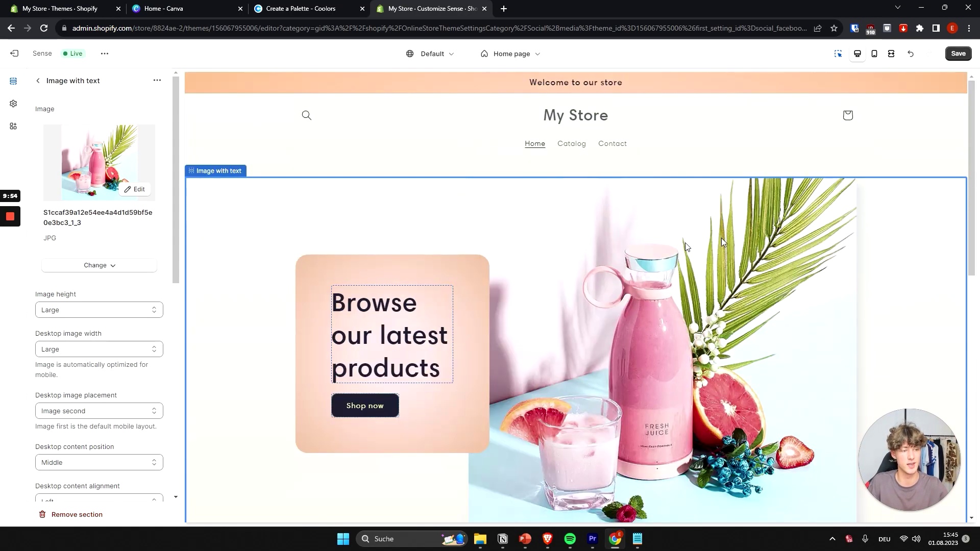
Replace the Image with text heading with 'The Best Portable Blender on the Mar…'.
{"action": "scroll", "coordinate": [713, 258], "scroll_direction": "down", "scroll_amount": 4}
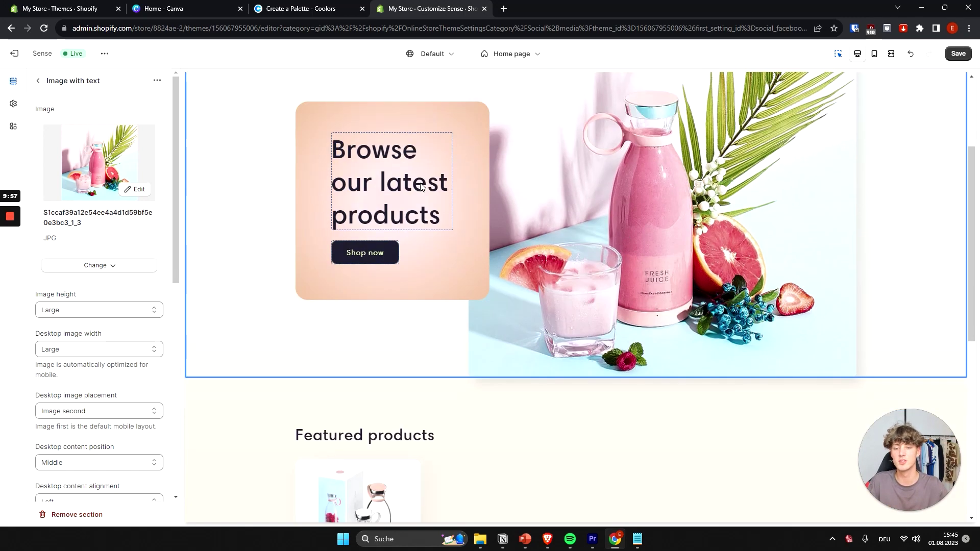
{"action": "double_click", "coordinate": [392, 193]}
{"action": "triple_click", "coordinate": [392, 193]}
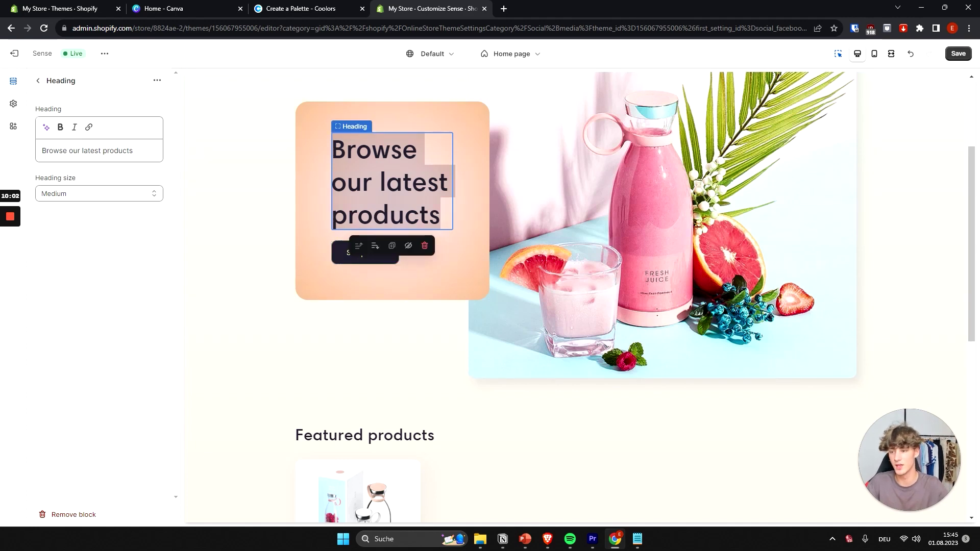
{"action": "type", "text": "The Best"}
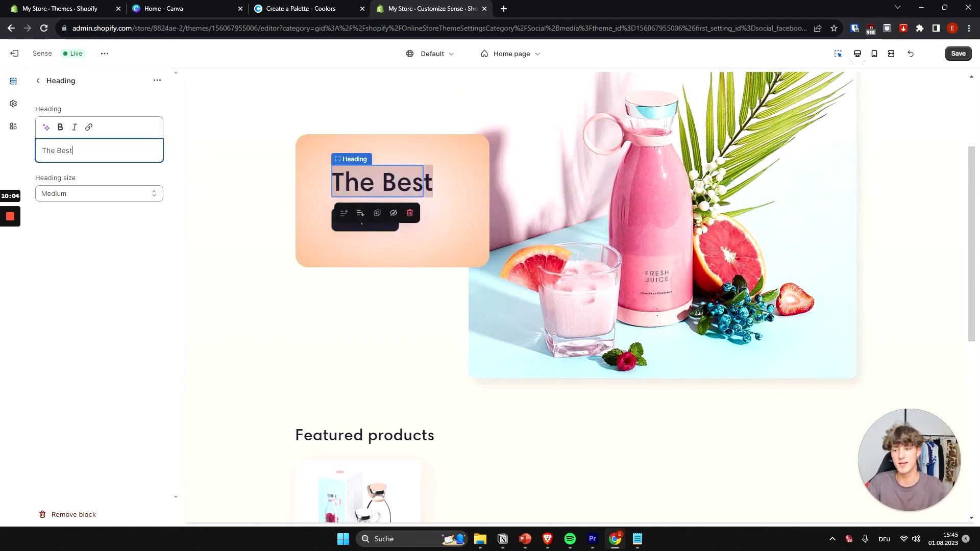
{"action": "type", "text": " Portable Blen"}
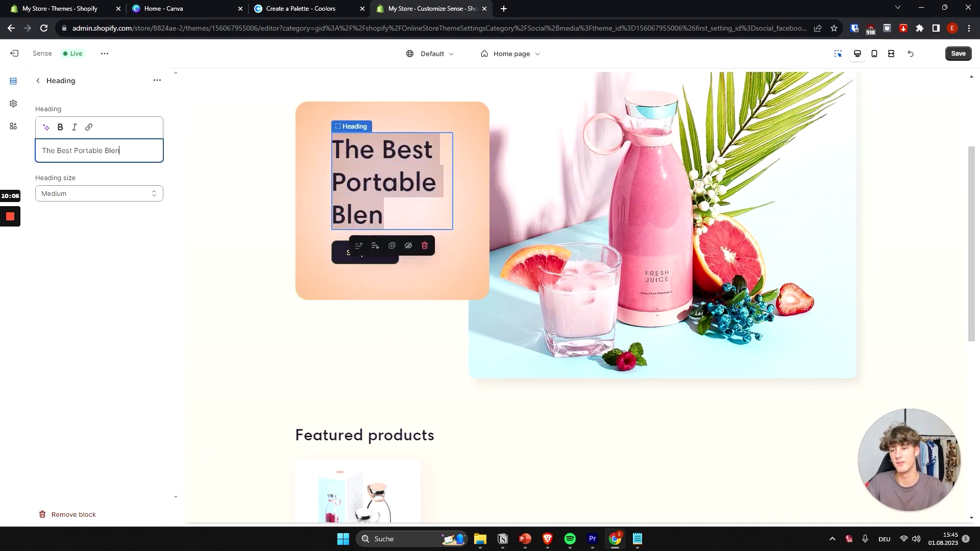
{"action": "type", "text": "der on the Marktet."}
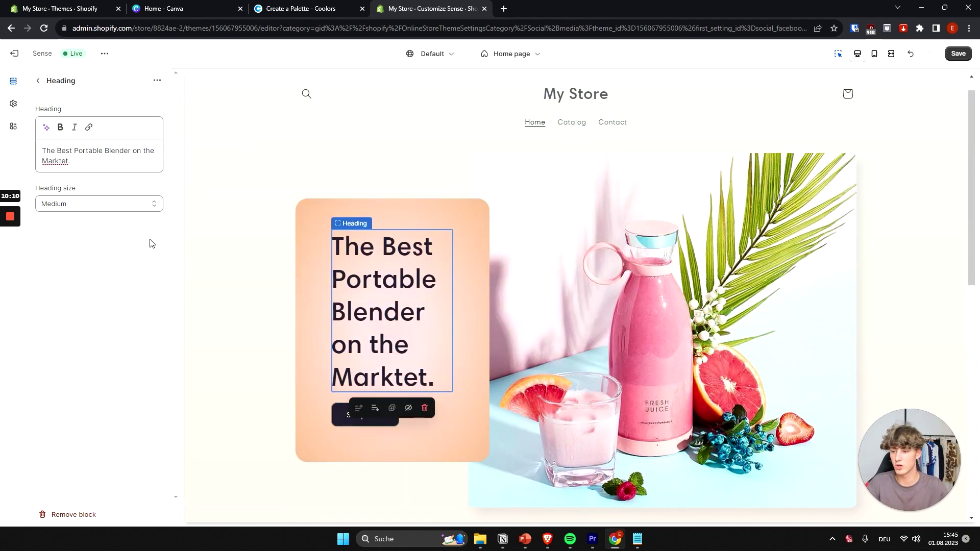
Try Small and Large heading sizes, keep Medium, and trim the heading to 'The Best Portable Blender.'.
{"action": "left_click", "coordinate": [99, 203]}
{"action": "left_click", "coordinate": [99, 212]}
{"action": "left_click", "coordinate": [123, 205]}
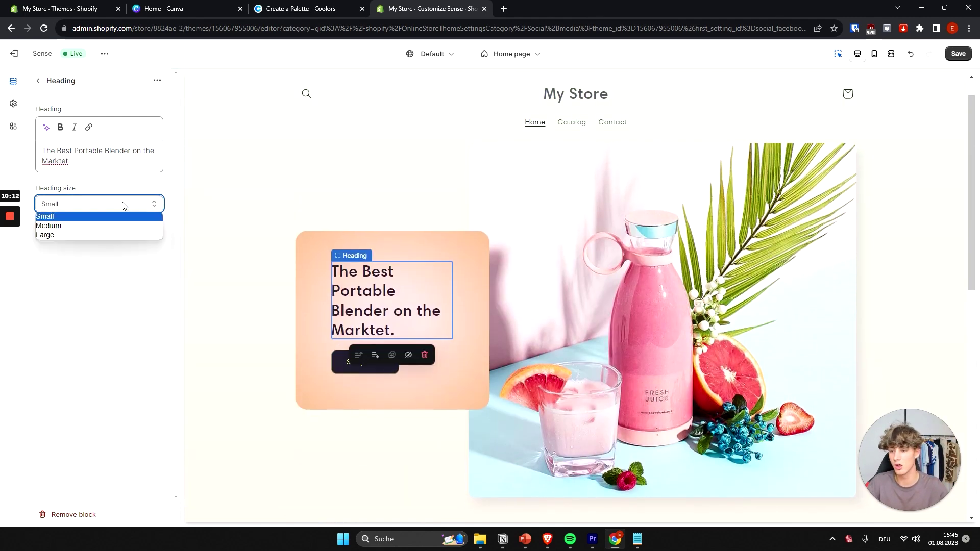
{"action": "left_click", "coordinate": [87, 204]}
{"action": "left_click", "coordinate": [74, 235]}
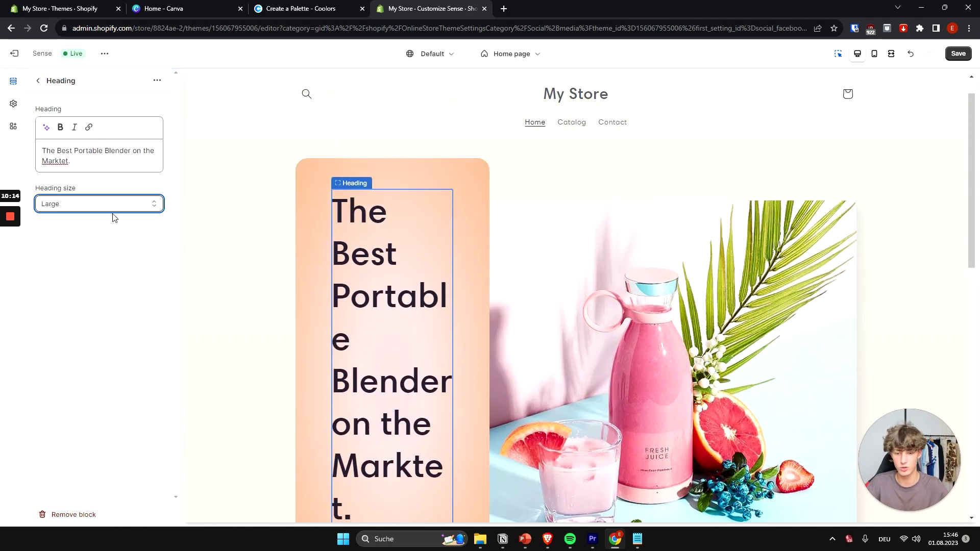
{"action": "left_click", "coordinate": [113, 204]}
{"action": "left_click", "coordinate": [72, 226]}
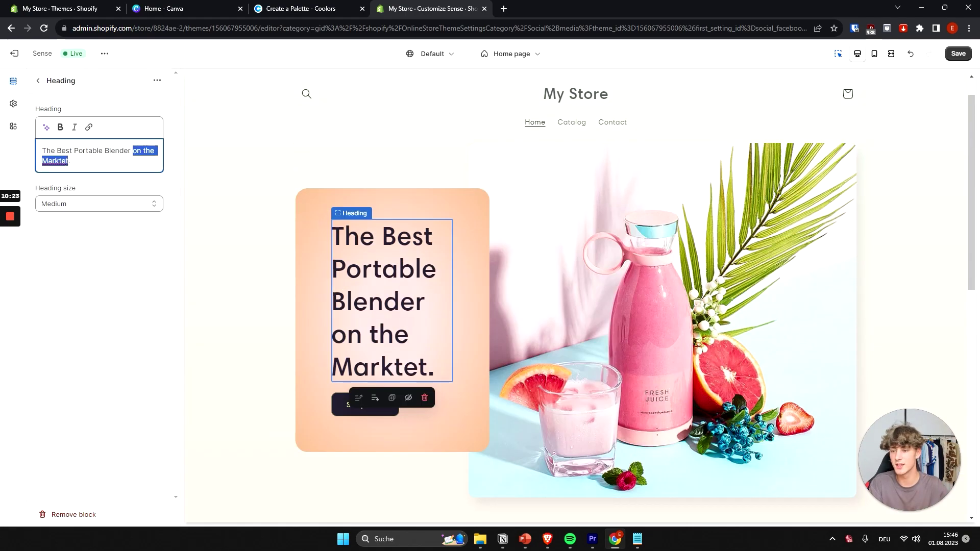
{"action": "key", "text": "BackSpace"}
{"action": "scroll", "coordinate": [357, 230], "scroll_direction": "down", "scroll_amount": 4}
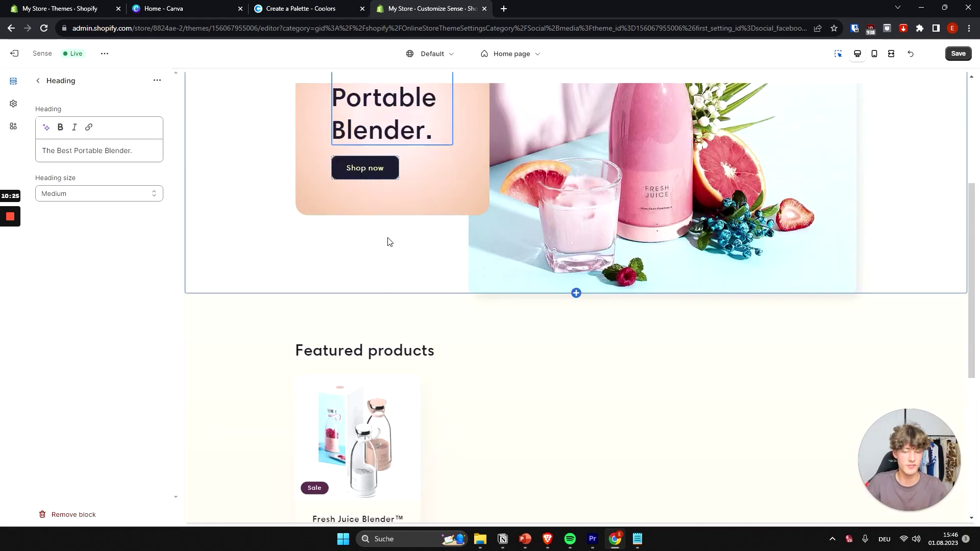
{"action": "scroll", "coordinate": [414, 203], "scroll_direction": "up", "scroll_amount": 3}
{"action": "scroll", "coordinate": [408, 271], "scroll_direction": "down", "scroll_amount": 2}
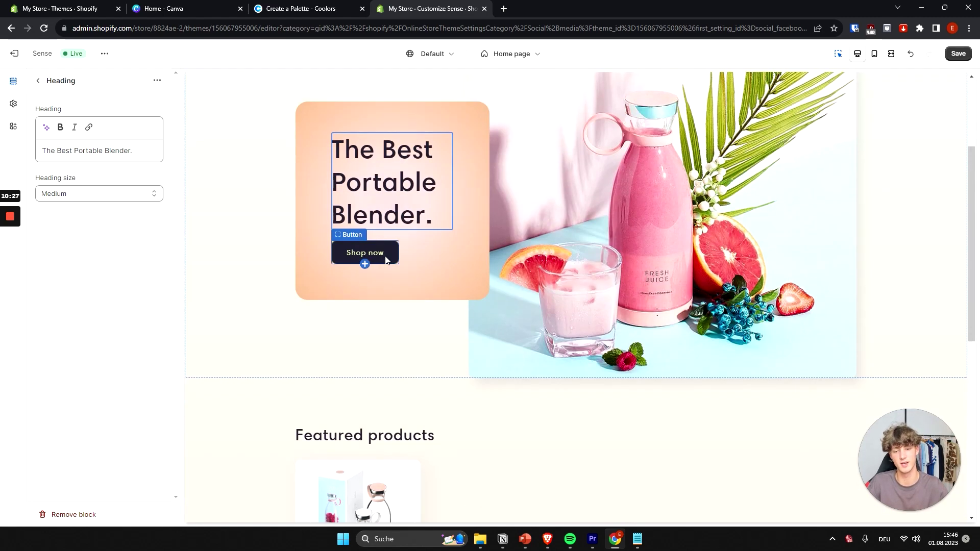
Follow the Shop now button to preview the All Products collection page's banner and product grid.
{"action": "left_click", "coordinate": [387, 260]}
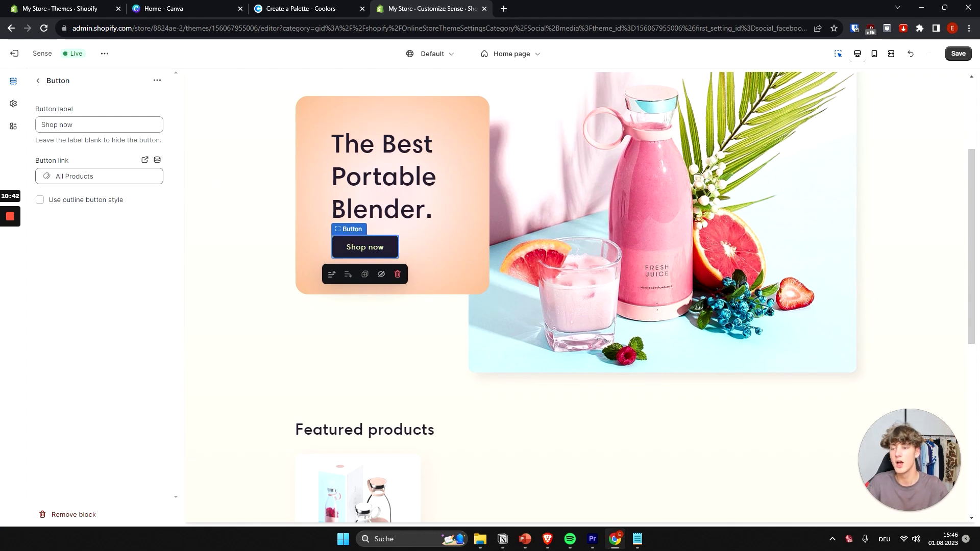
{"action": "double_click", "coordinate": [79, 176]}
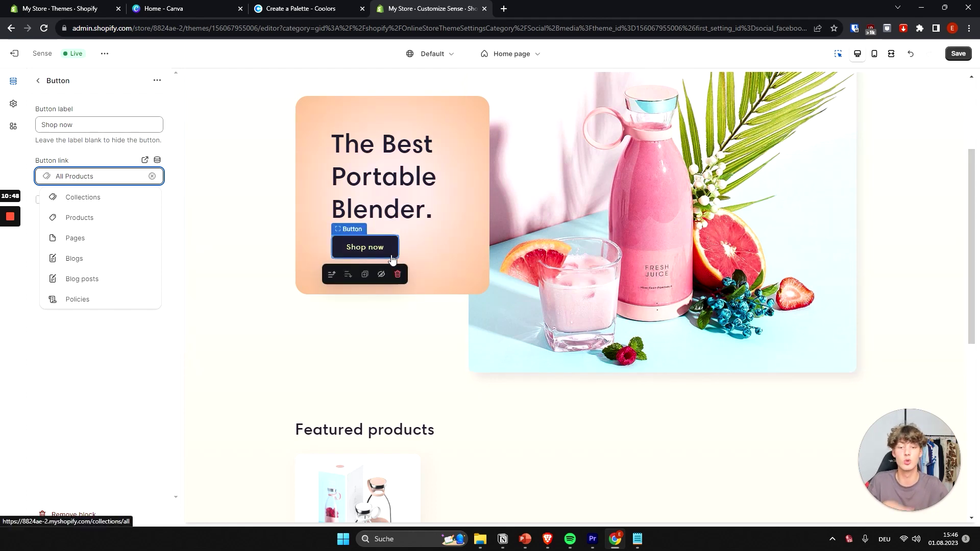
{"action": "scroll", "coordinate": [388, 251], "scroll_direction": "up", "scroll_amount": 1}
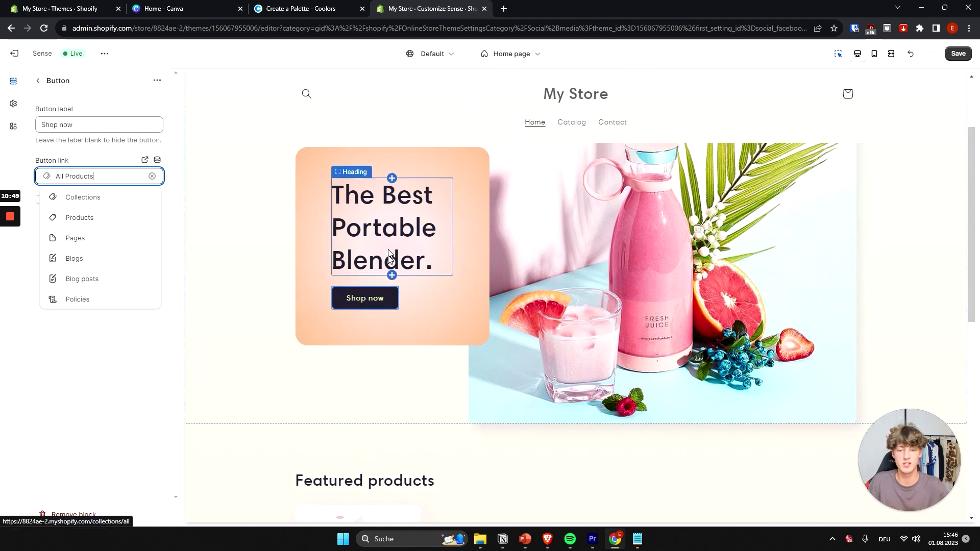
{"action": "left_click", "coordinate": [365, 298]}
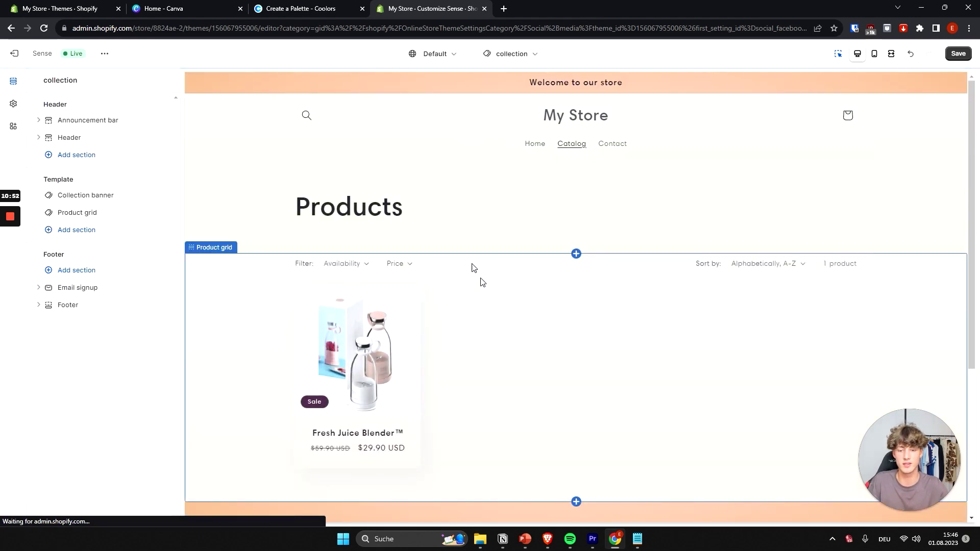
{"action": "scroll", "coordinate": [460, 204], "scroll_direction": "down", "scroll_amount": 2}
{"action": "left_click", "coordinate": [449, 120]}
{"action": "left_click", "coordinate": [484, 221]}
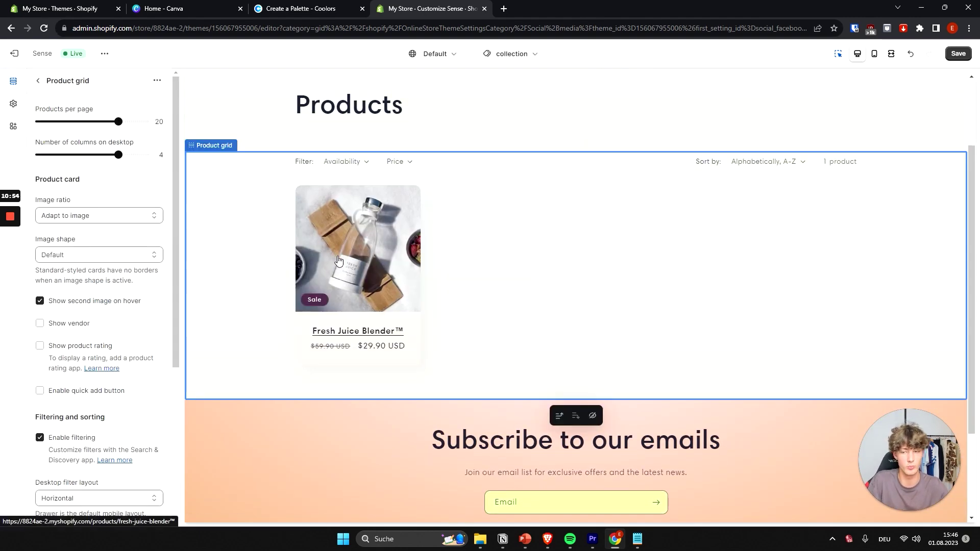
{"action": "left_click", "coordinate": [38, 81]}
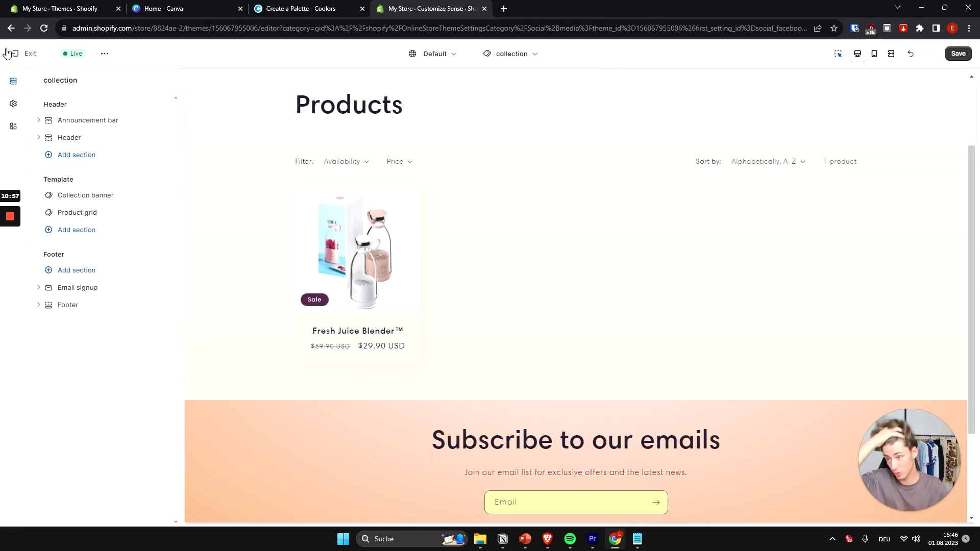
{"action": "scroll", "coordinate": [388, 102], "scroll_direction": "up", "scroll_amount": 2}
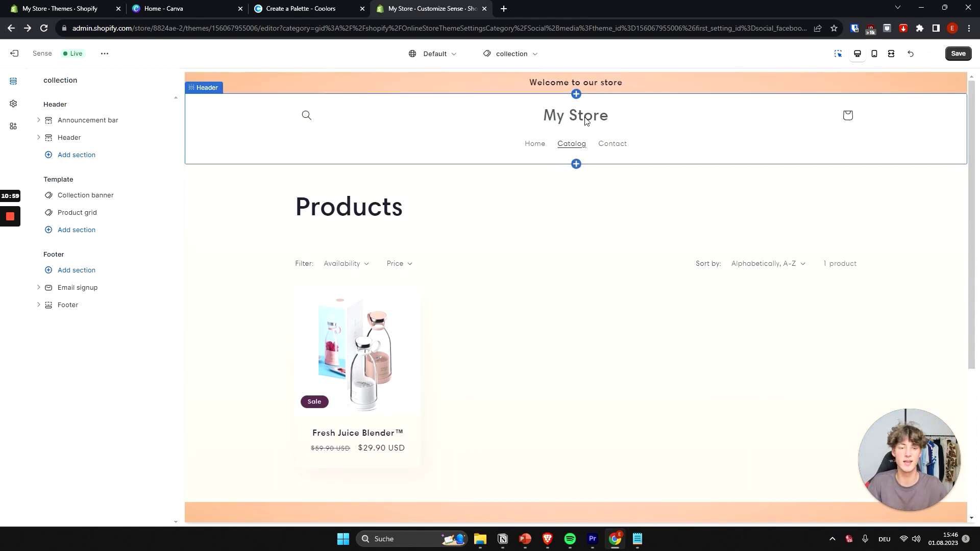
{"action": "left_click", "coordinate": [541, 141]}
{"action": "left_click", "coordinate": [533, 144]}
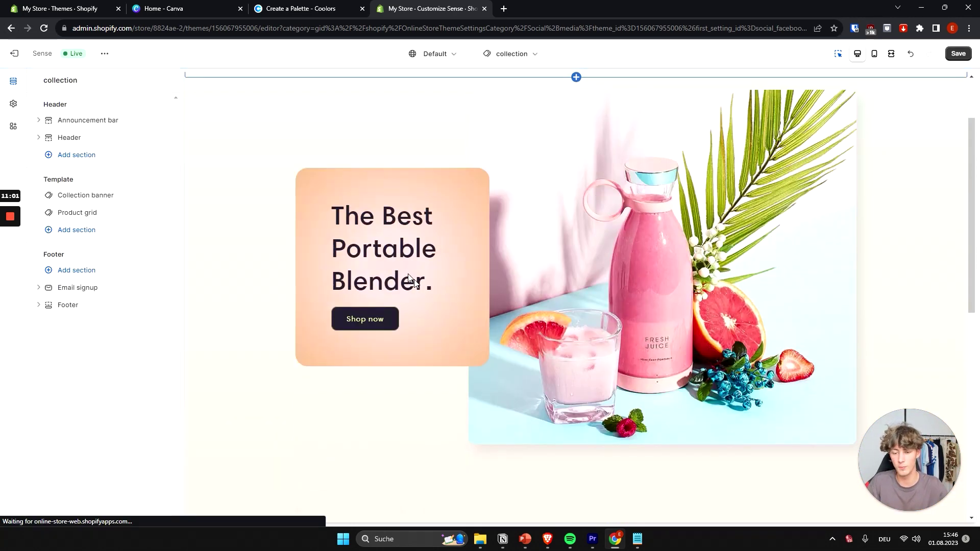
Link the Shop now button to the Fresh Juice Blender™ product.
{"action": "left_click", "coordinate": [382, 257]}
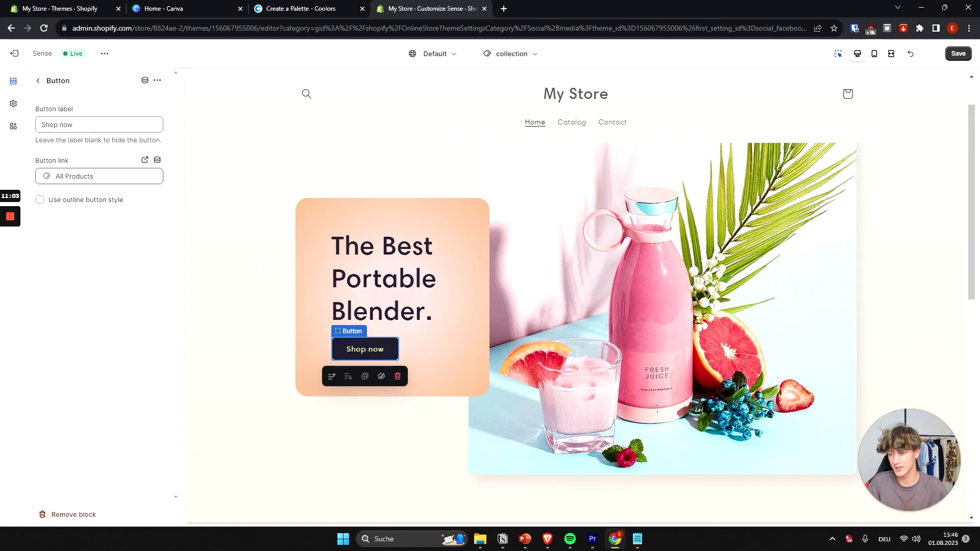
{"action": "left_click", "coordinate": [97, 176]}
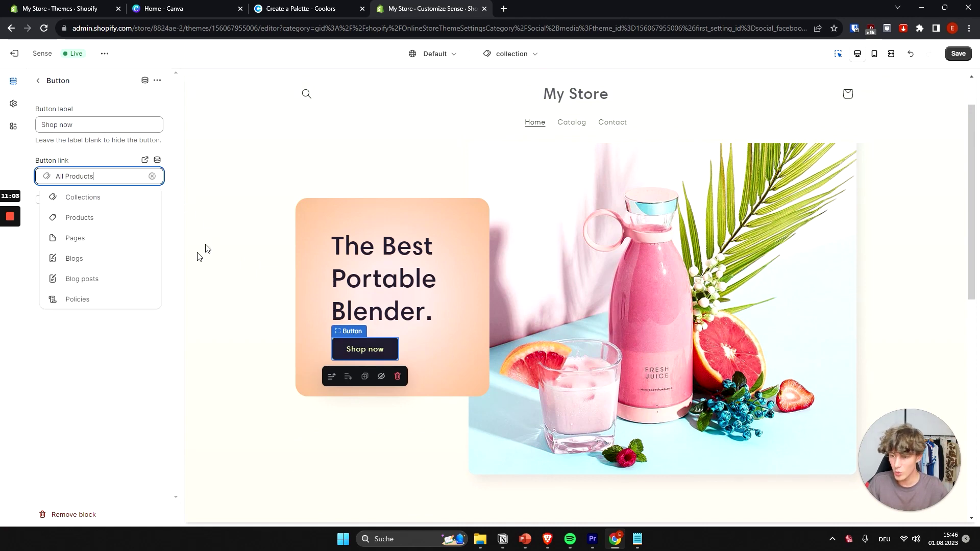
{"action": "left_click", "coordinate": [92, 220]}
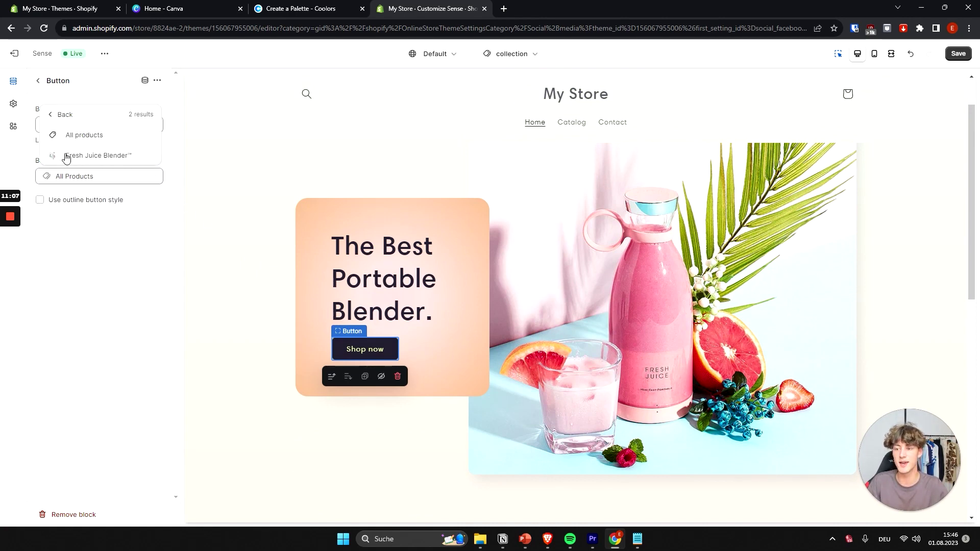
{"action": "left_click", "coordinate": [67, 156]}
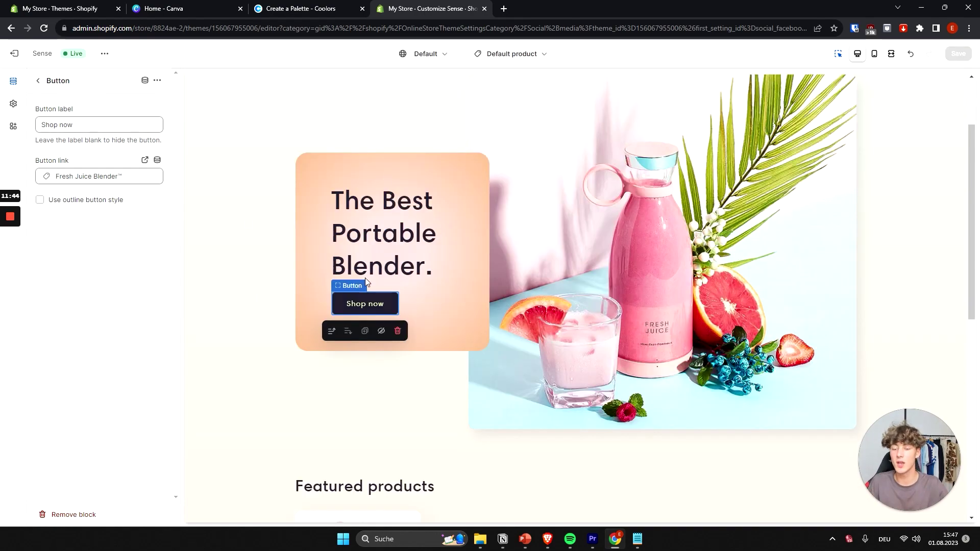
Open the Fresh Juice Blender product page in the preview and scroll through its layout.
{"action": "left_click", "coordinate": [367, 309]}
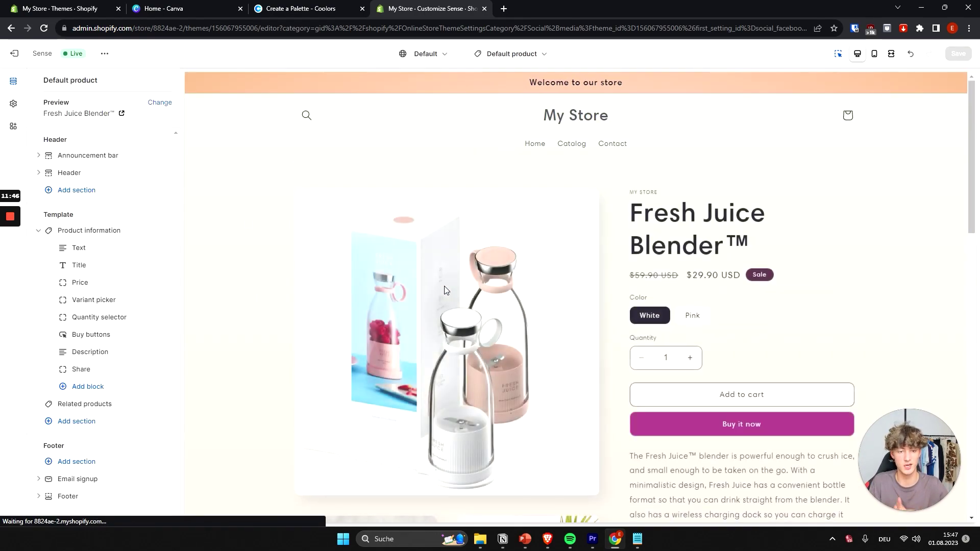
{"action": "scroll", "coordinate": [388, 246], "scroll_direction": "down", "scroll_amount": 8}
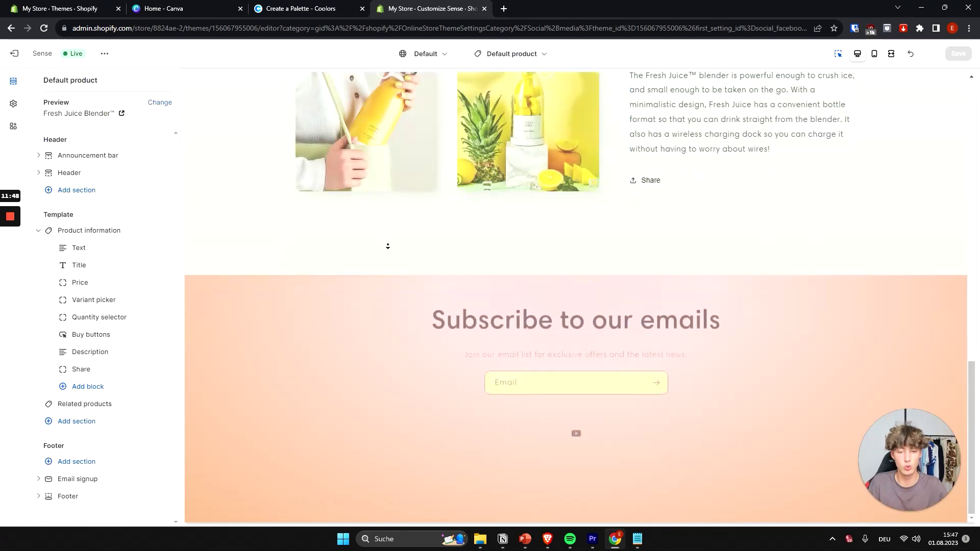
{"action": "scroll", "coordinate": [661, 170], "scroll_direction": "up", "scroll_amount": 6}
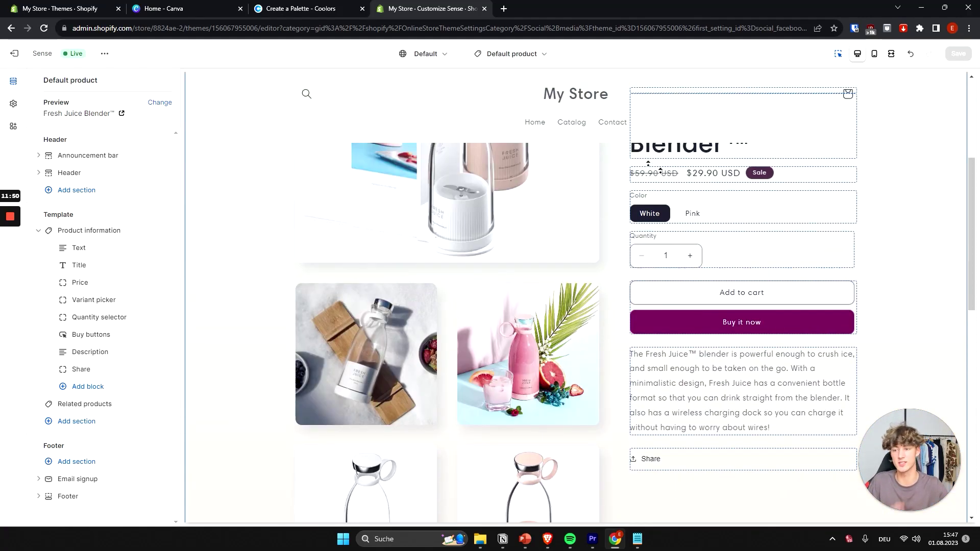
{"action": "scroll", "coordinate": [613, 153], "scroll_direction": "up", "scroll_amount": 4}
{"action": "left_click", "coordinate": [574, 126]}
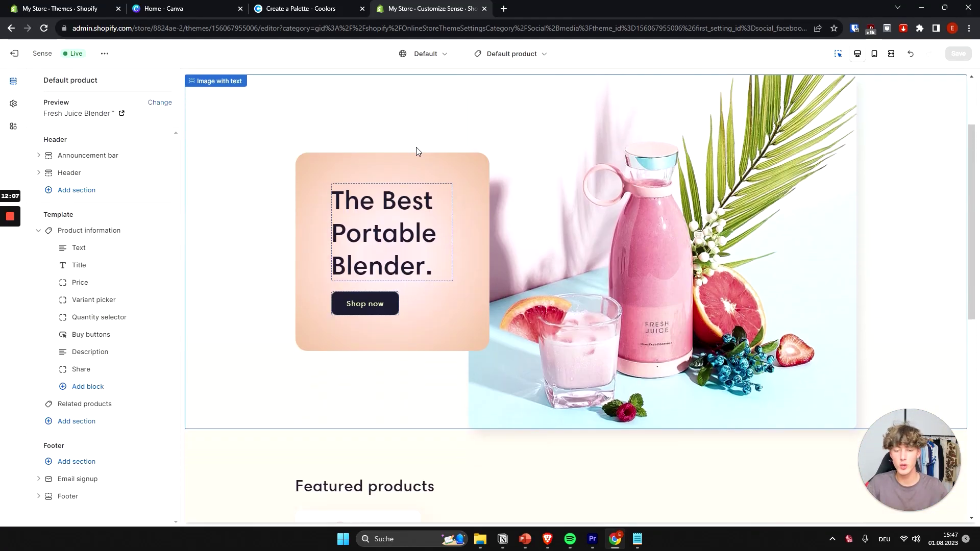
{"action": "scroll", "coordinate": [429, 164], "scroll_direction": "down", "scroll_amount": 5}
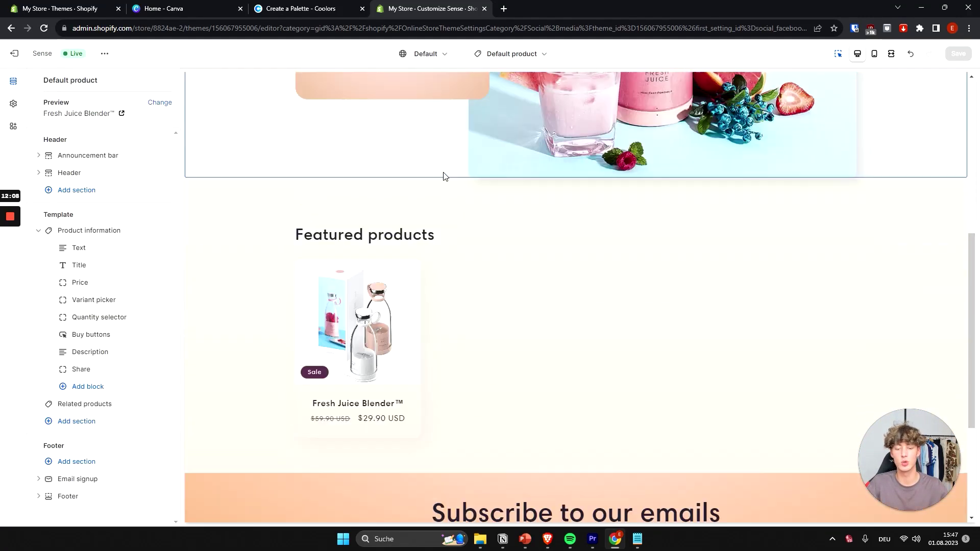
Remove the Featured products collection section, leaving Image with text as the only section.
{"action": "left_click", "coordinate": [591, 242]}
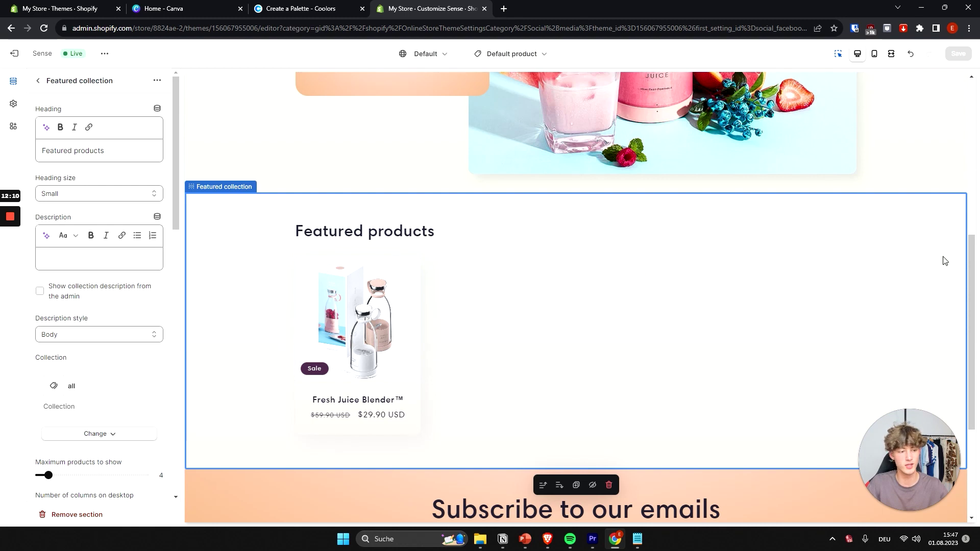
{"action": "scroll", "coordinate": [63, 284], "scroll_direction": "down", "scroll_amount": 7}
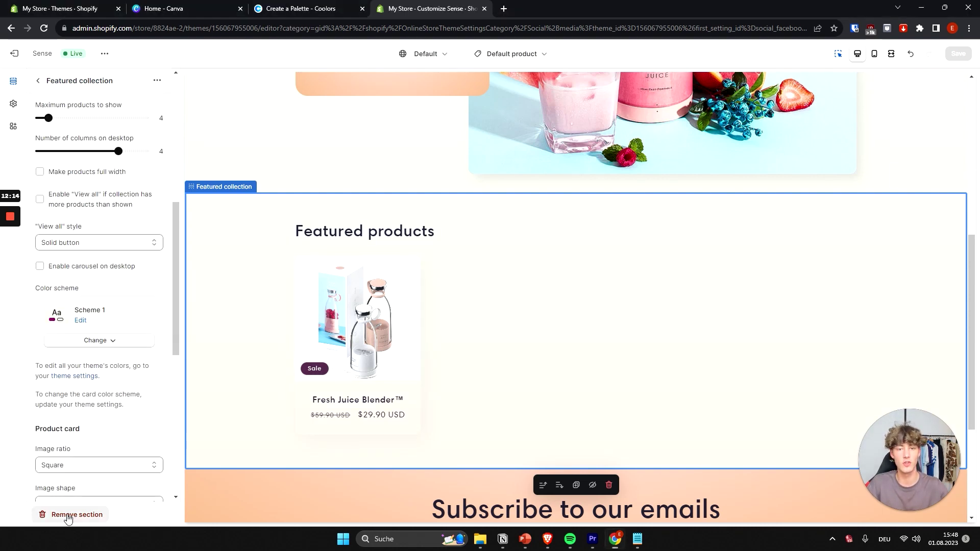
{"action": "left_click", "coordinate": [71, 516]}
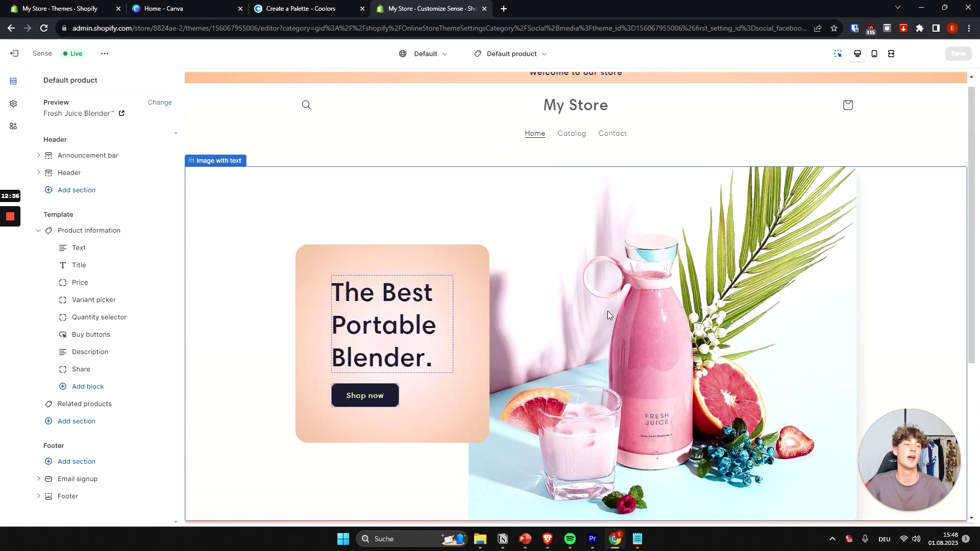
{"action": "scroll", "coordinate": [608, 311], "scroll_direction": "down", "scroll_amount": 5}
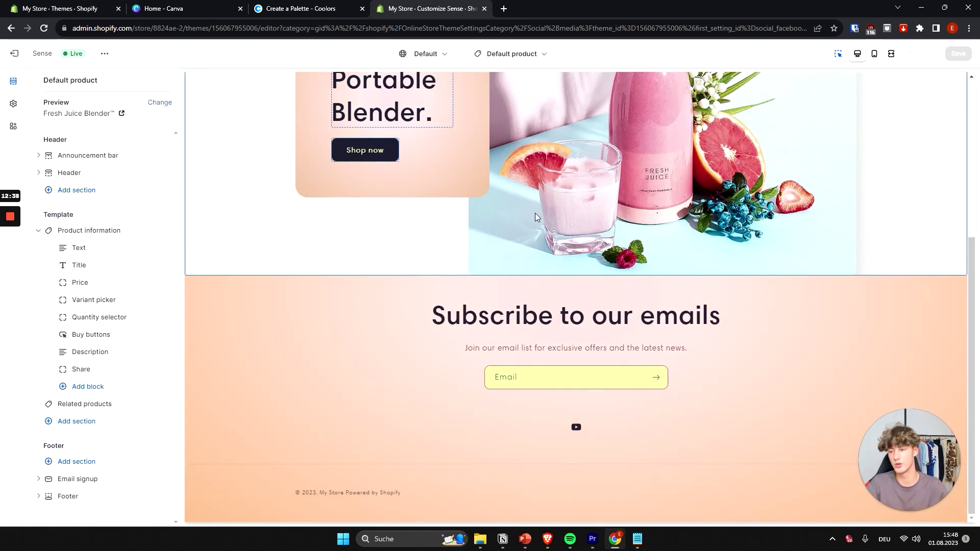
{"action": "scroll", "coordinate": [711, 299], "scroll_direction": "up", "scroll_amount": 5}
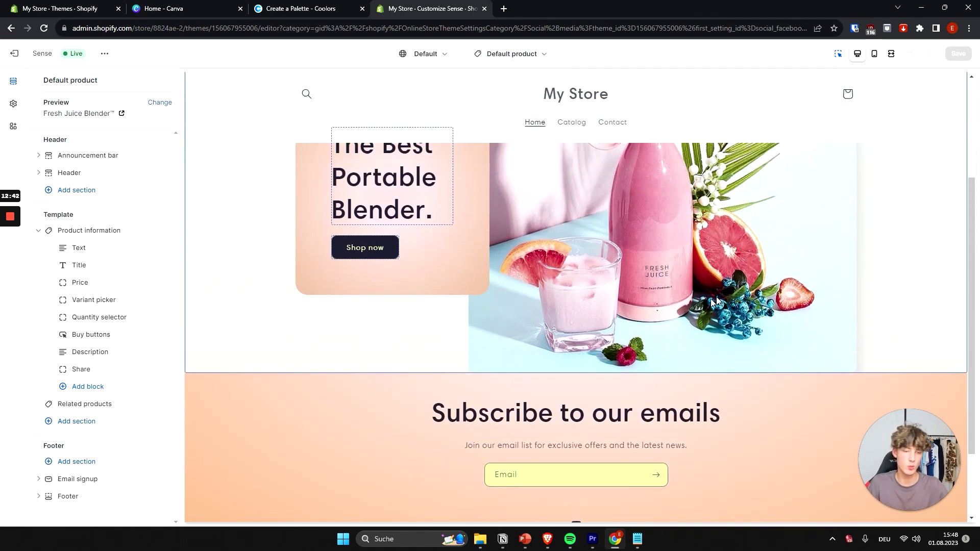
{"action": "scroll", "coordinate": [361, 176], "scroll_direction": "down", "scroll_amount": 2}
{"action": "scroll", "coordinate": [455, 105], "scroll_direction": "up", "scroll_amount": 2}
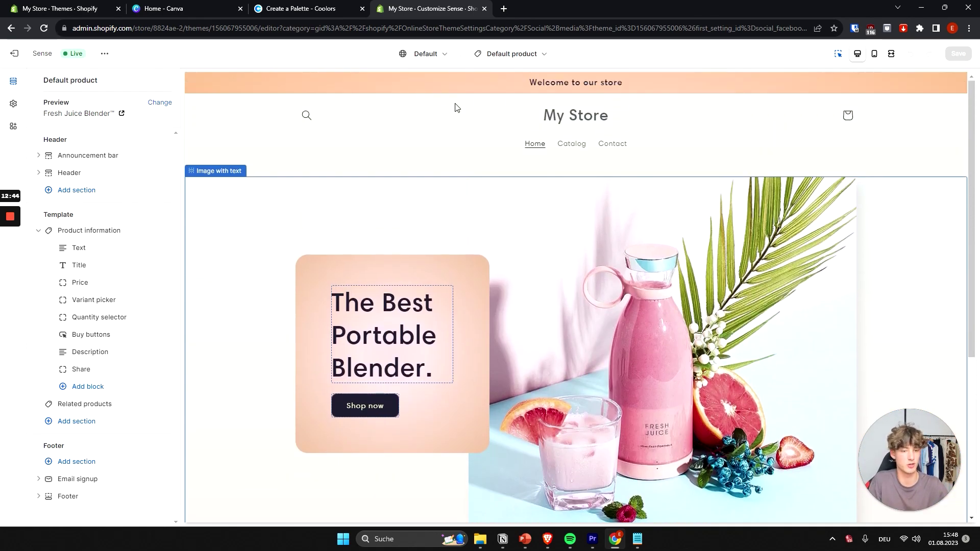
{"action": "scroll", "coordinate": [428, 161], "scroll_direction": "down", "scroll_amount": 1}
{"action": "scroll", "coordinate": [426, 158], "scroll_direction": "down", "scroll_amount": 2}
{"action": "scroll", "coordinate": [398, 153], "scroll_direction": "up", "scroll_amount": 3}
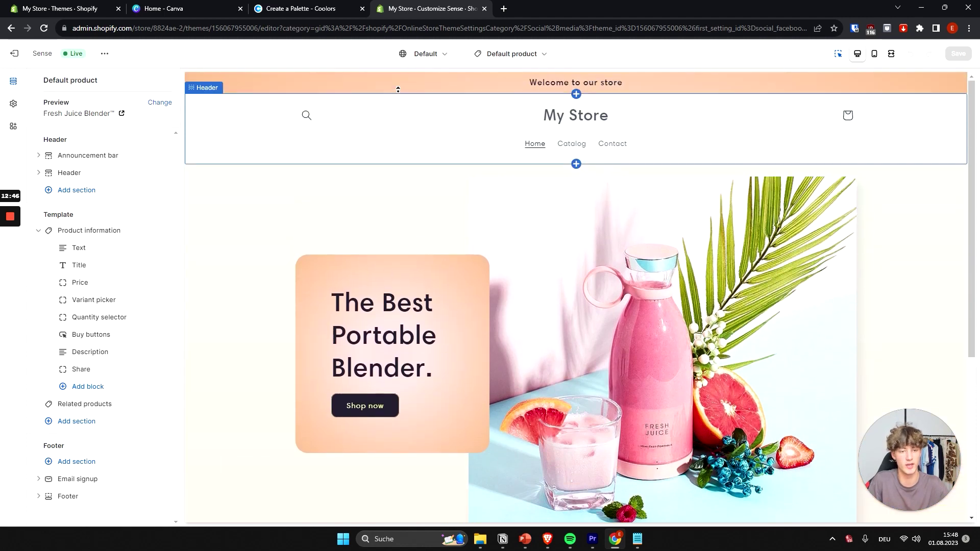
{"action": "scroll", "coordinate": [390, 178], "scroll_direction": "down", "scroll_amount": 1}
{"action": "scroll", "coordinate": [449, 184], "scroll_direction": "down", "scroll_amount": 2}
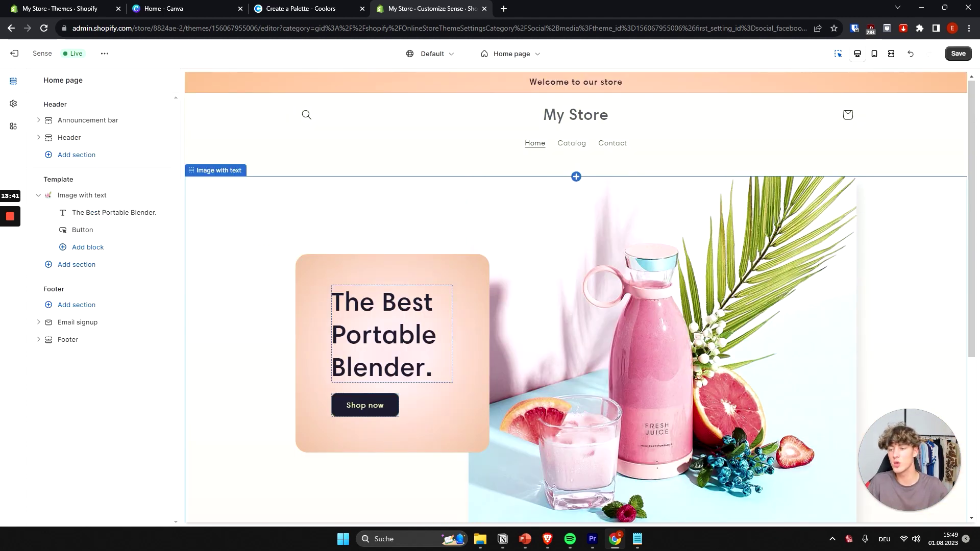
Add a Collage section with Image, Product and Collection blocks below Image with text.
{"action": "left_click", "coordinate": [69, 265]}
{"action": "scroll", "coordinate": [252, 326], "scroll_direction": "down", "scroll_amount": 3}
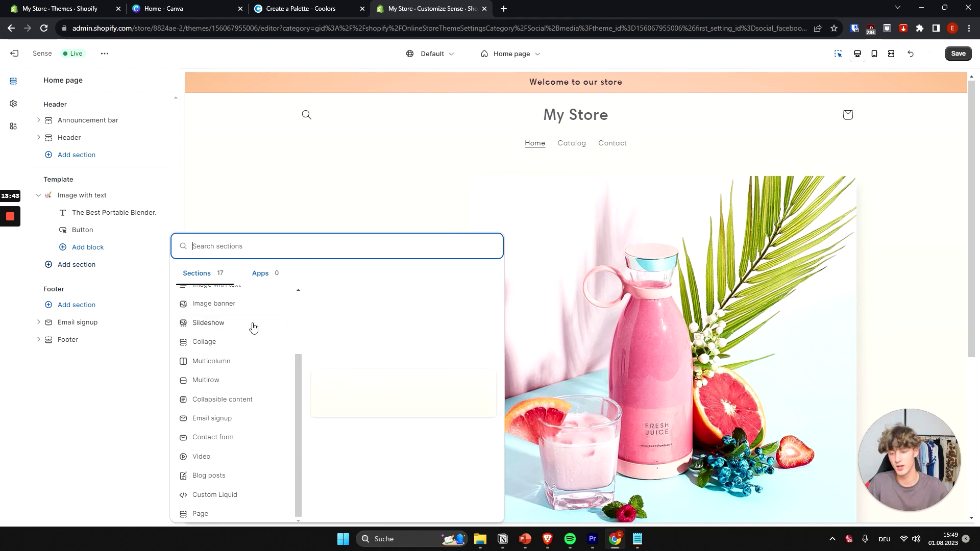
{"action": "left_click", "coordinate": [228, 347]}
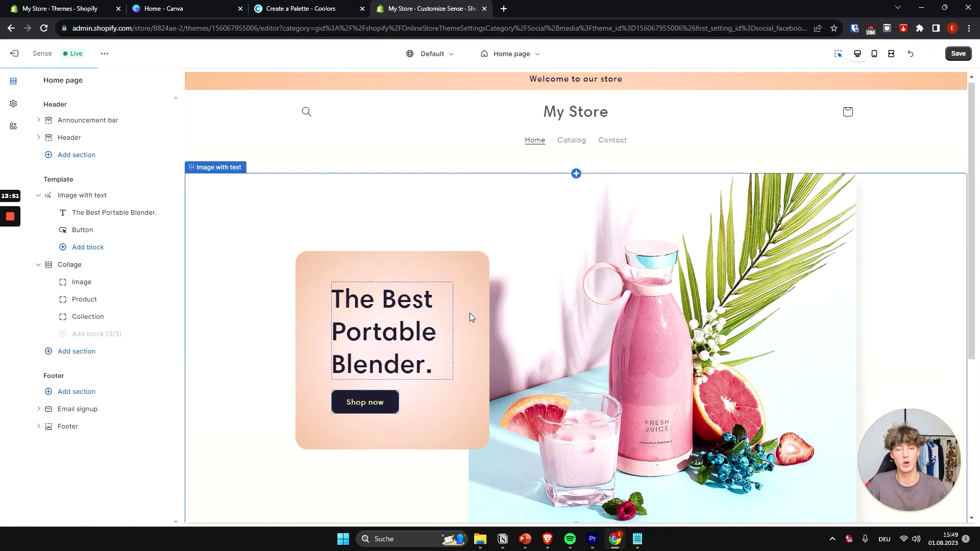
{"action": "scroll", "coordinate": [472, 307], "scroll_direction": "down", "scroll_amount": 8}
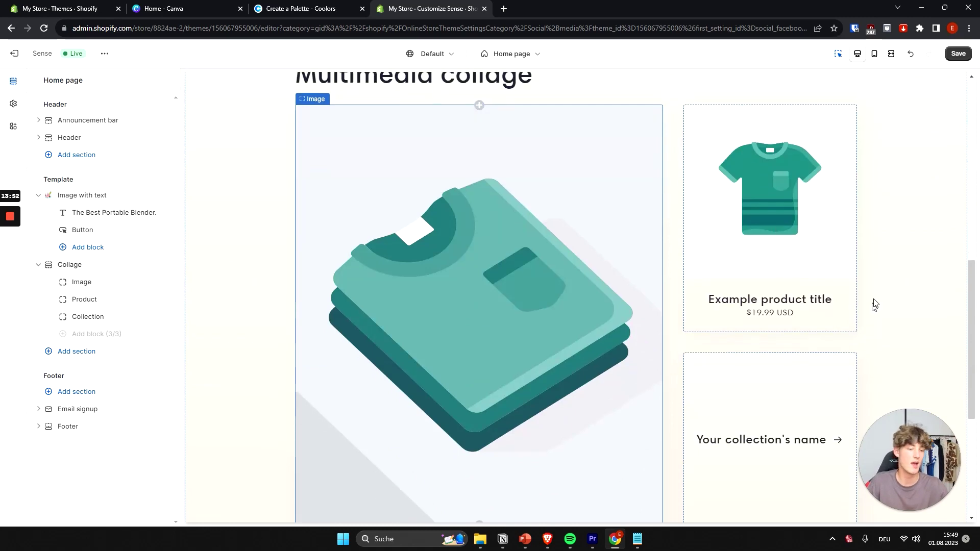
{"action": "scroll", "coordinate": [876, 301], "scroll_direction": "up", "scroll_amount": 3}
{"action": "scroll", "coordinate": [499, 241], "scroll_direction": "up", "scroll_amount": 2}
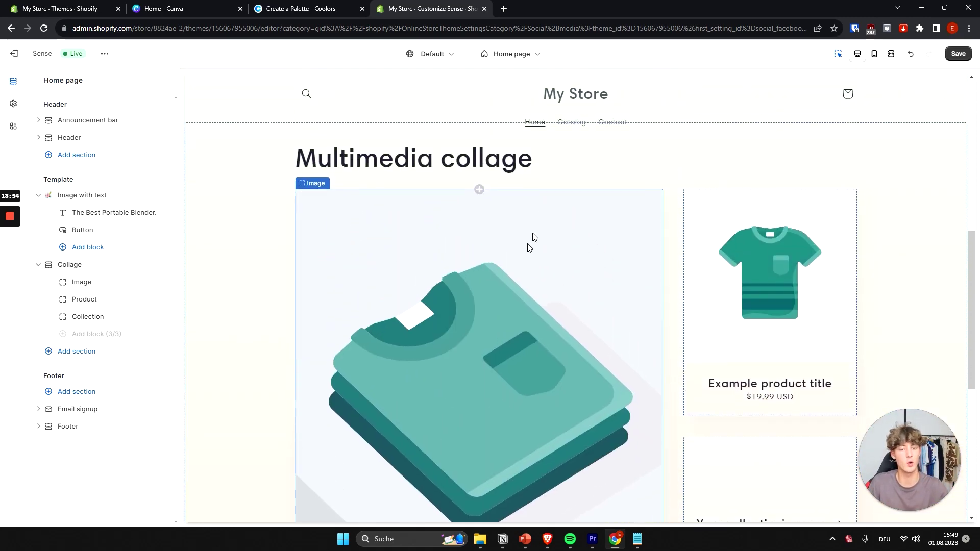
Remove the Collage section from the home page.
{"action": "left_click", "coordinate": [889, 203]}
{"action": "scroll", "coordinate": [945, 136], "scroll_direction": "up", "scroll_amount": 4}
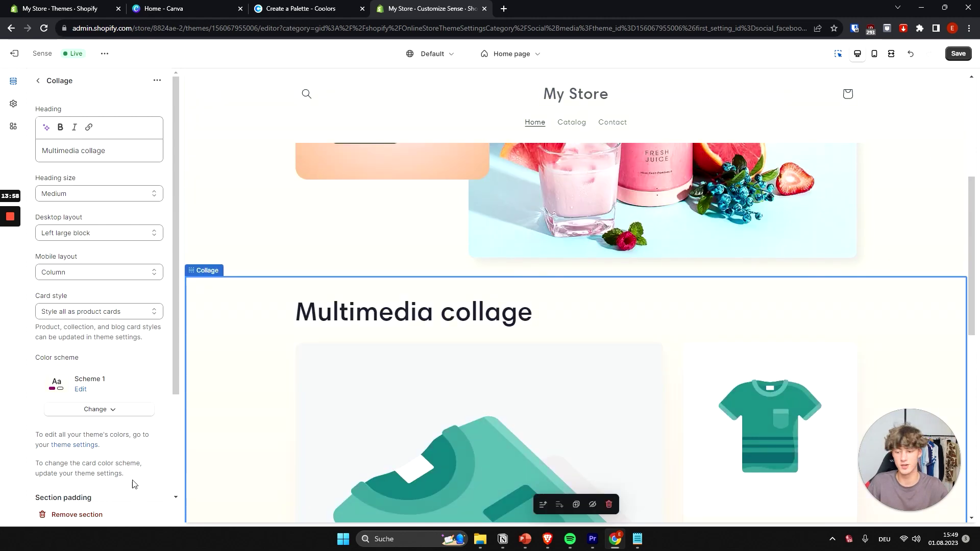
{"action": "left_click", "coordinate": [72, 514]}
Add a three-column Multicolumn section below the banner and select its first column.
{"action": "left_click", "coordinate": [94, 271]}
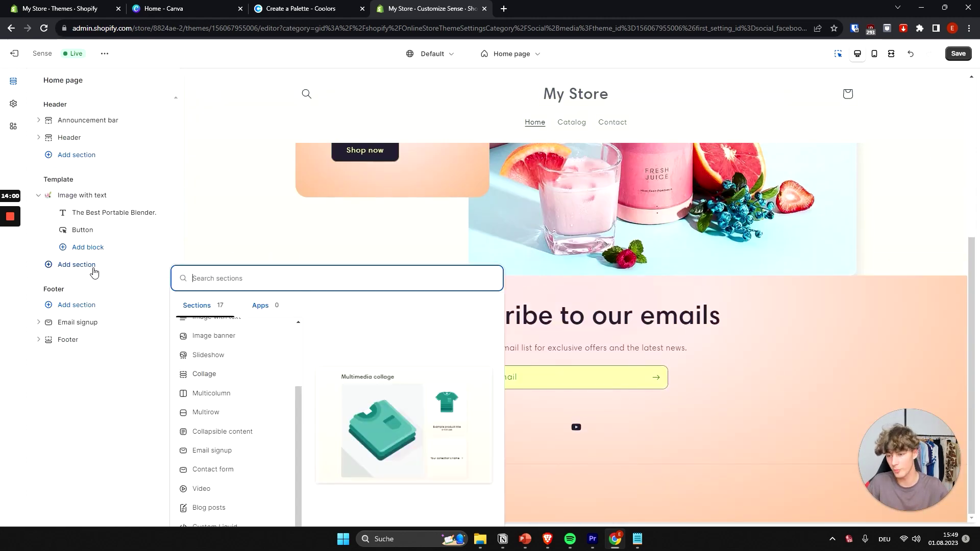
{"action": "left_click", "coordinate": [504, 250]}
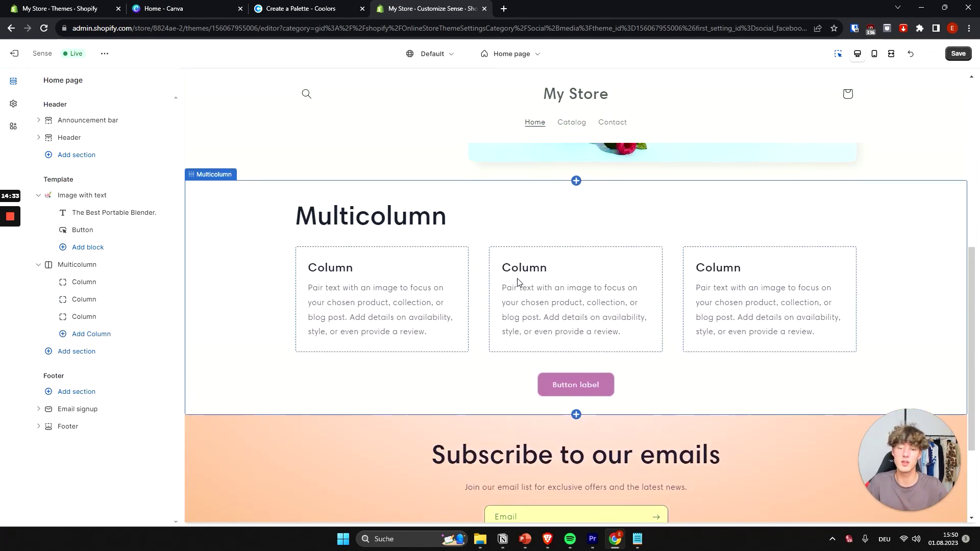
{"action": "scroll", "coordinate": [517, 262], "scroll_direction": "up", "scroll_amount": 5}
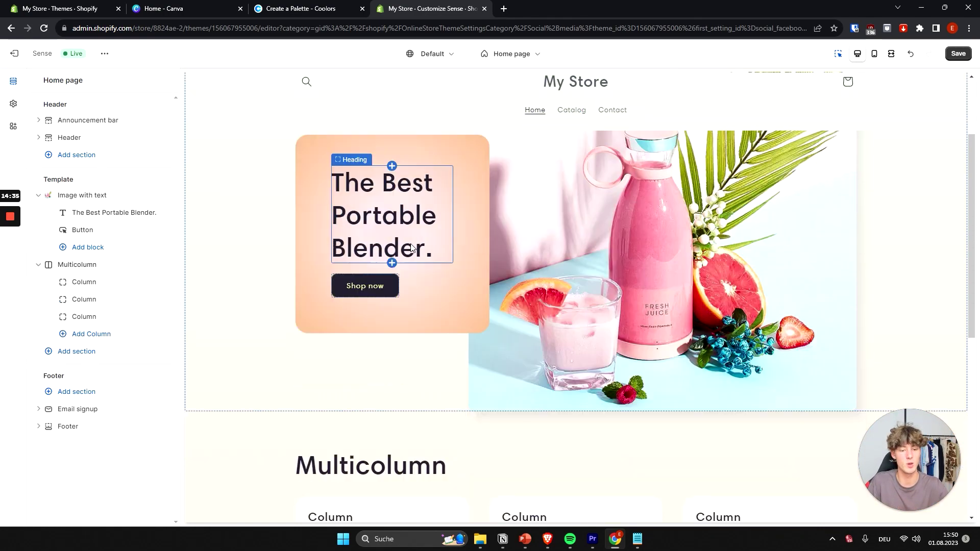
{"action": "scroll", "coordinate": [411, 249], "scroll_direction": "down", "scroll_amount": 4}
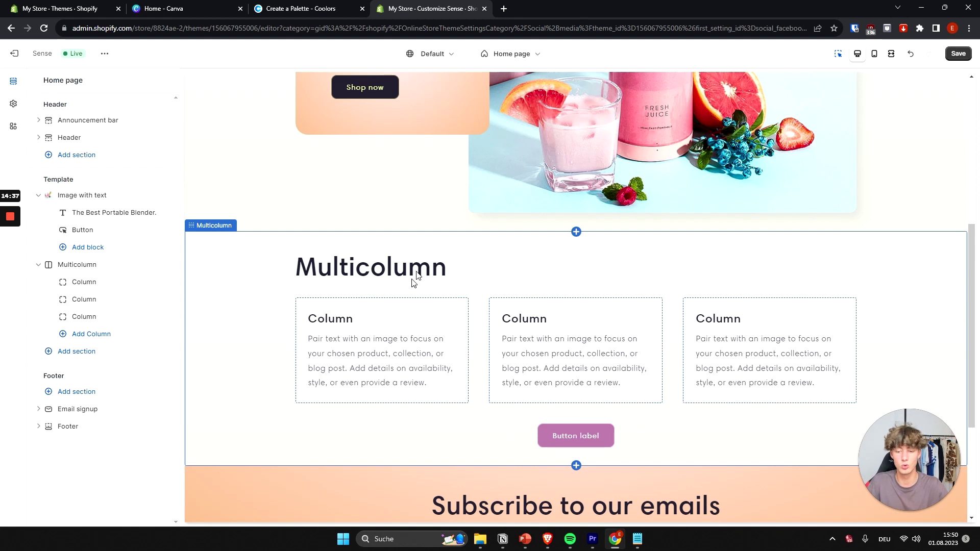
{"action": "left_click", "coordinate": [328, 320]}
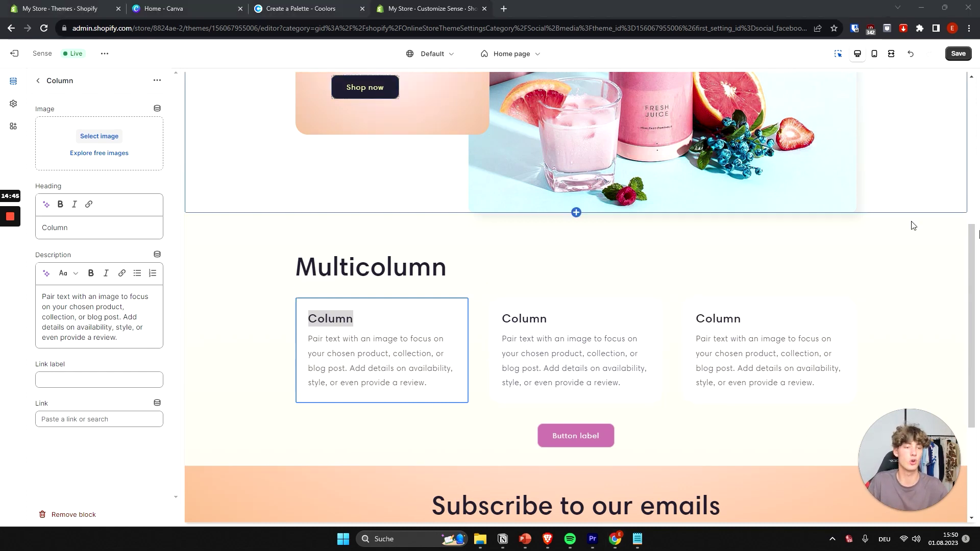
Check the home page in the mobile preview, then switch back to desktop.
{"action": "left_click", "coordinate": [876, 54]}
{"action": "scroll", "coordinate": [628, 267], "scroll_direction": "up", "scroll_amount": 5}
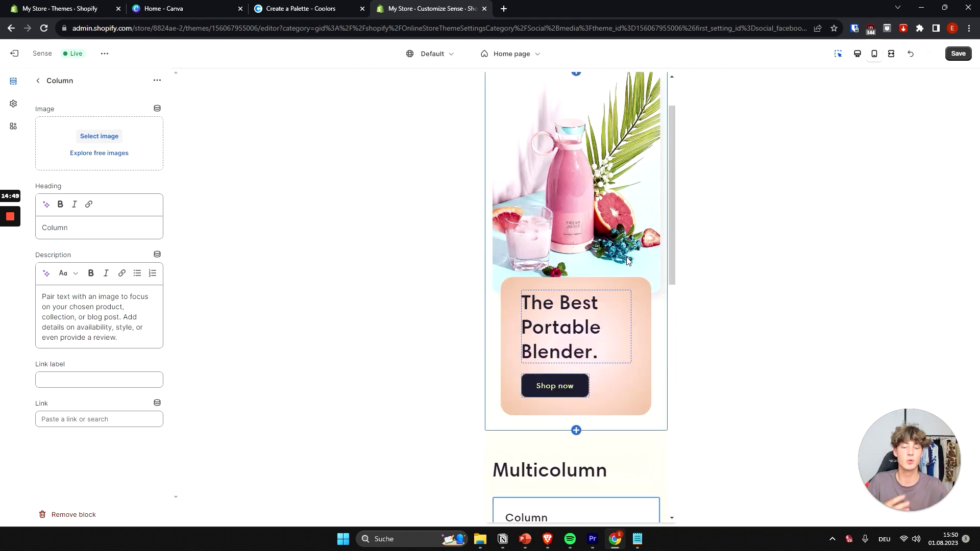
{"action": "scroll", "coordinate": [628, 260], "scroll_direction": "down", "scroll_amount": 7}
{"action": "scroll", "coordinate": [564, 247], "scroll_direction": "up", "scroll_amount": 2}
{"action": "scroll", "coordinate": [564, 267], "scroll_direction": "down", "scroll_amount": 6}
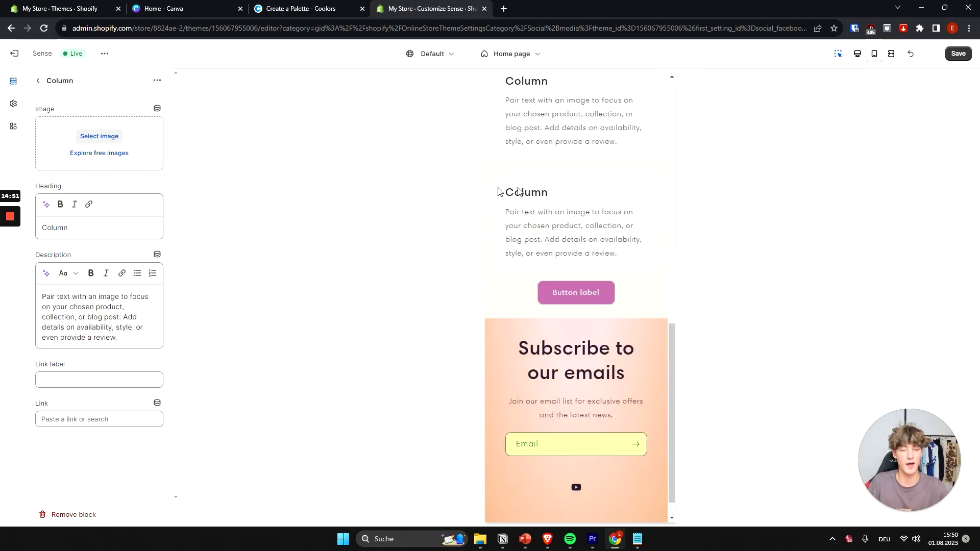
{"action": "scroll", "coordinate": [568, 213], "scroll_direction": "up", "scroll_amount": 5}
{"action": "scroll", "coordinate": [576, 280], "scroll_direction": "down", "scroll_amount": 2}
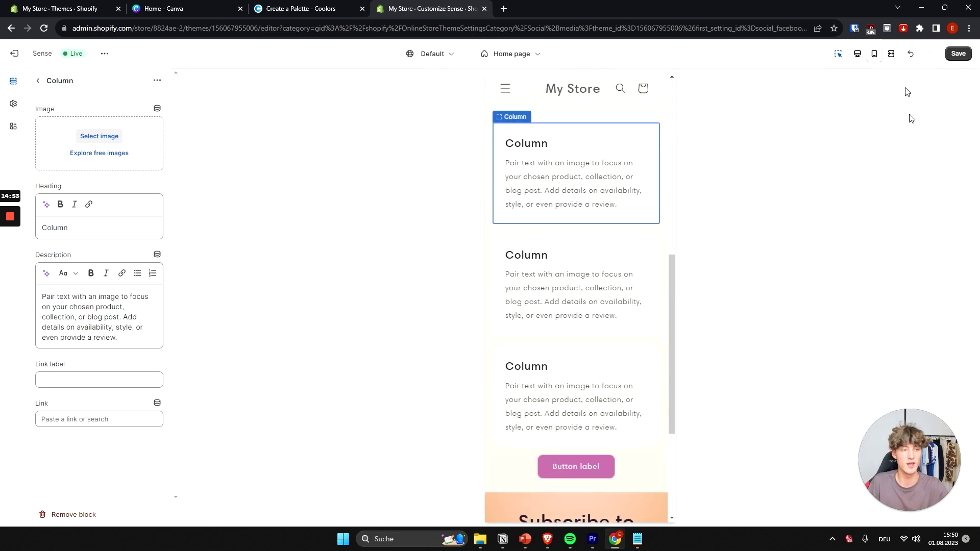
{"action": "left_click", "coordinate": [859, 55]}
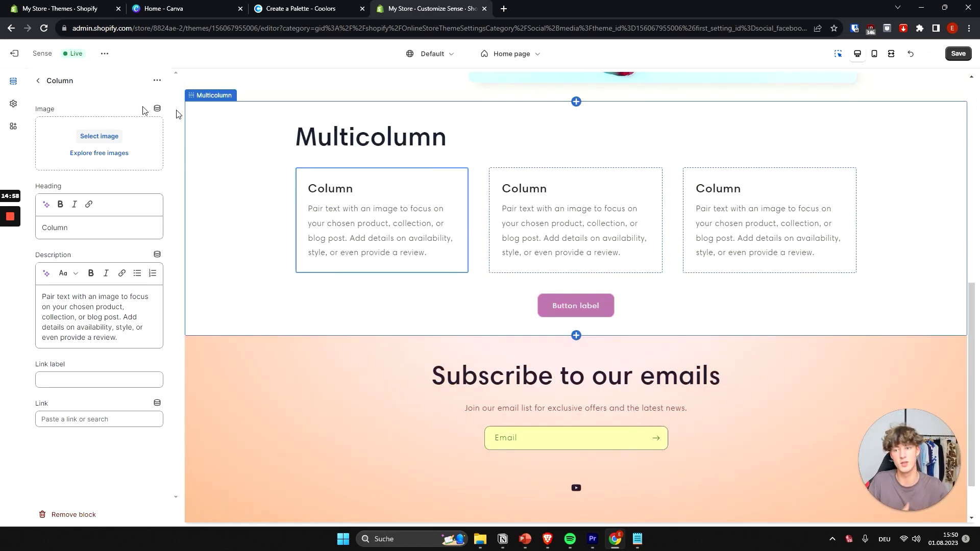
Give the first column a reviewer's first name and the description 'One of the best Portable Blenders Ive ever bought.'.
{"action": "left_click", "coordinate": [55, 85]}
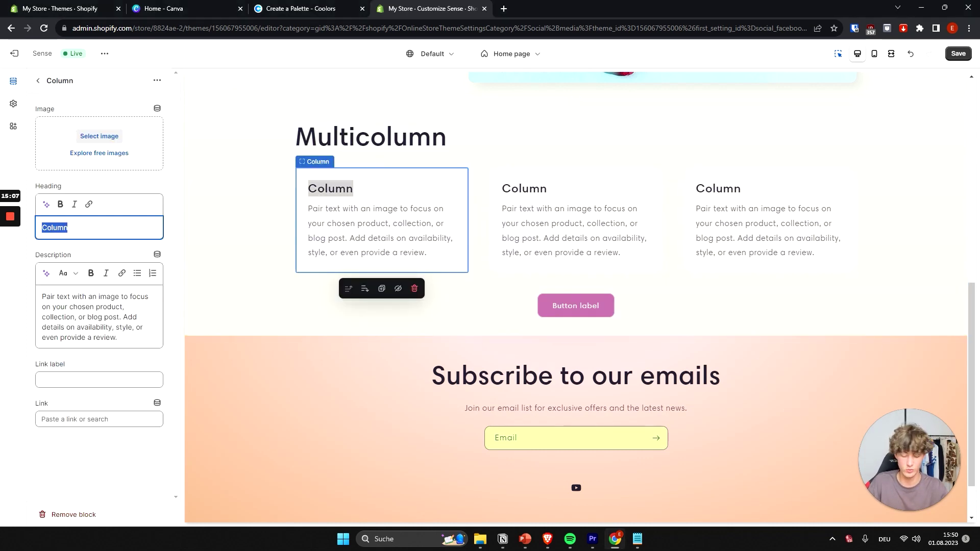
{"action": "type", "text": "John"}
{"action": "triple_click", "coordinate": [136, 334]}
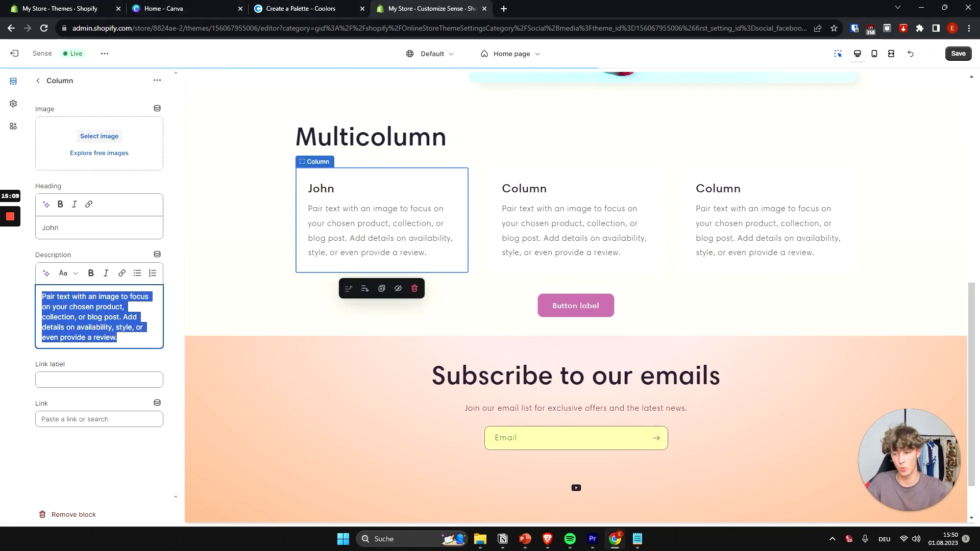
{"action": "type", "text": "One of the best P"}
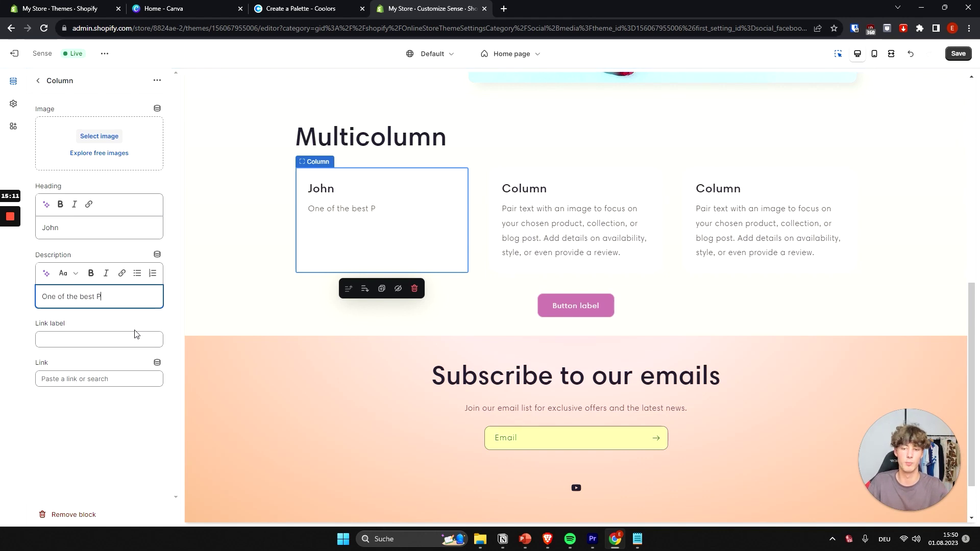
{"action": "type", "text": "ortable Blender"}
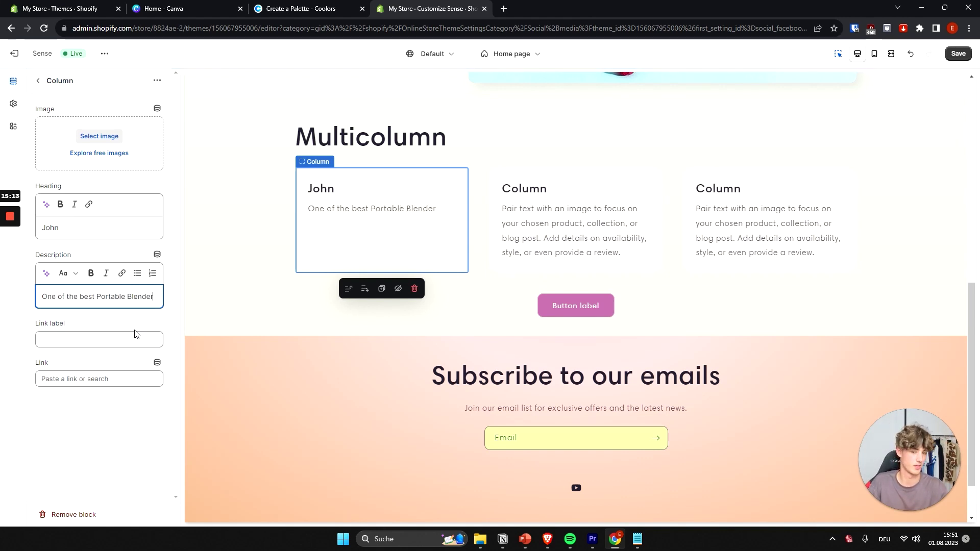
{"action": "type", "text": "s I"}
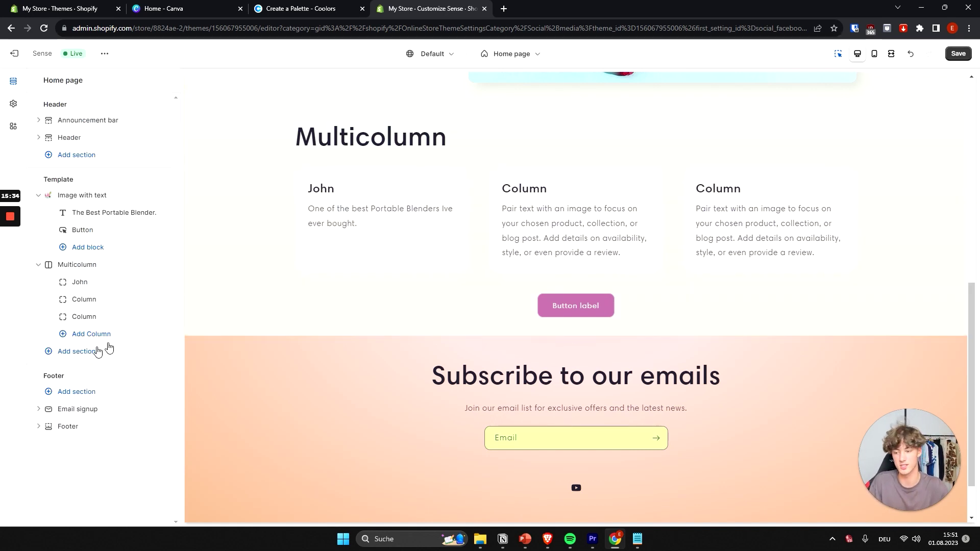
Add a Video section below the Multicolumn and delete its heading text.
{"action": "left_click", "coordinate": [102, 350]}
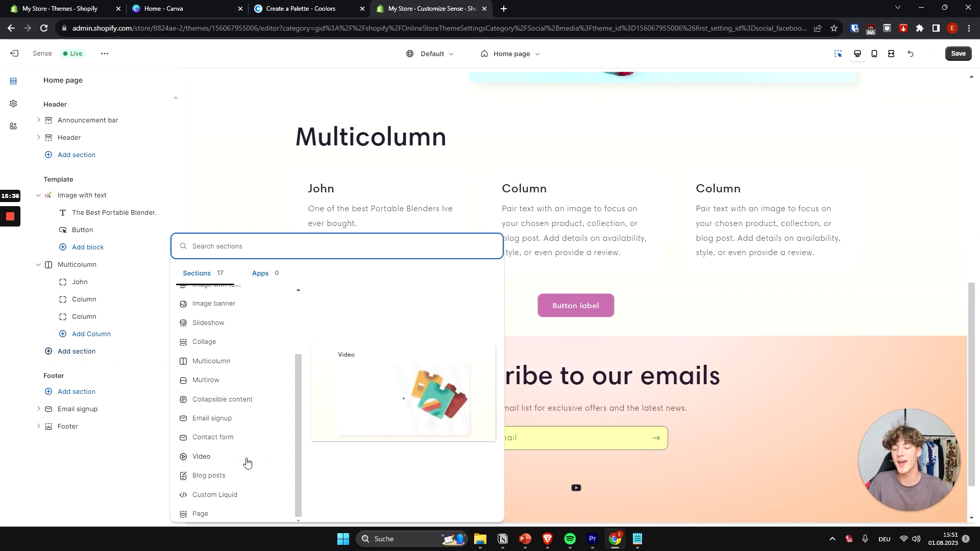
{"action": "left_click", "coordinate": [247, 459]}
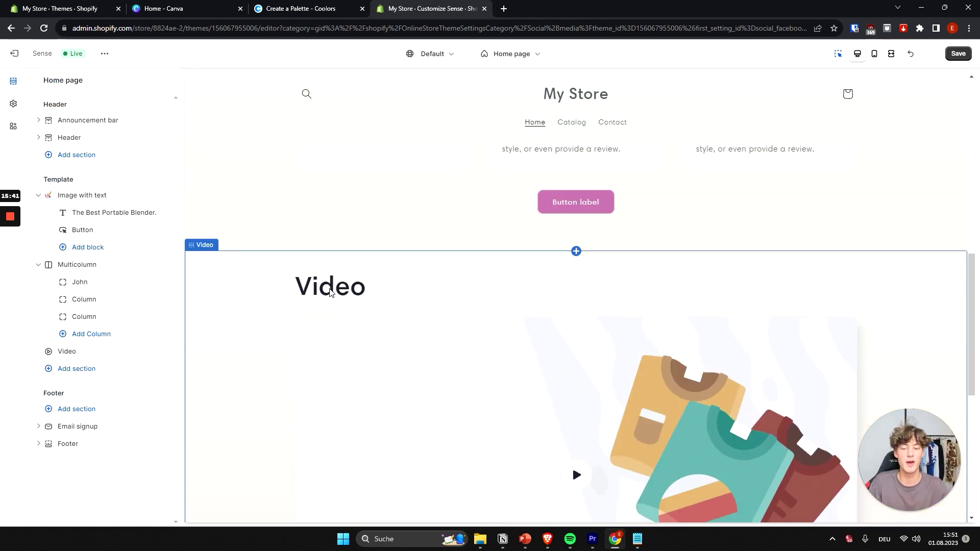
{"action": "left_click", "coordinate": [385, 278]}
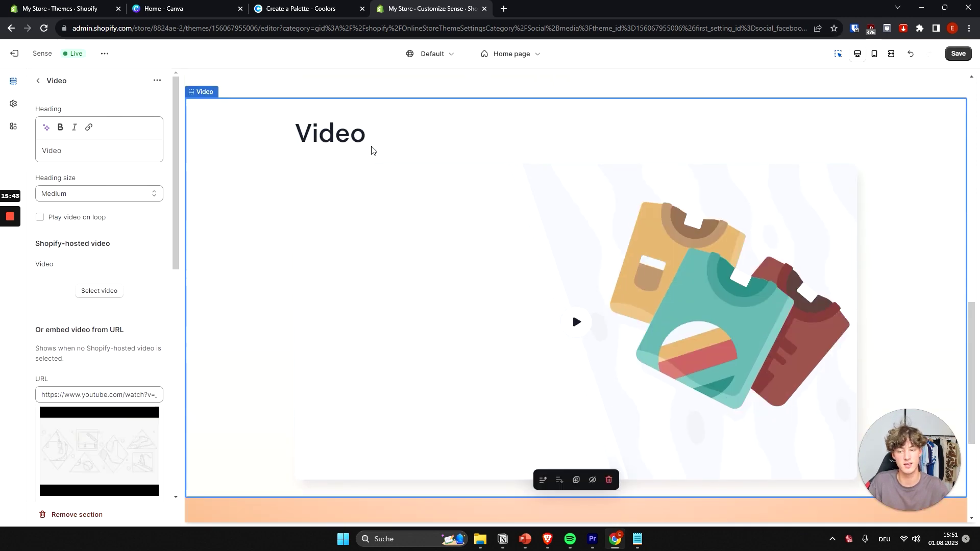
{"action": "left_click", "coordinate": [107, 151]}
{"action": "left_click_drag", "start_coordinate": [107, 151], "coordinate": [37, 153]}
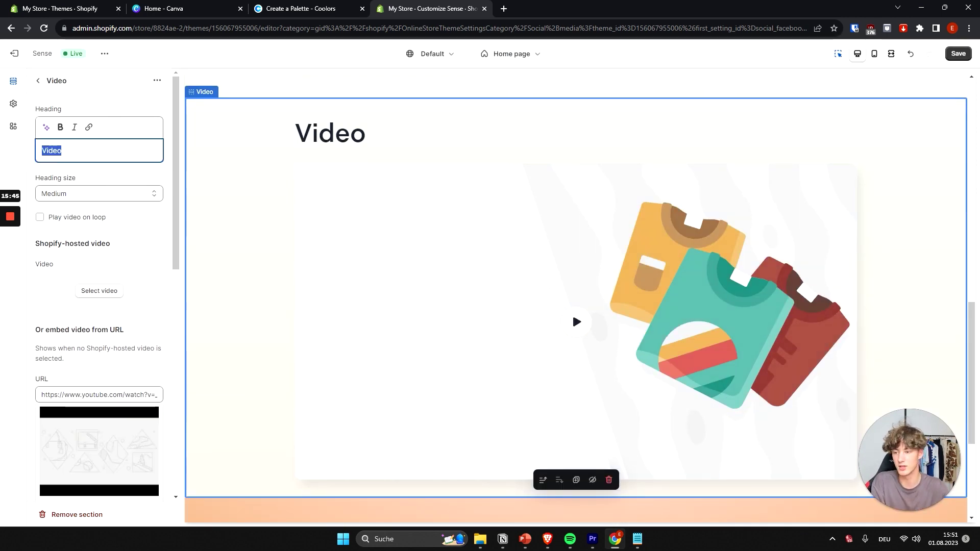
{"action": "key", "text": "BackSpace"}
{"action": "scroll", "coordinate": [339, 170], "scroll_direction": "up", "scroll_amount": 3}
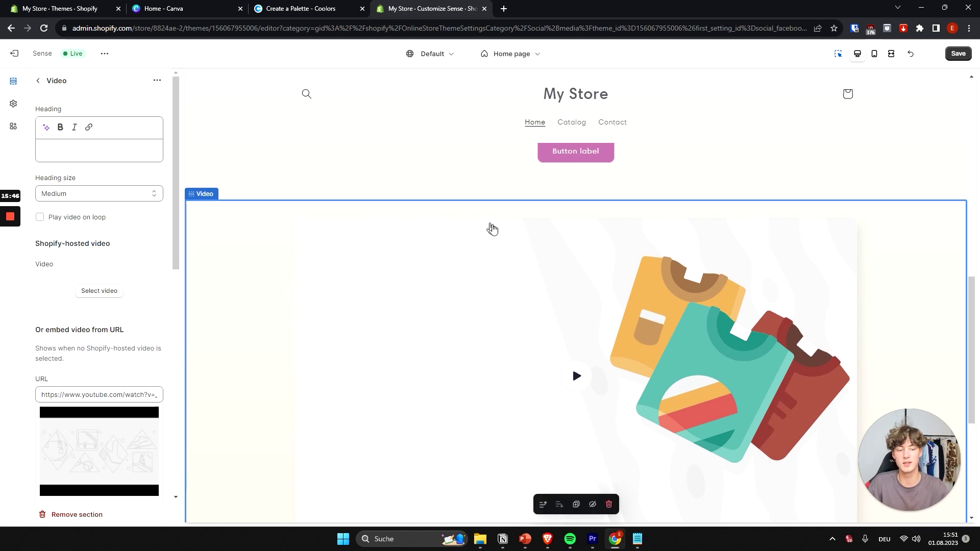
{"action": "scroll", "coordinate": [493, 230], "scroll_direction": "down", "scroll_amount": 2}
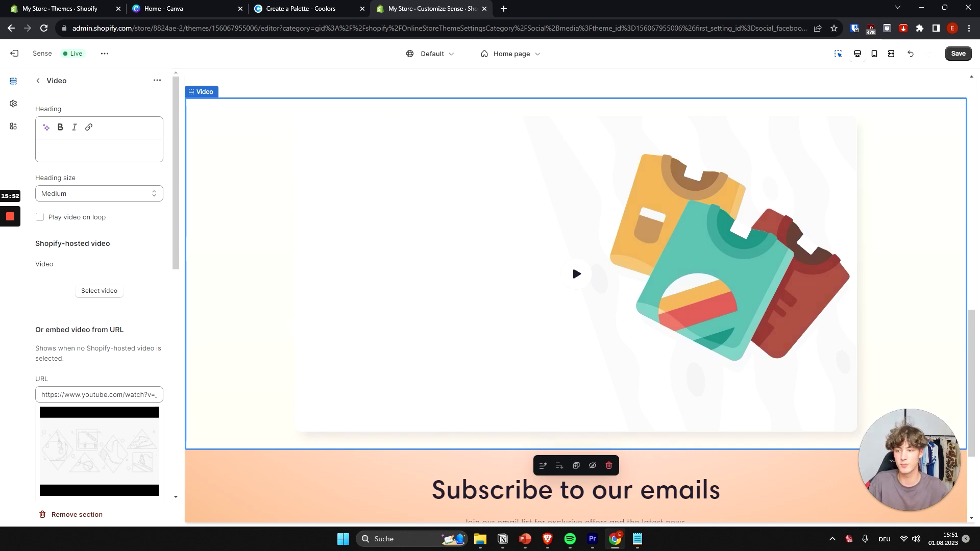
Type test text 'sdfsdf' into the Video heading, clear it again, and return to the Video settings.
{"action": "left_click", "coordinate": [120, 153]}
{"action": "type", "text": "sdfsdf"}
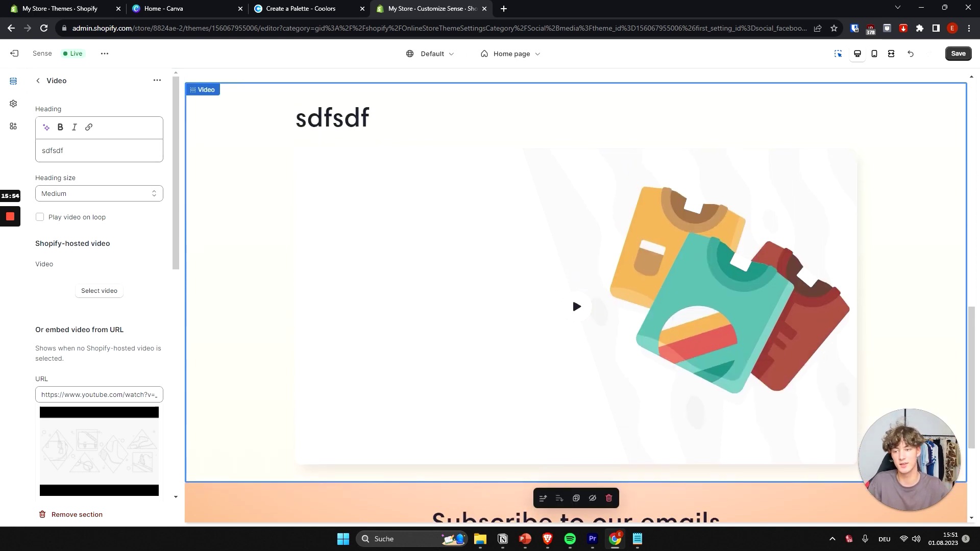
{"action": "key", "text": "ctrl+a"}
{"action": "key", "text": "BackSpace"}
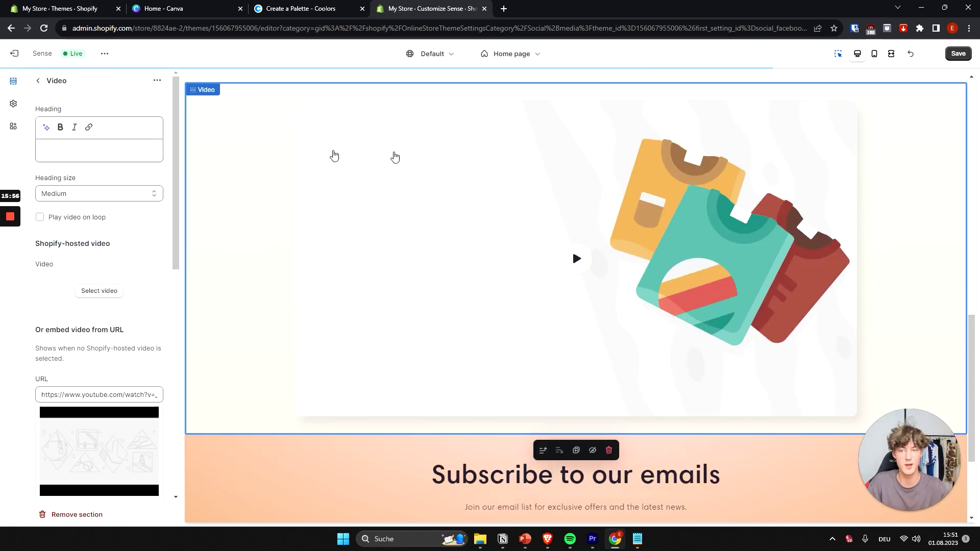
{"action": "left_click", "coordinate": [37, 80]}
{"action": "left_click", "coordinate": [76, 369]}
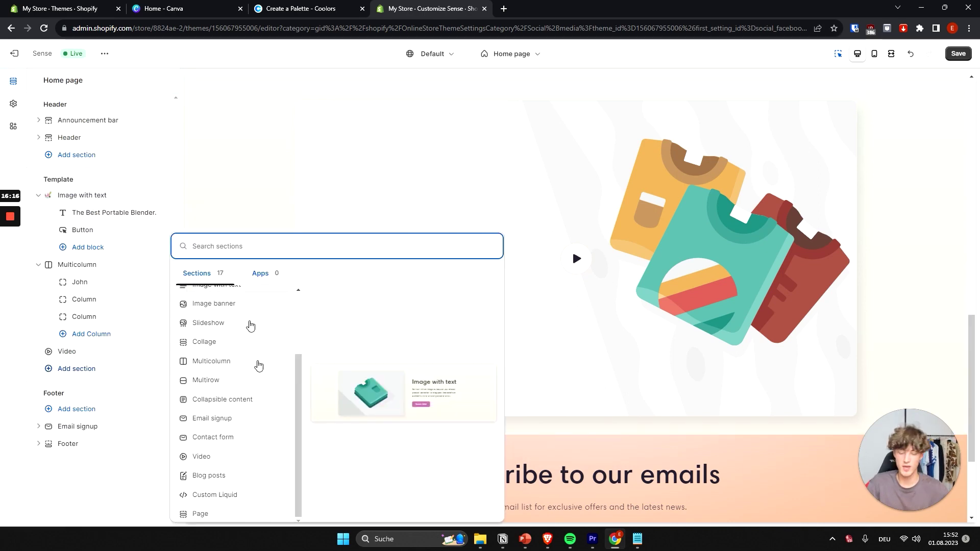
{"action": "scroll", "coordinate": [227, 375], "scroll_direction": "up", "scroll_amount": 2}
{"action": "left_click", "coordinate": [213, 192]}
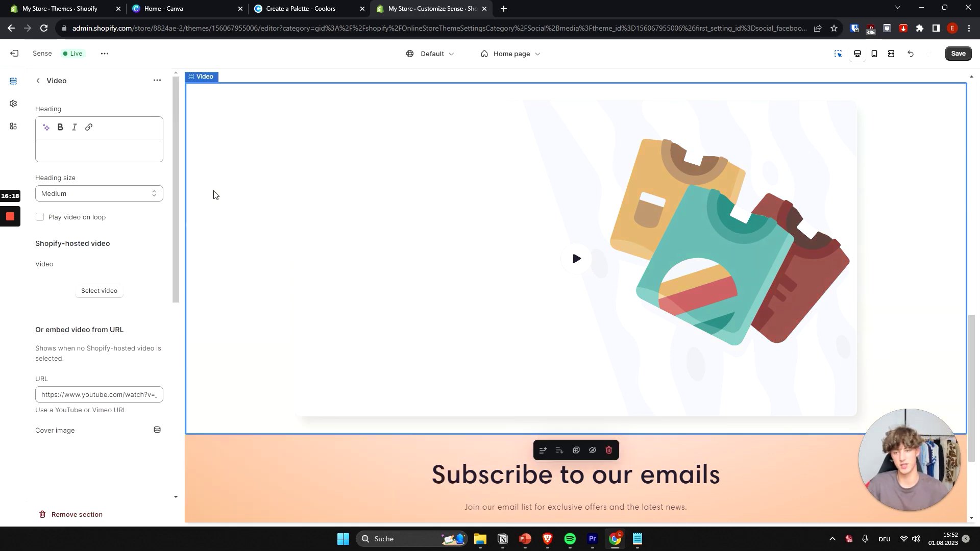
{"action": "scroll", "coordinate": [229, 256], "scroll_direction": "up", "scroll_amount": 5}
{"action": "scroll", "coordinate": [210, 156], "scroll_direction": "up", "scroll_amount": 5}
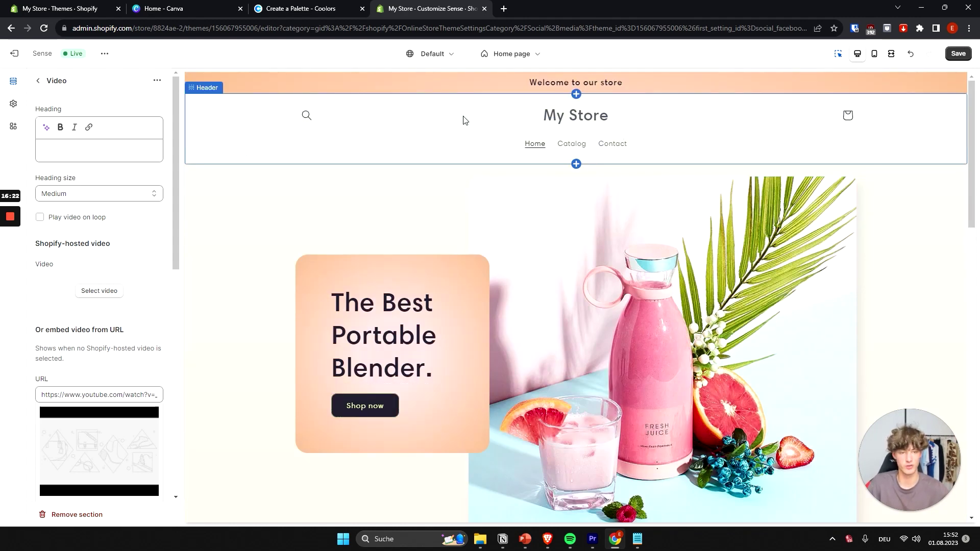
Set the header's desktop logo position to Top left and open the Main menu in admin.
{"action": "left_click", "coordinate": [707, 136]}
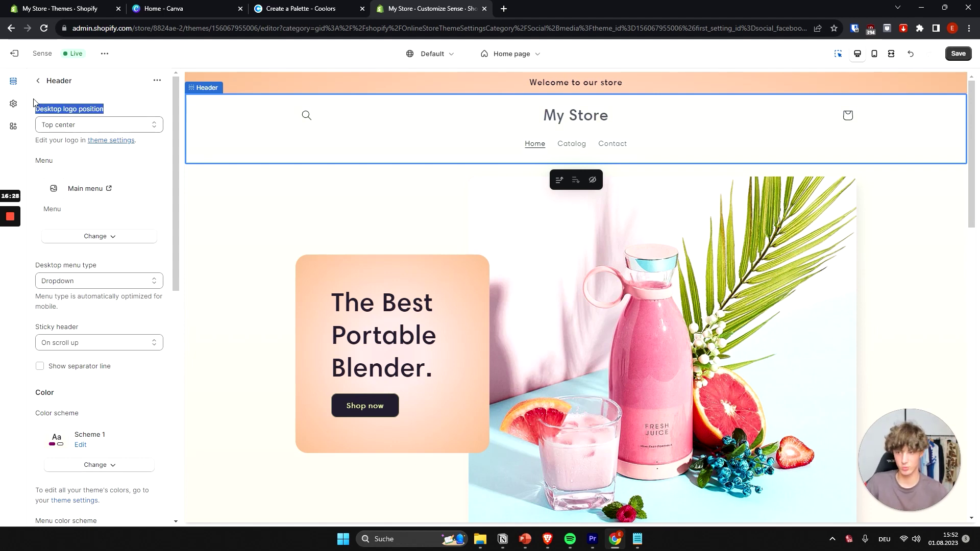
{"action": "left_click", "coordinate": [89, 119]}
{"action": "left_click", "coordinate": [96, 123]}
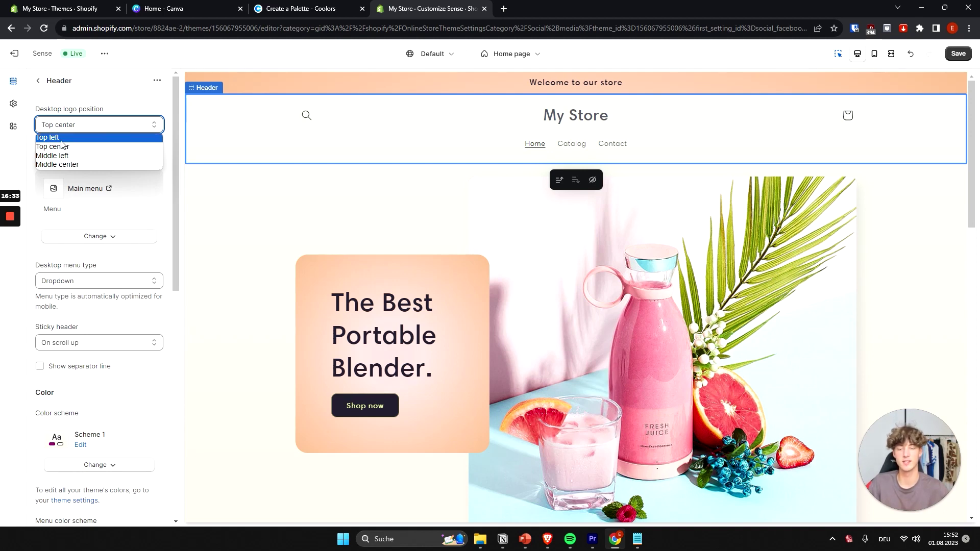
{"action": "left_click", "coordinate": [92, 137]}
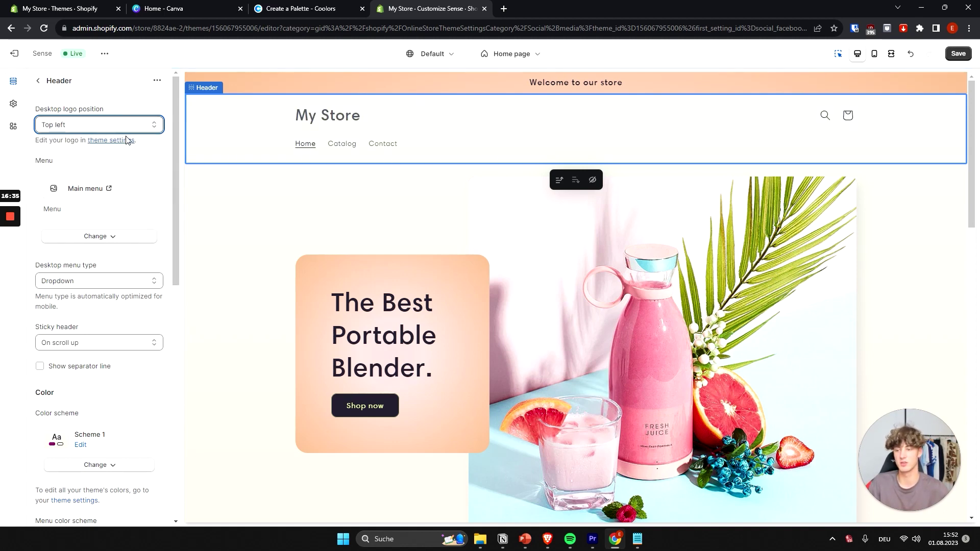
{"action": "left_click", "coordinate": [40, 161]}
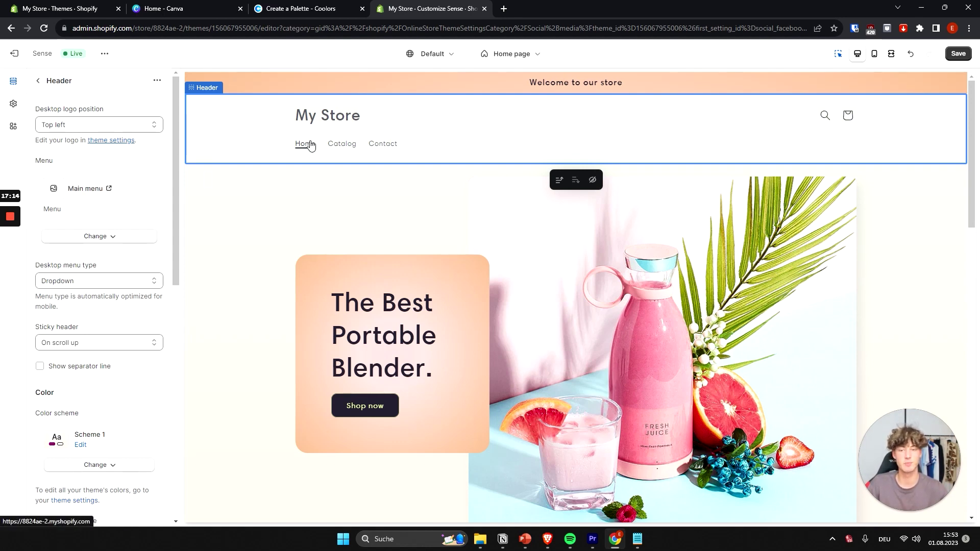
{"action": "left_click", "coordinate": [110, 192]}
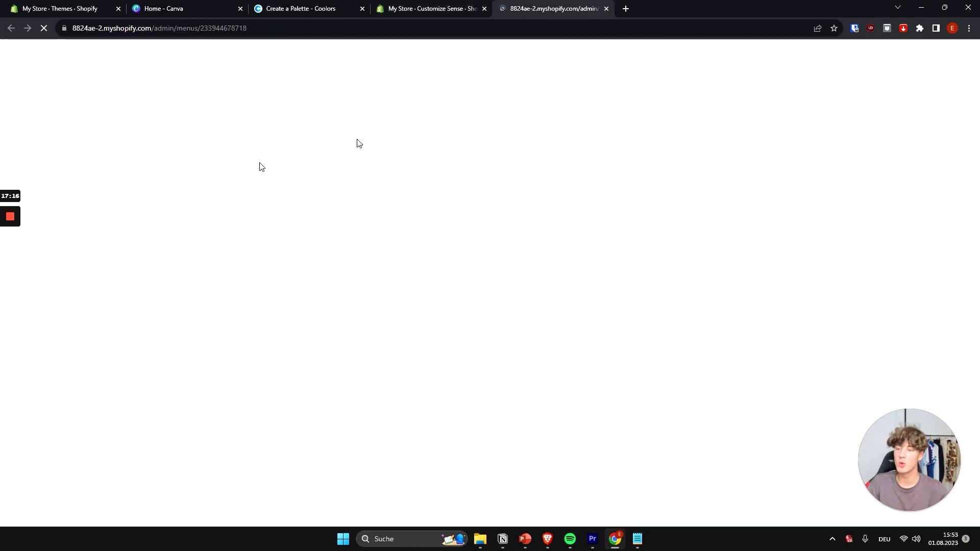
Open the main menu's Catalog item for editing on the admin Navigation page.
{"action": "left_click", "coordinate": [459, 8]}
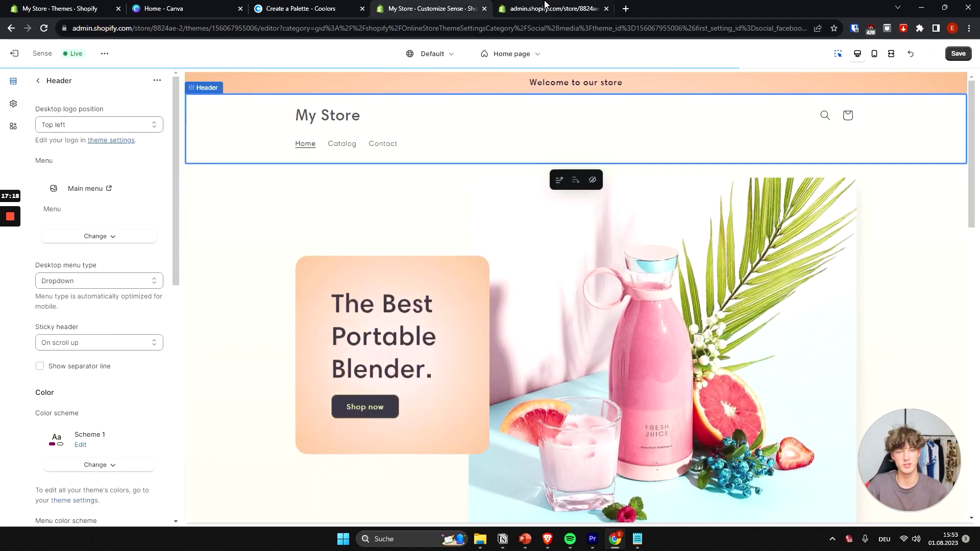
{"action": "left_click", "coordinate": [109, 191]}
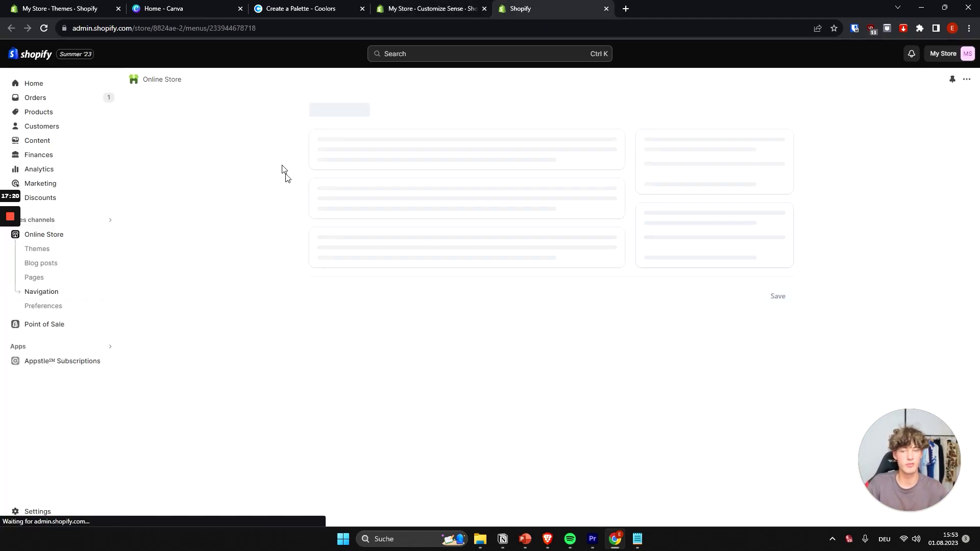
{"action": "left_click", "coordinate": [577, 266]}
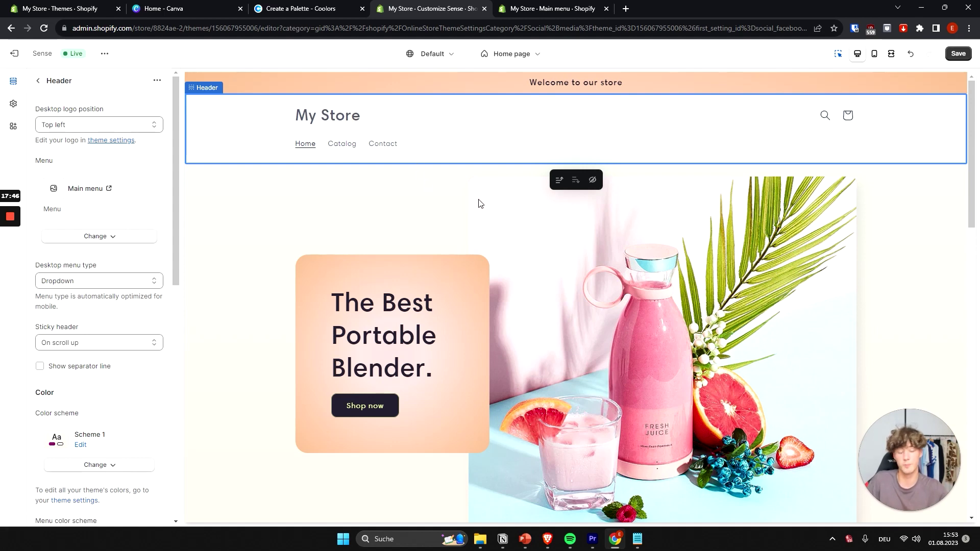
{"action": "left_click", "coordinate": [552, 9]}
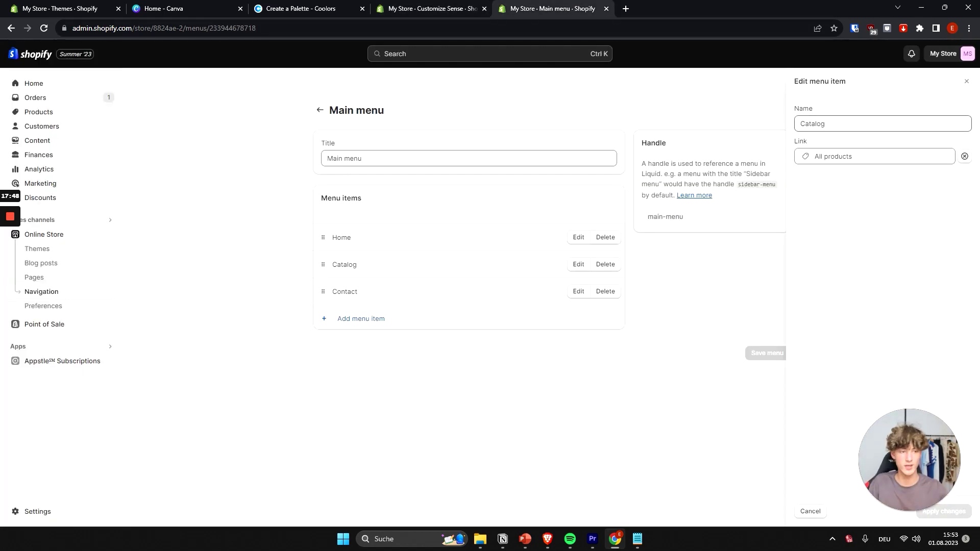
Rename the Catalog item to 'Fresh Juice Blender', link it to that product, and apply.
{"action": "left_click_drag", "start_coordinate": [829, 124], "coordinate": [786, 123]}
{"action": "type", "text": "Fresh H"}
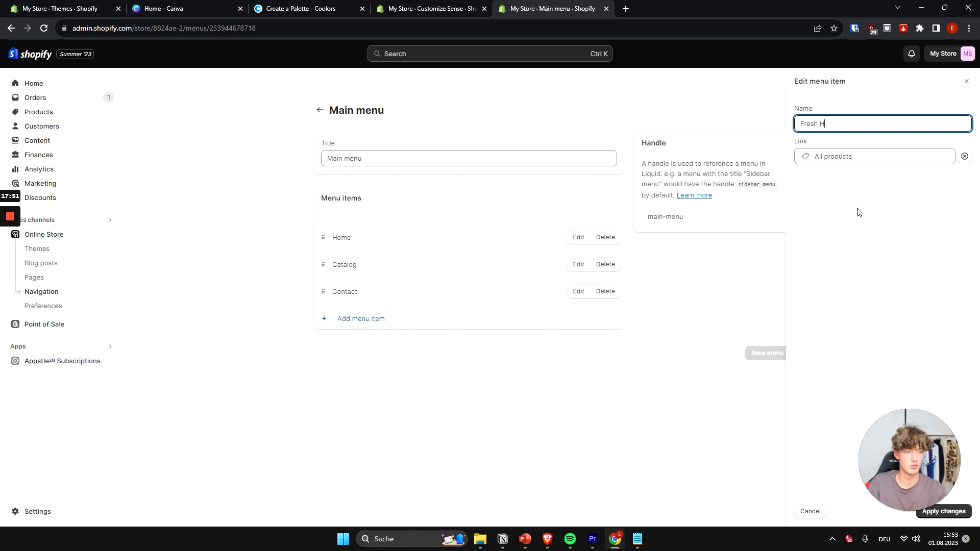
{"action": "key", "text": "BackSpace"}
{"action": "type", "text": "Juice B"}
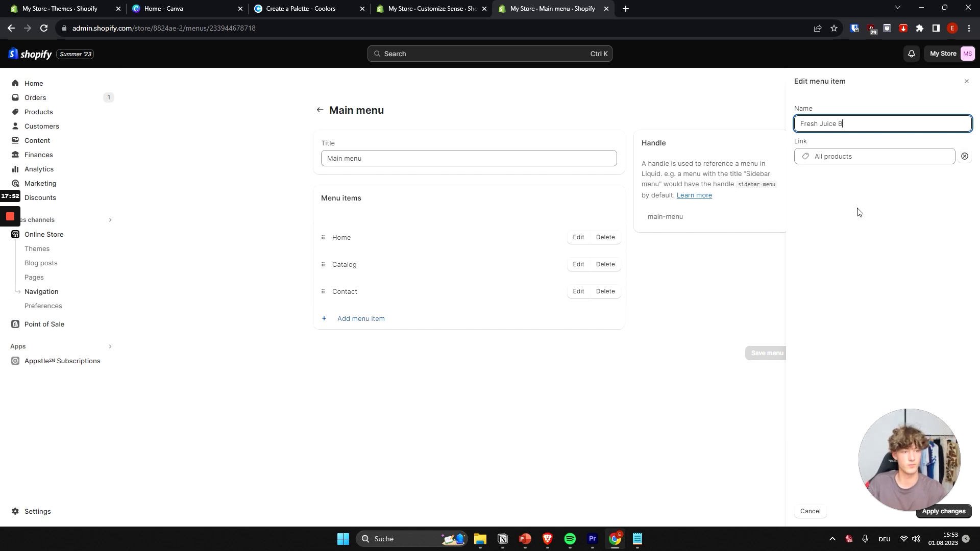
{"action": "type", "text": "lender"}
{"action": "left_click", "coordinate": [872, 158]}
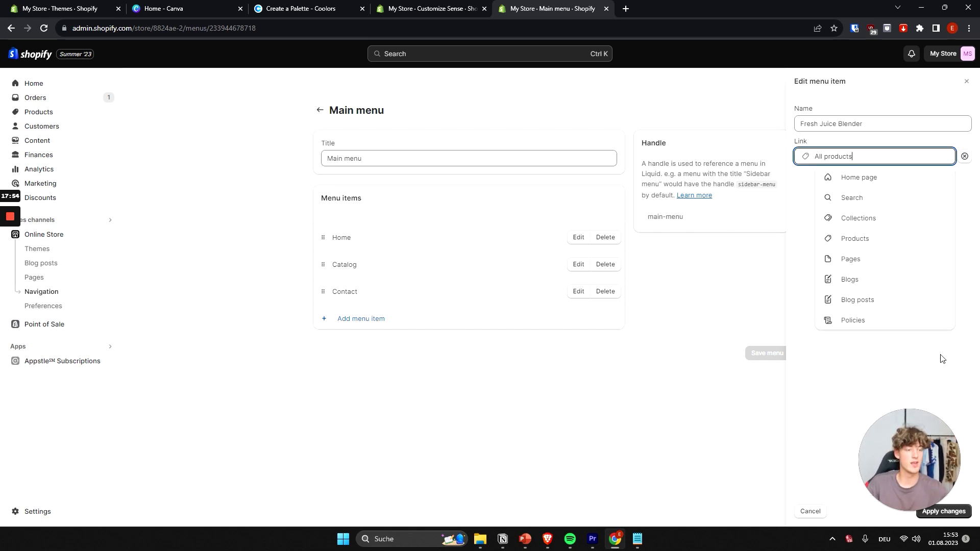
{"action": "left_click", "coordinate": [864, 238]}
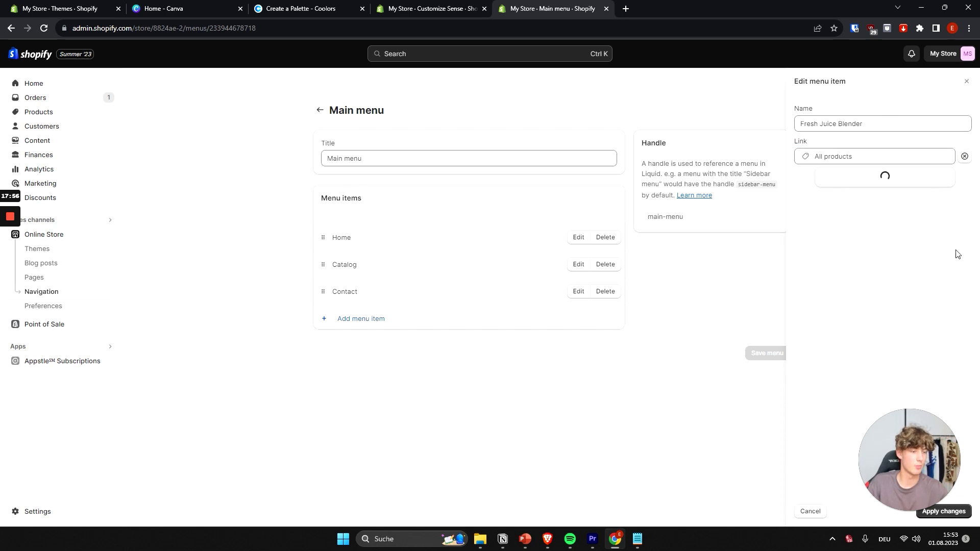
{"action": "left_click", "coordinate": [891, 229]}
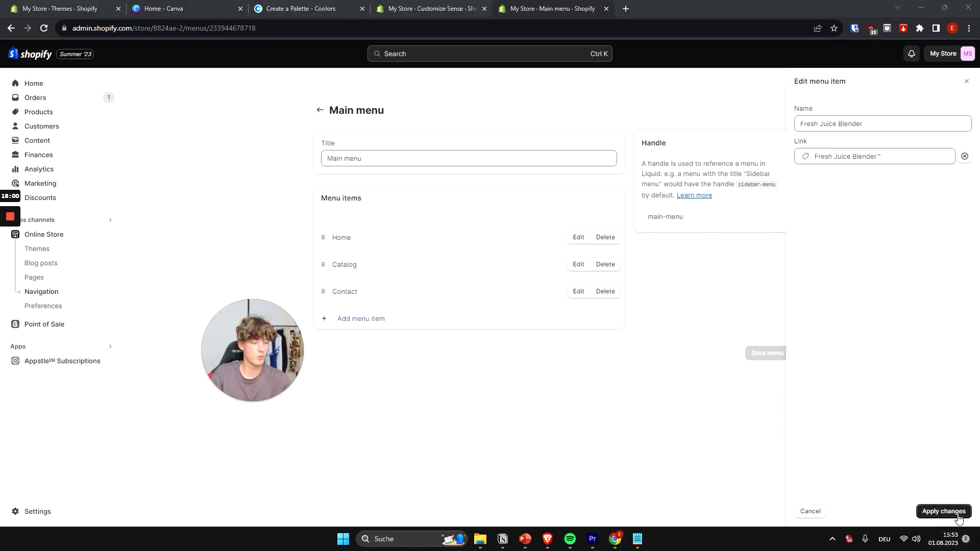
{"action": "left_click", "coordinate": [943, 512]}
Save the main menu, then start choosing a page link for an FAQ item.
{"action": "left_click", "coordinate": [764, 357]}
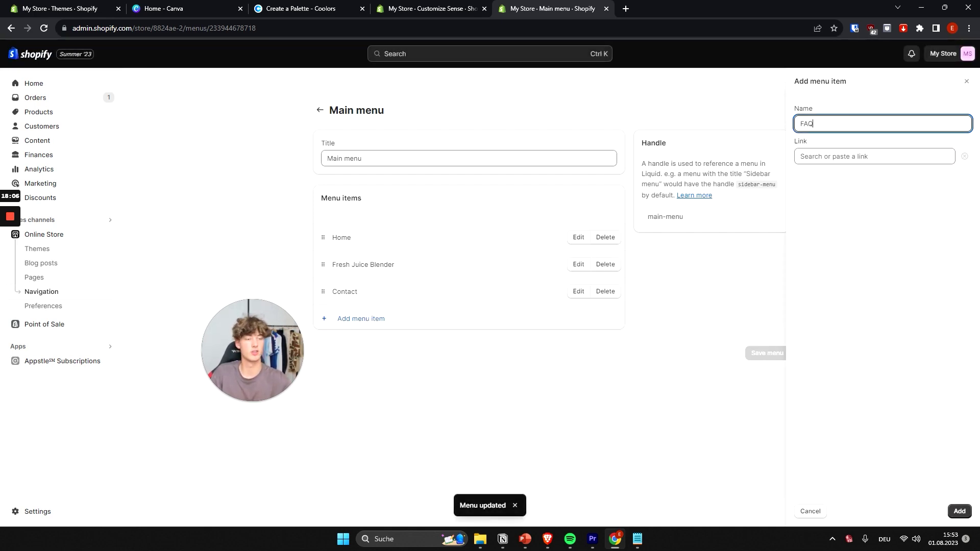
{"action": "key", "text": "Tab"}
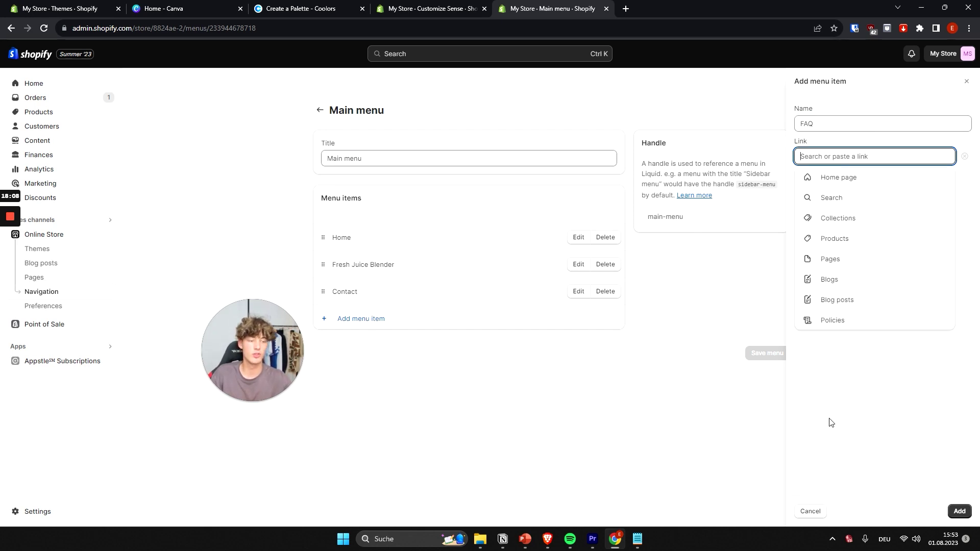
{"action": "left_click", "coordinate": [862, 260]}
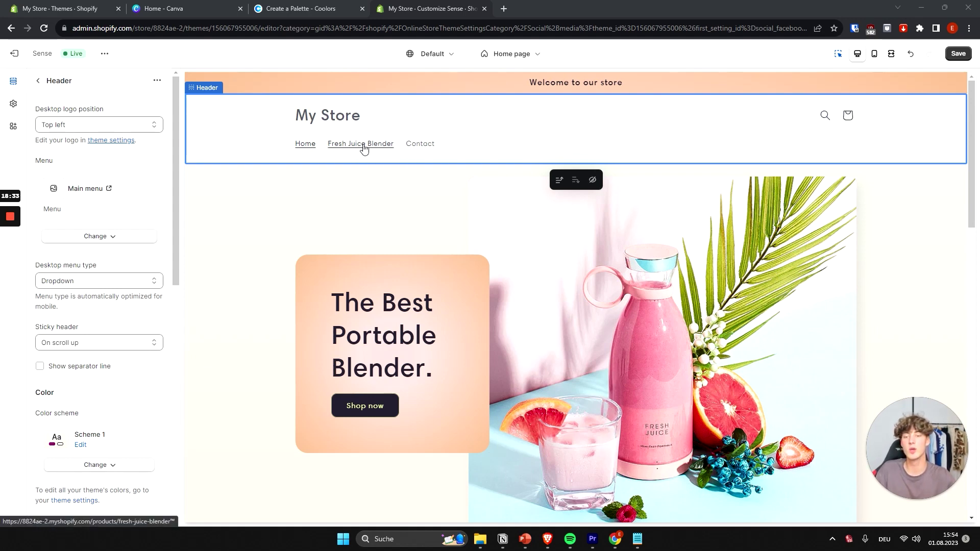
Return the preview to the home page and show the Sense Theme settings categories.
{"action": "left_click", "coordinate": [364, 145]}
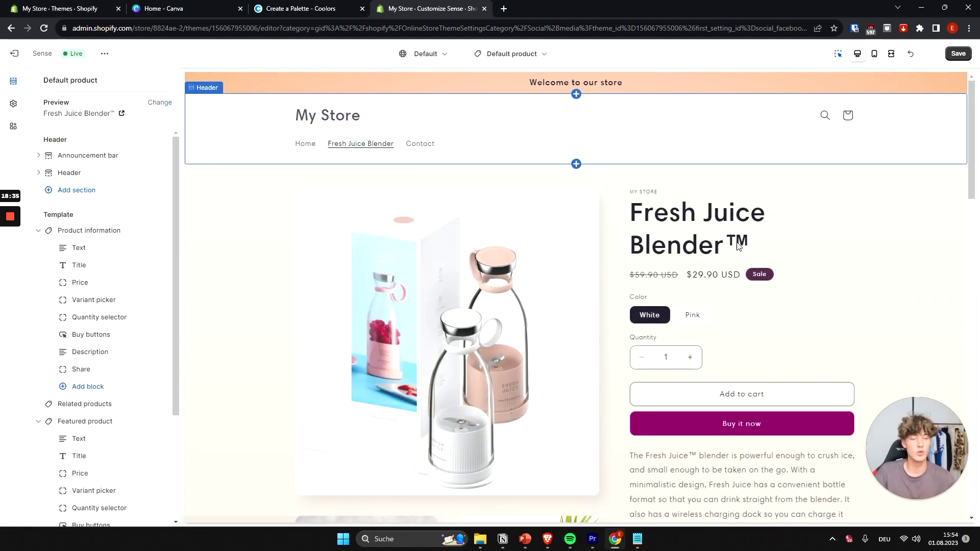
{"action": "left_click", "coordinate": [312, 123]}
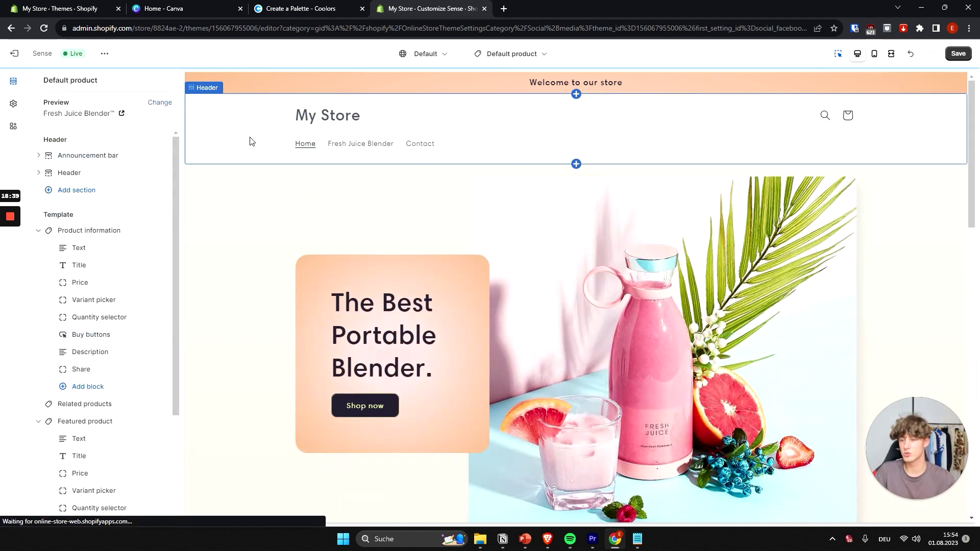
{"action": "left_click", "coordinate": [353, 118]}
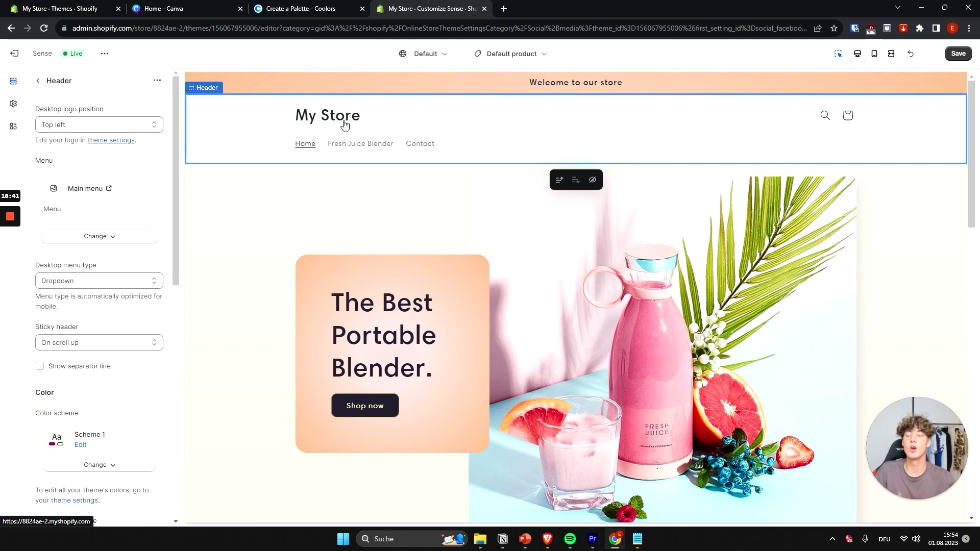
{"action": "left_click", "coordinate": [14, 106]}
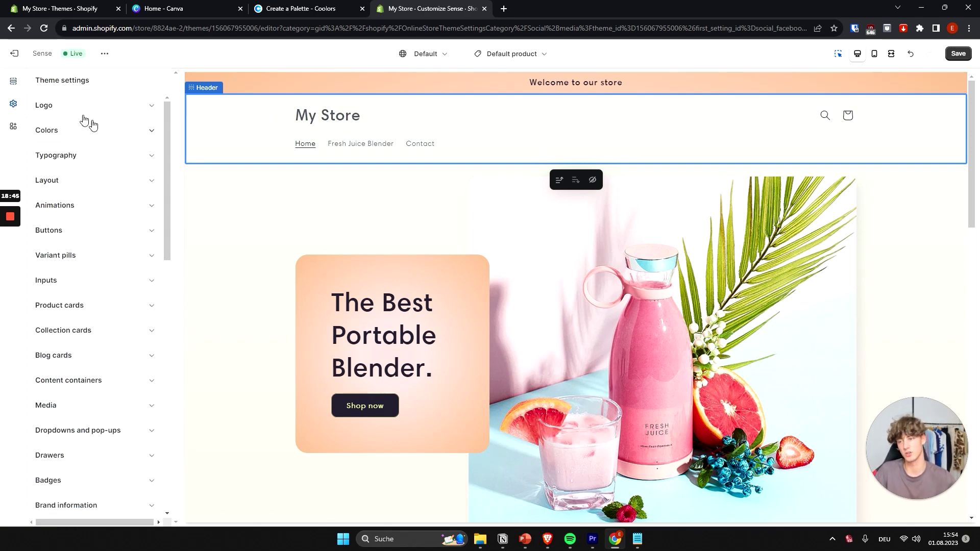
Open the Logo image picker in Theme settings, then bring the Canva tab into view.
{"action": "left_click", "coordinate": [126, 107]}
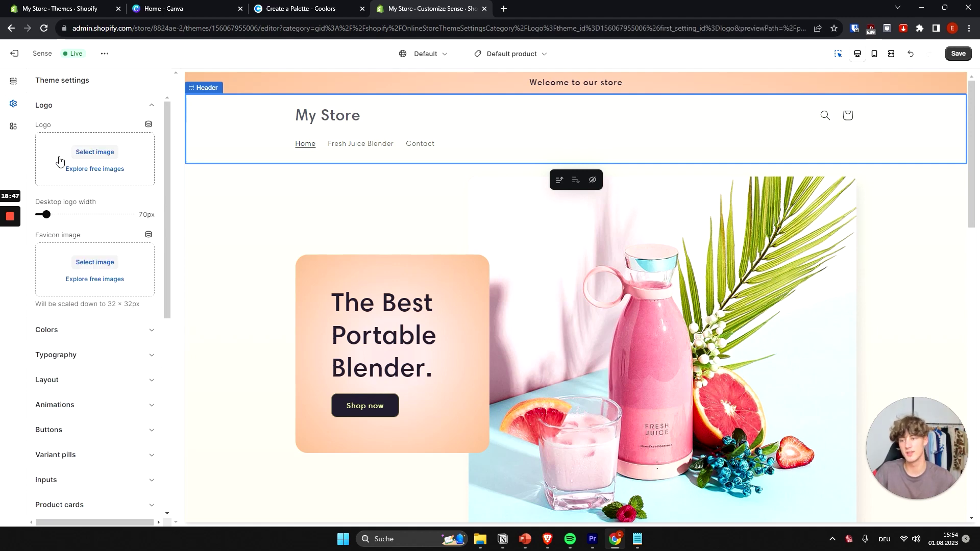
{"action": "left_click", "coordinate": [104, 148]}
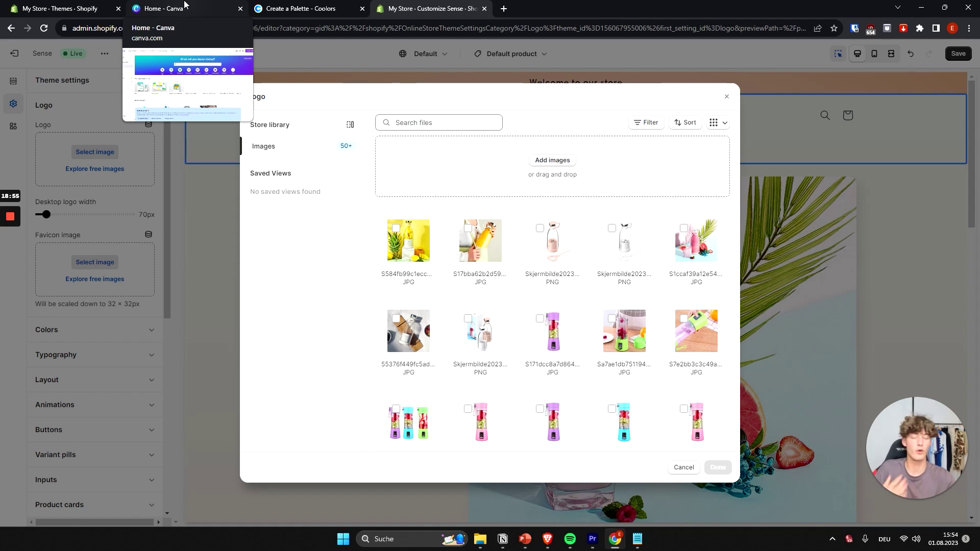
{"action": "left_click_drag", "start_coordinate": [185, 4], "coordinate": [399, 4]}
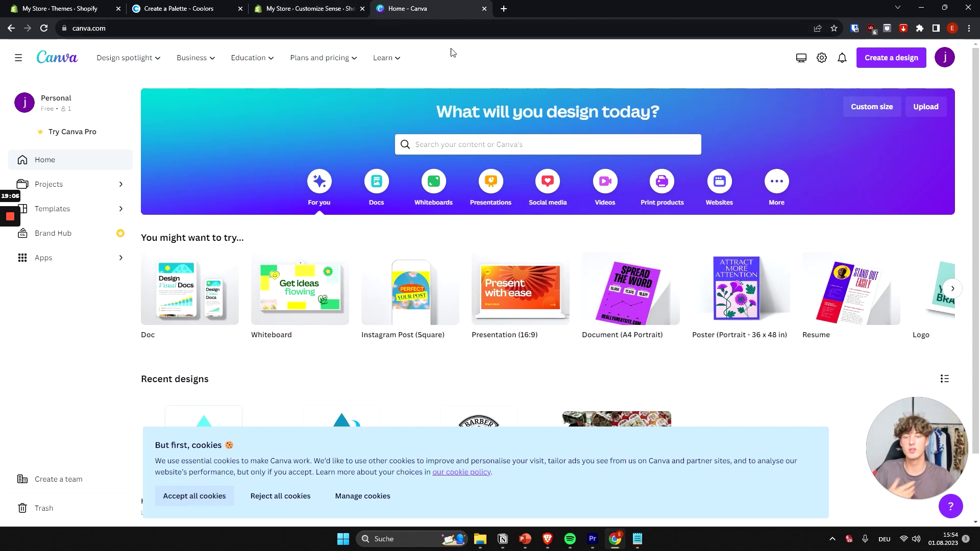
Search Canva templates for 'blender logo'.
{"action": "left_click", "coordinate": [547, 144]}
{"action": "type", "text": "b"}
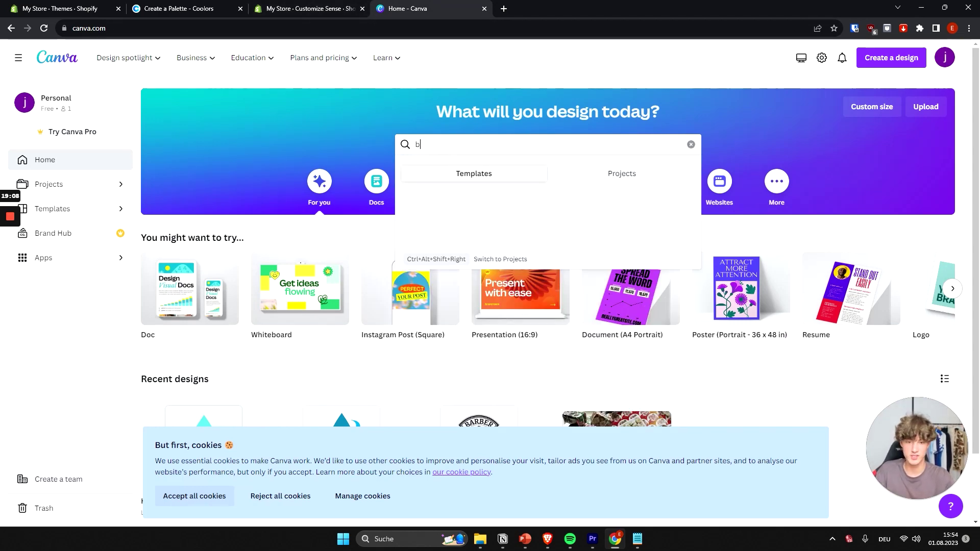
{"action": "type", "text": "lender logo"}
{"action": "key", "text": "Return"}
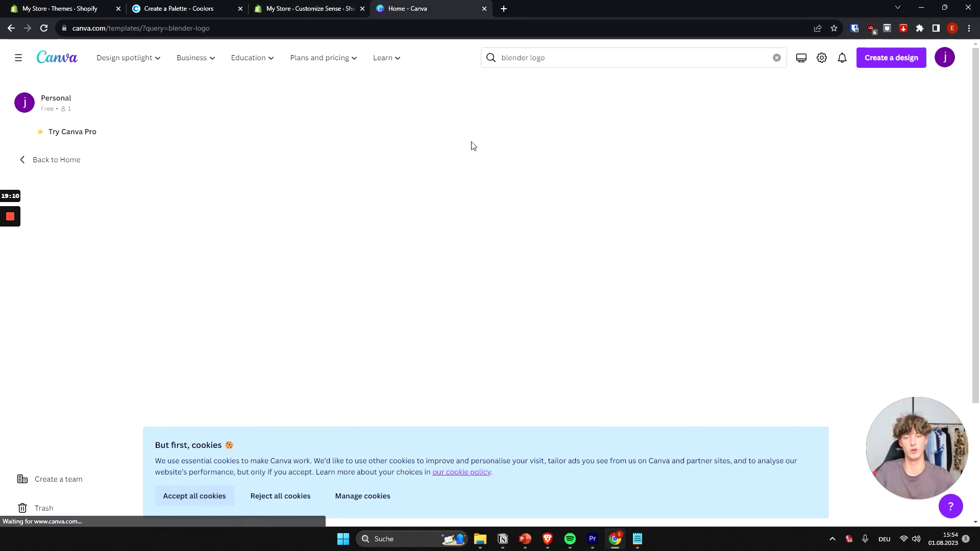
Open the Black and White Simple Name logo template in the Canva editor.
{"action": "left_click", "coordinate": [313, 8]}
{"action": "left_click", "coordinate": [416, 7]}
{"action": "scroll", "coordinate": [491, 157], "scroll_direction": "down", "scroll_amount": 2}
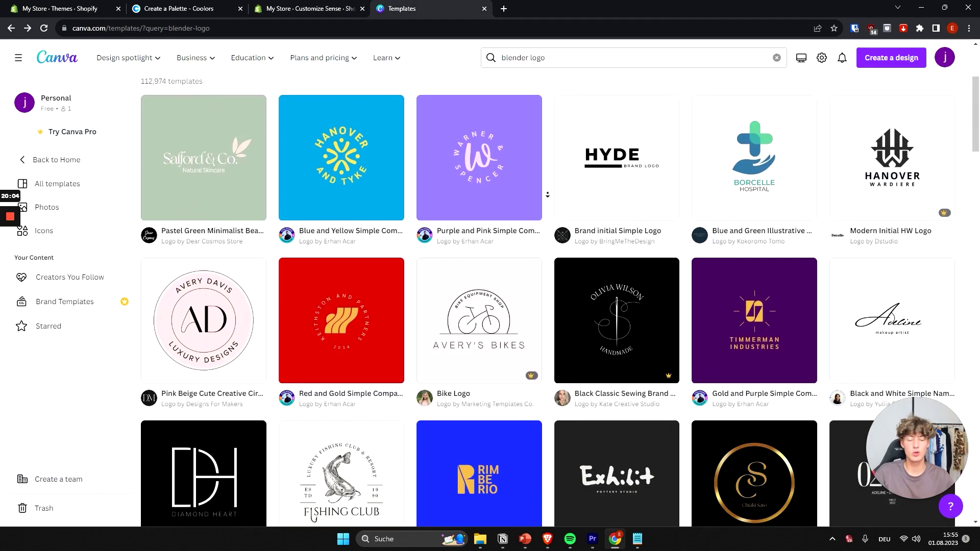
{"action": "scroll", "coordinate": [547, 195], "scroll_direction": "down", "scroll_amount": 5}
{"action": "scroll", "coordinate": [547, 195], "scroll_direction": "down", "scroll_amount": 5}
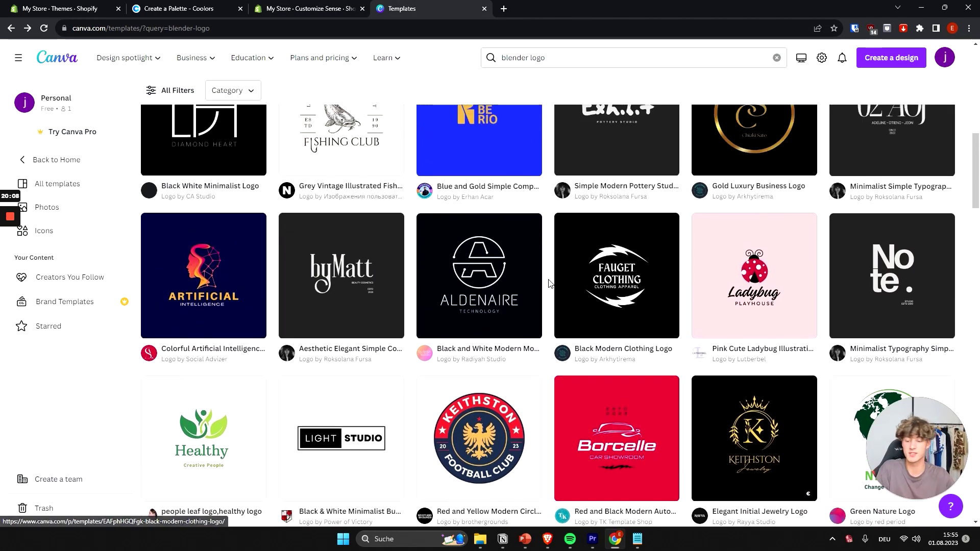
{"action": "scroll", "coordinate": [548, 335], "scroll_direction": "up", "scroll_amount": 10}
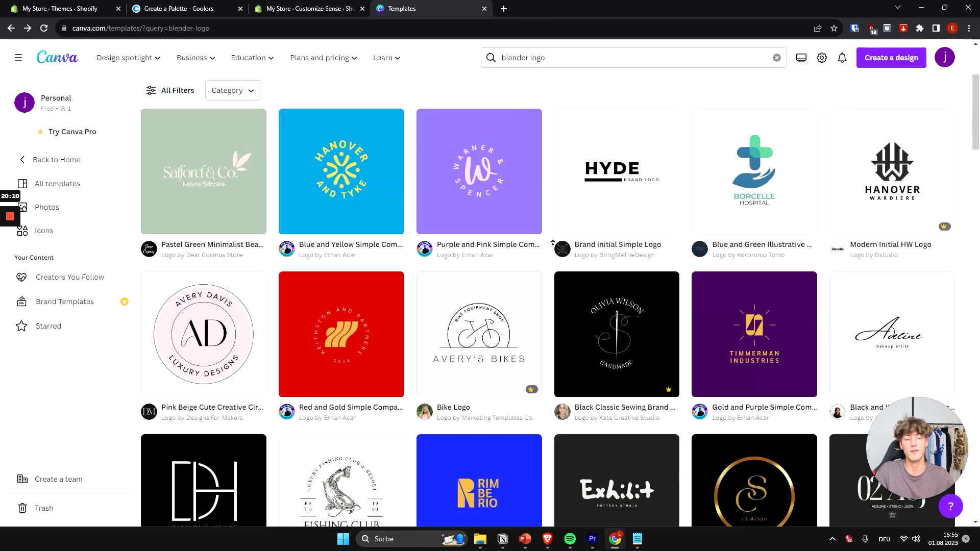
{"action": "scroll", "coordinate": [530, 277], "scroll_direction": "down", "scroll_amount": 6}
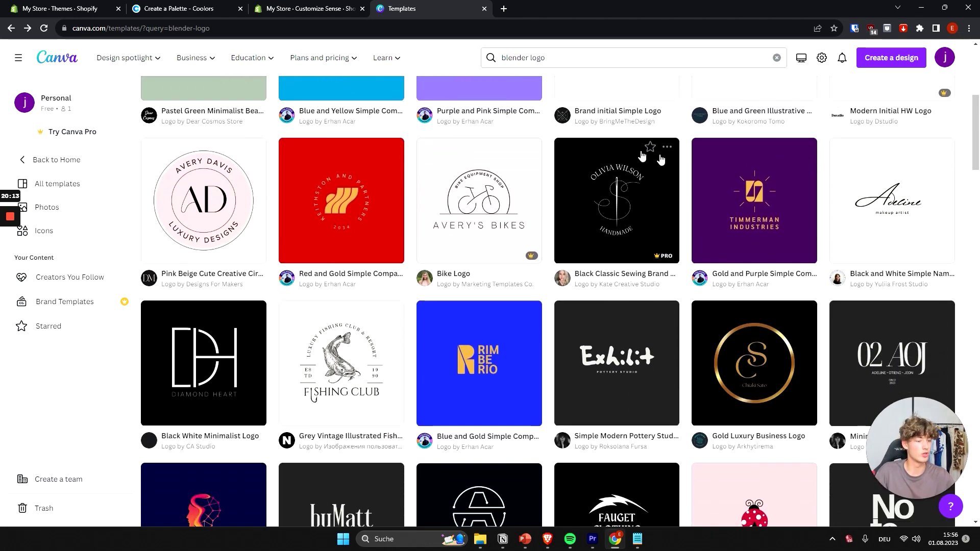
{"action": "left_click", "coordinate": [917, 232]}
{"action": "left_click", "coordinate": [682, 162]}
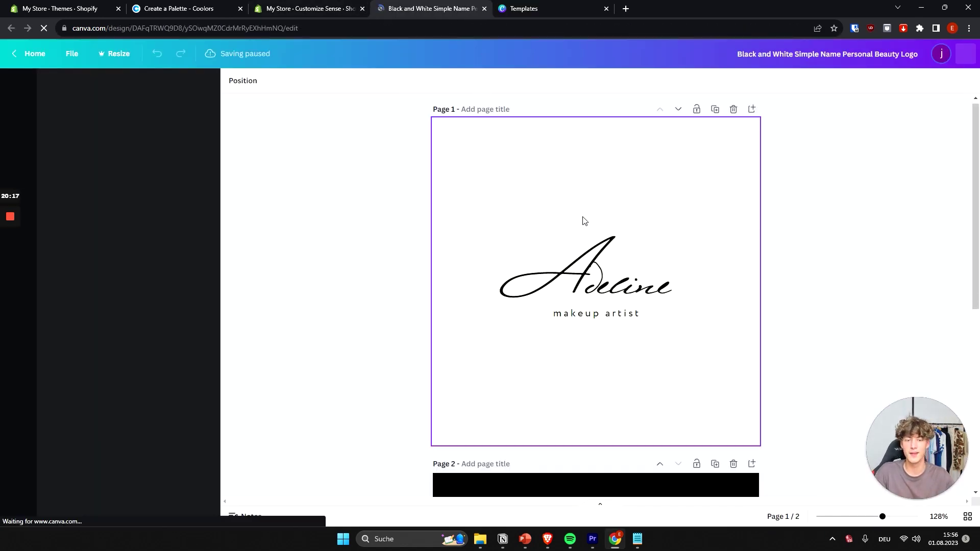
Change the script name text to 'Fresh Juice', widening and centring it on one line.
{"action": "left_click", "coordinate": [607, 282]}
{"action": "double_click", "coordinate": [607, 282]}
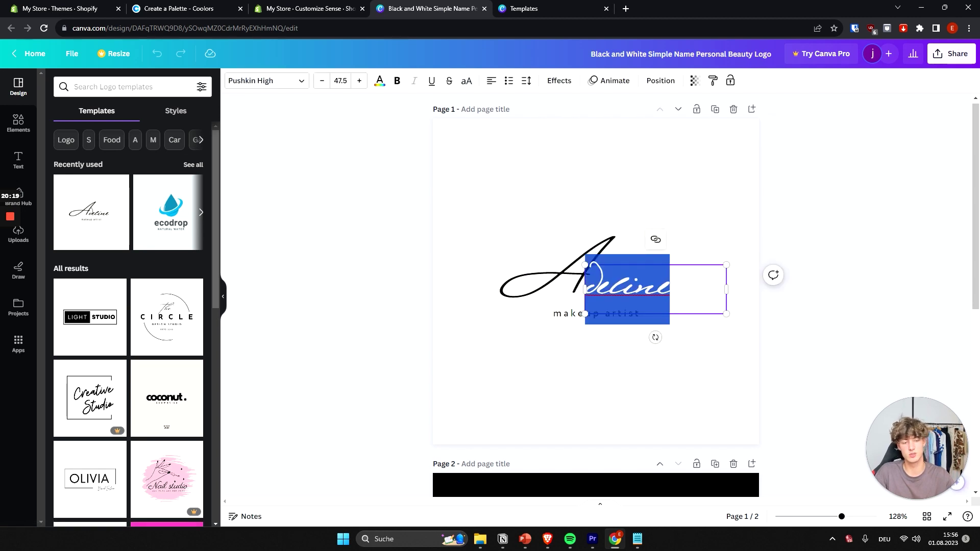
{"action": "type", "text": "xres"}
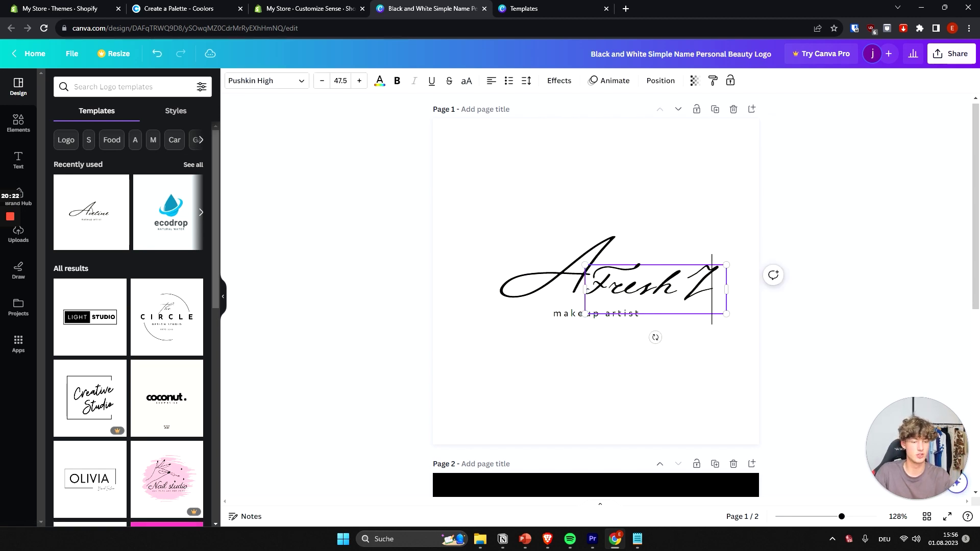
{"action": "type", "text": "h Ziu"}
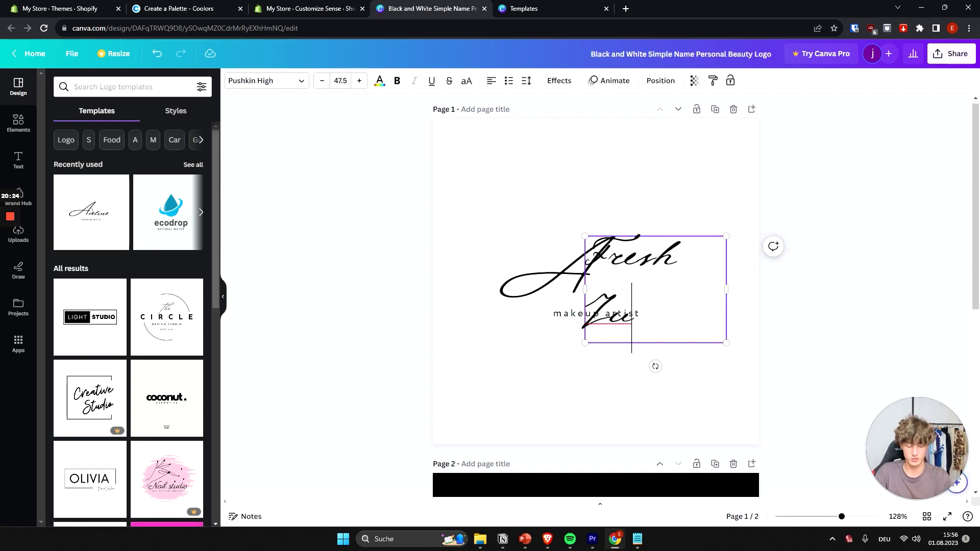
{"action": "type", "text": "ice"}
{"action": "left_click_drag", "start_coordinate": [572, 287], "coordinate": [487, 286]}
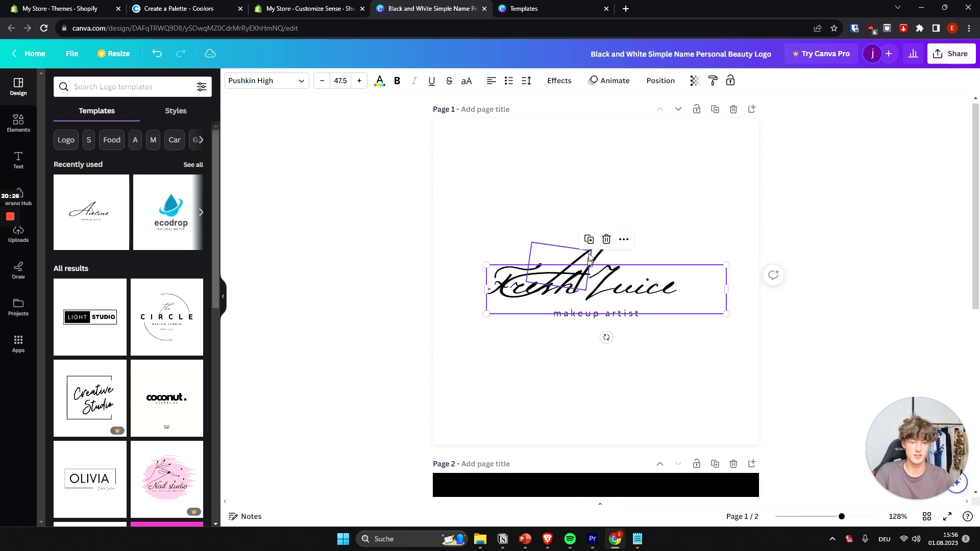
{"action": "left_click_drag", "start_coordinate": [596, 279], "coordinate": [625, 278]}
Replace the makeup artist tagline with 'portable blender'.
{"action": "left_click", "coordinate": [597, 313]}
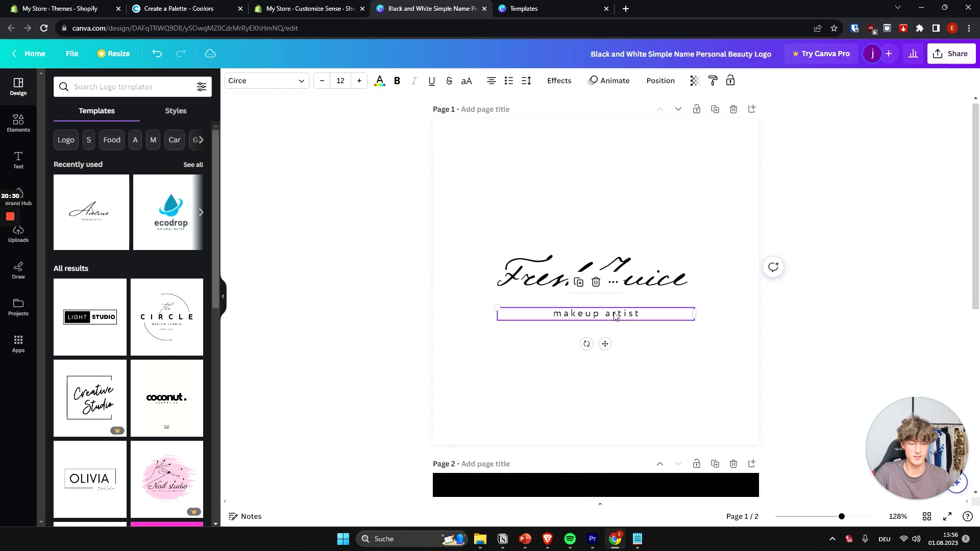
{"action": "left_click", "coordinate": [597, 313]}
{"action": "type", "text": "portable blender"}
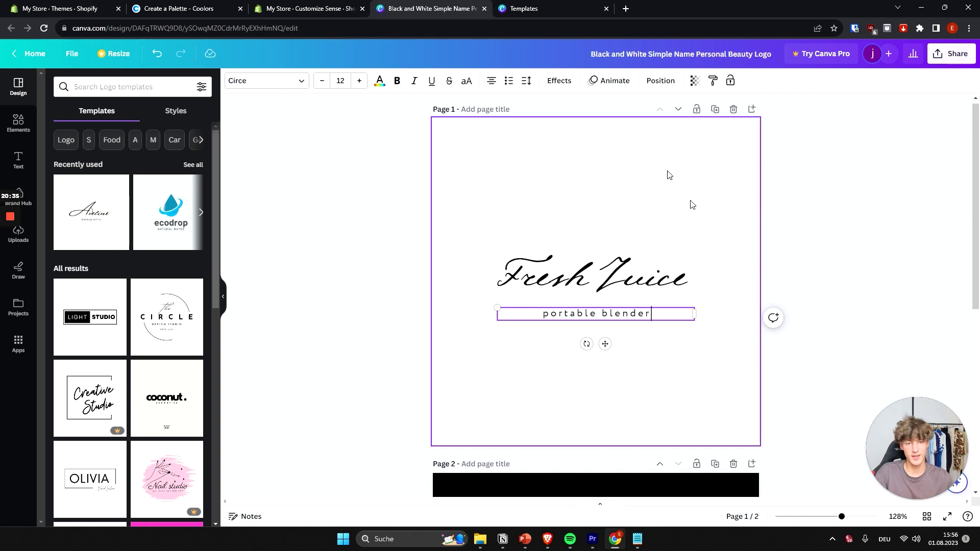
{"action": "left_click", "coordinate": [661, 163]}
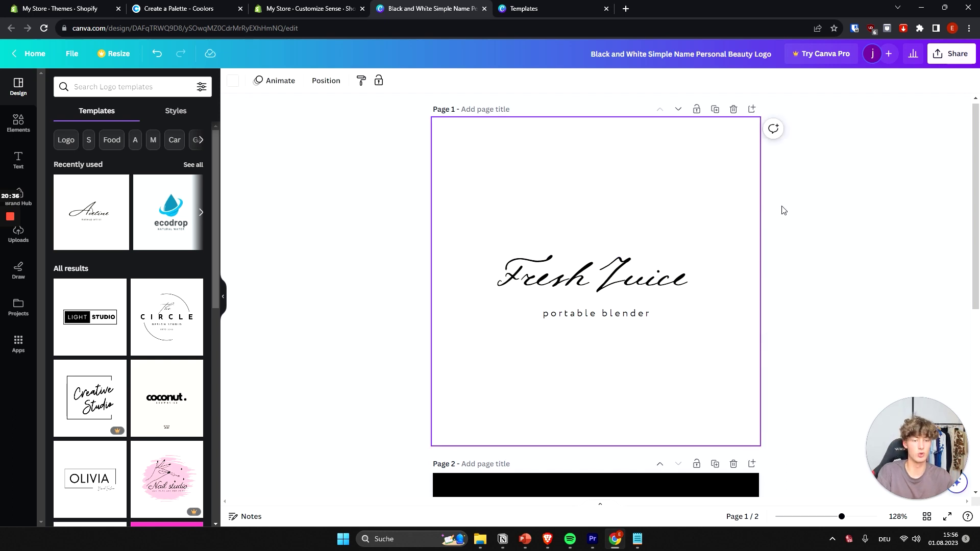
{"action": "left_click", "coordinate": [837, 230]}
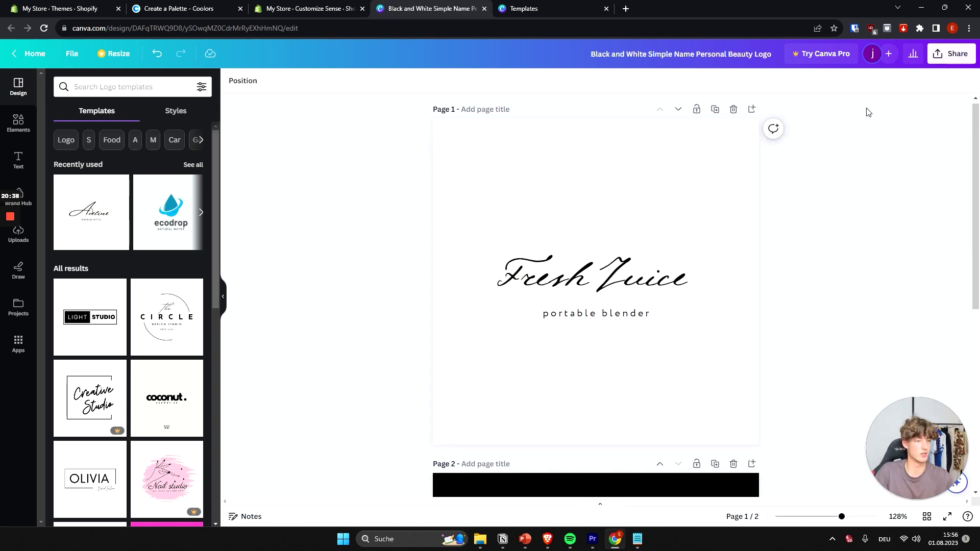
Download the logo design as a PNG file.
{"action": "left_click", "coordinate": [941, 55]}
{"action": "left_click", "coordinate": [796, 311]}
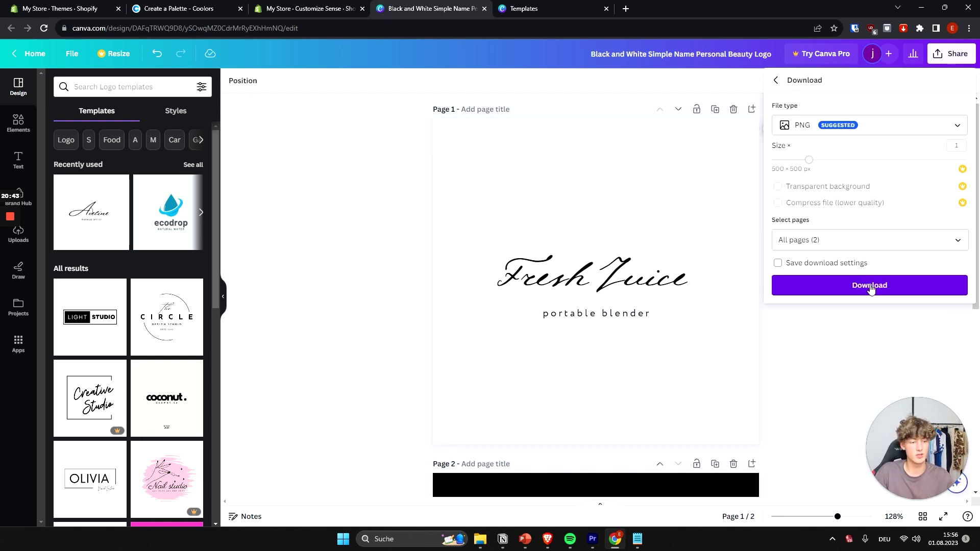
{"action": "left_click", "coordinate": [871, 284]}
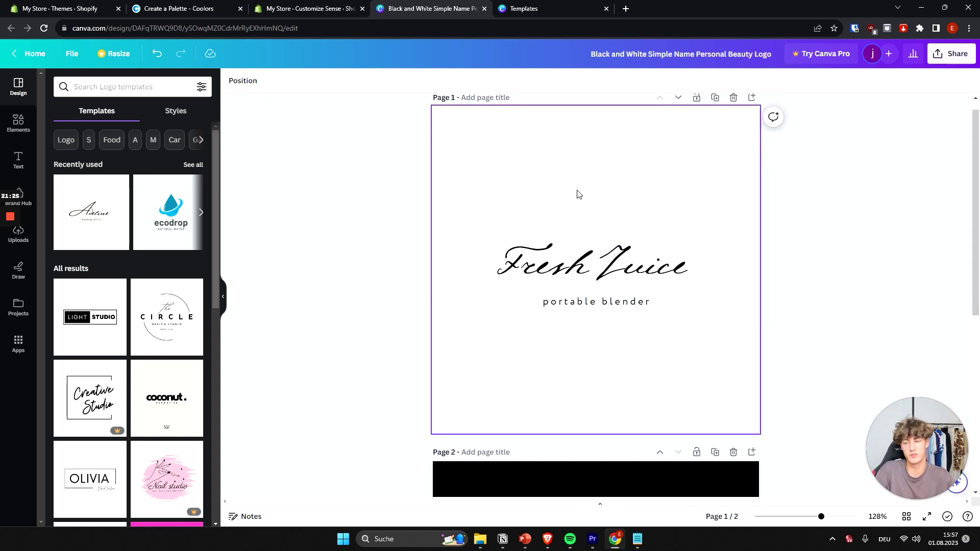
{"action": "key", "text": "alt+Tab"}
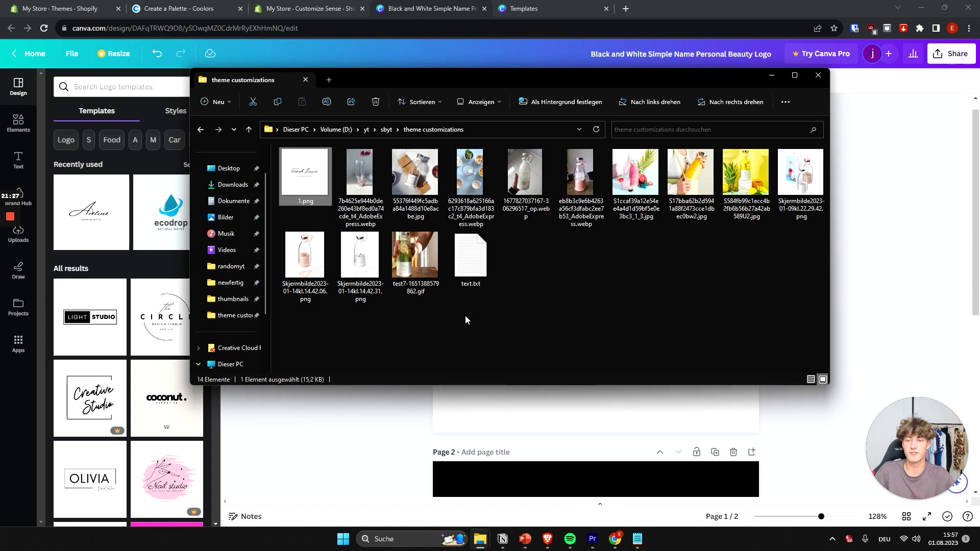
Preview the downloaded 1.png logo, then bring the remove.bg browser window forward.
{"action": "double_click", "coordinate": [312, 191]}
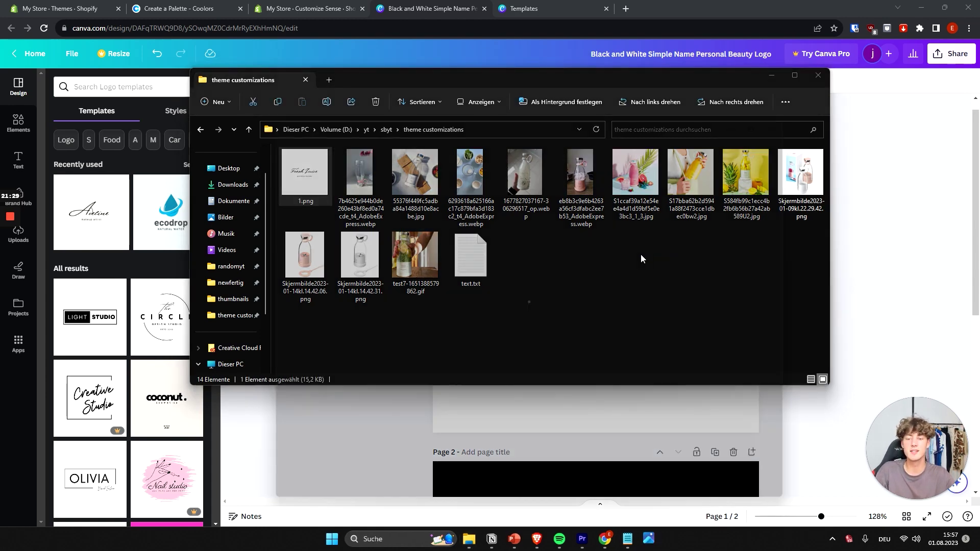
{"action": "scroll", "coordinate": [565, 370], "scroll_direction": "up", "scroll_amount": 5}
{"action": "scroll", "coordinate": [562, 311], "scroll_direction": "down", "scroll_amount": 2}
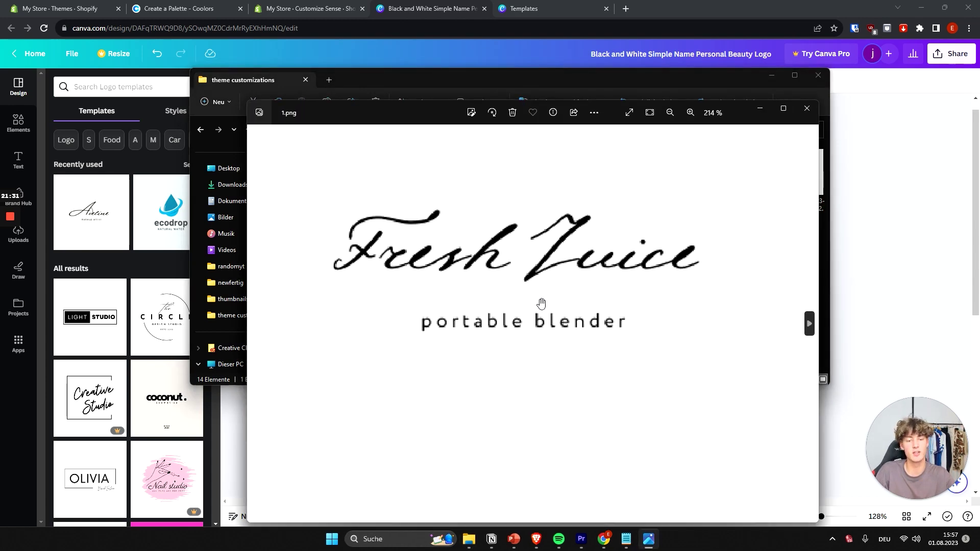
{"action": "left_click", "coordinate": [807, 108]}
{"action": "key", "text": "alt+Tab"}
{"action": "left_click_drag", "start_coordinate": [691, 4], "coordinate": [635, 23]}
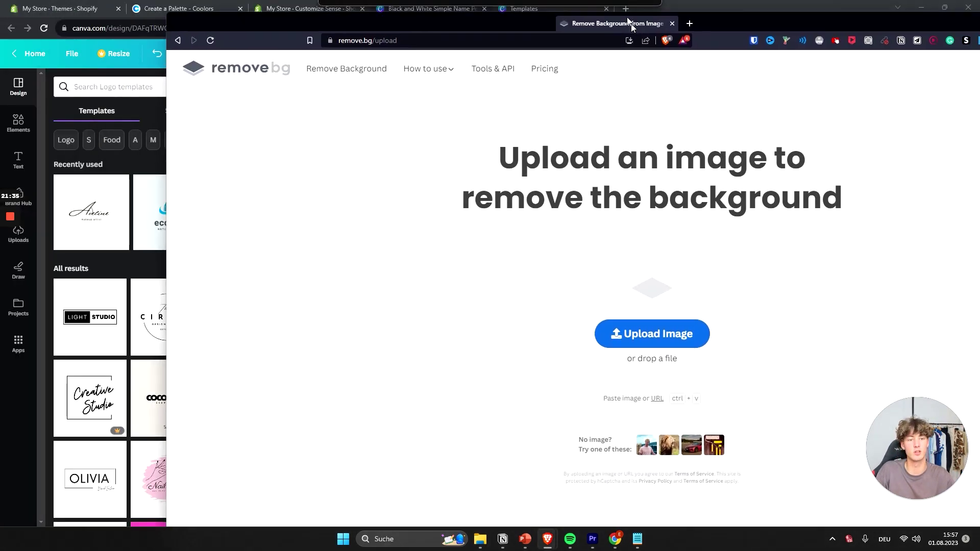
Maximise remove.bg and upload 1.png to strip its background.
{"action": "double_click", "coordinate": [635, 23]}
{"action": "left_click", "coordinate": [250, 24]}
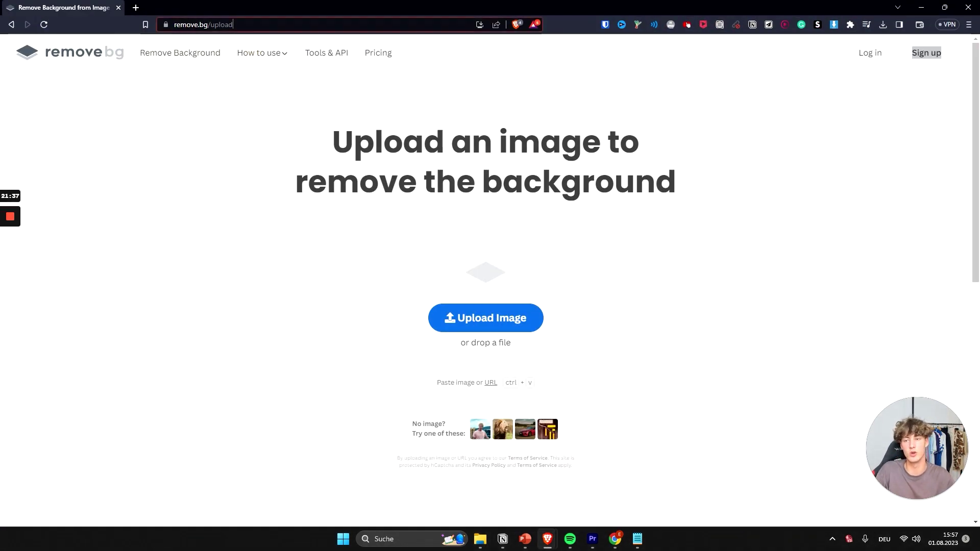
{"action": "key", "text": "alt+Tab"}
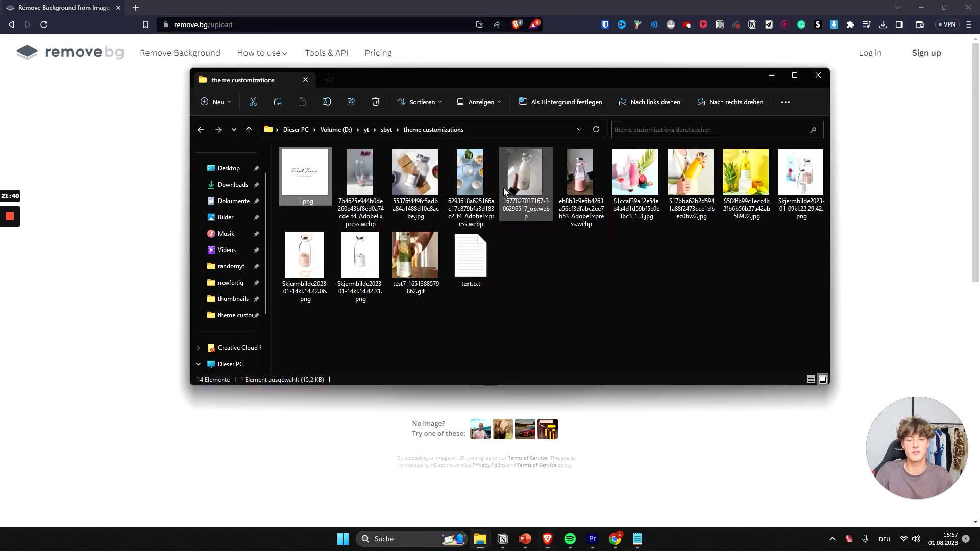
{"action": "left_click_drag", "start_coordinate": [311, 189], "coordinate": [111, 238]}
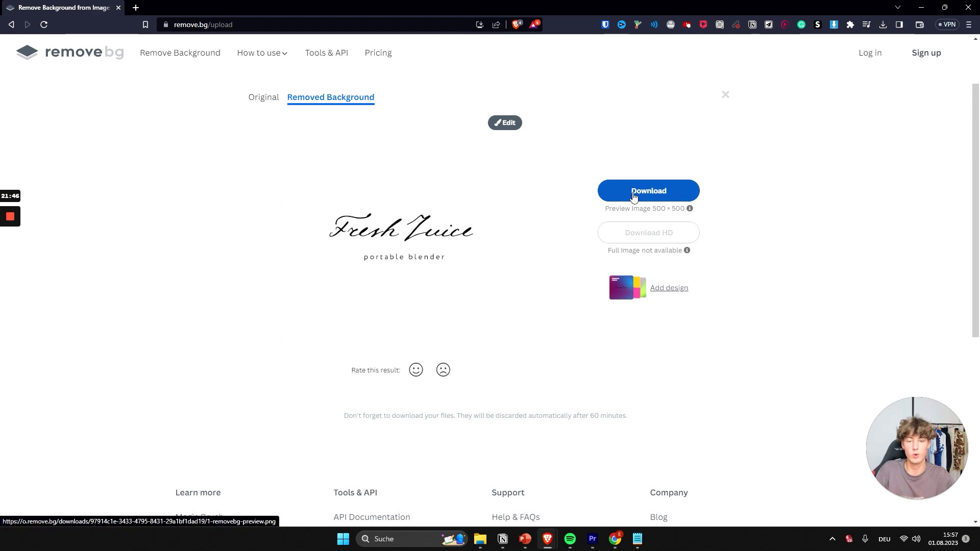
Save the cut-out as 1-removebg-preview.png and upload it to Shopify's logo library.
{"action": "left_click", "coordinate": [634, 195]}
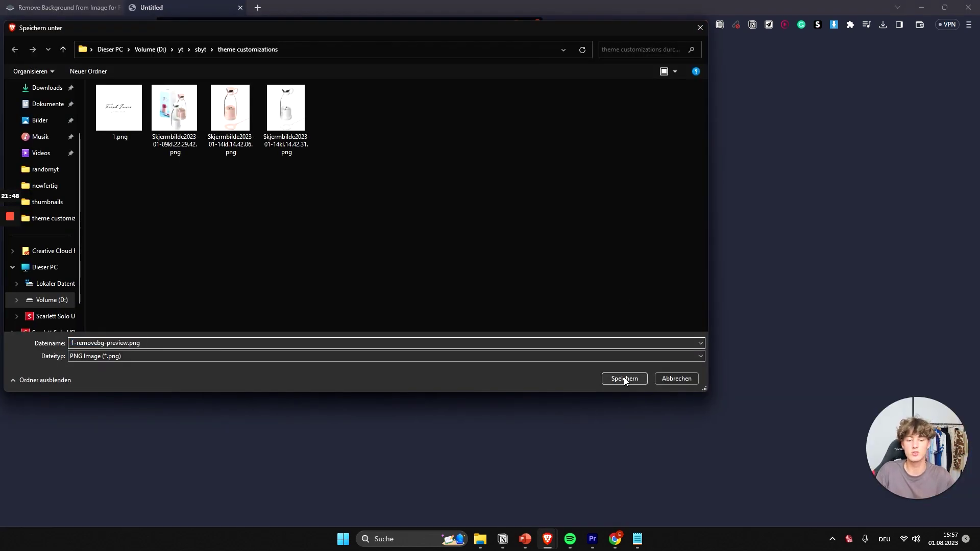
{"action": "left_click", "coordinate": [624, 379]}
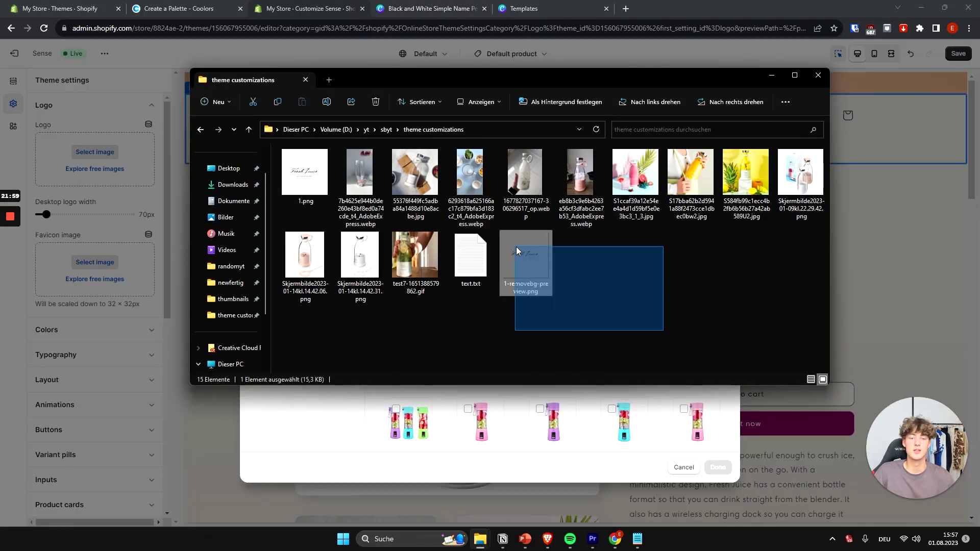
{"action": "left_click_drag", "start_coordinate": [658, 329], "coordinate": [345, 424]}
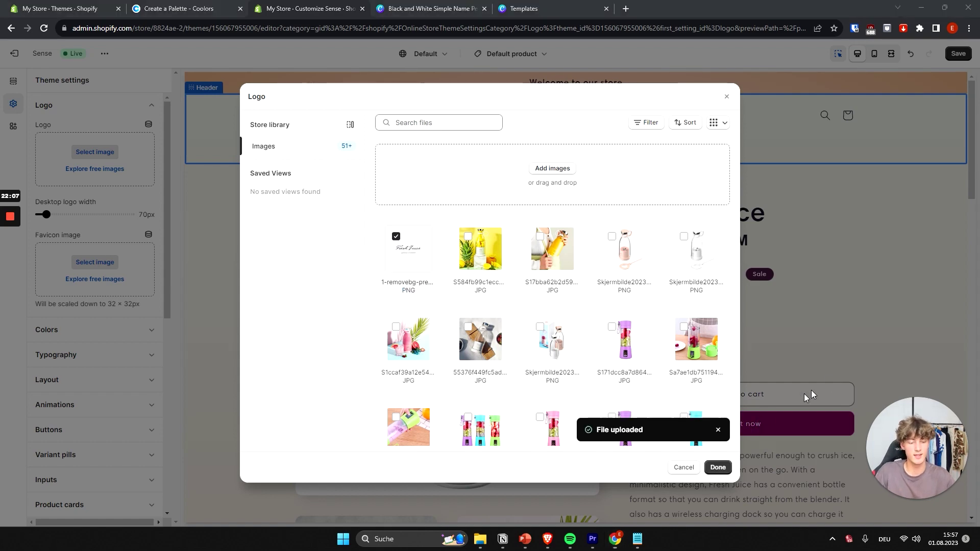
Use the Fresh Juice logo at 130px desktop width, positioned Top center in the header.
{"action": "left_click", "coordinate": [717, 468]}
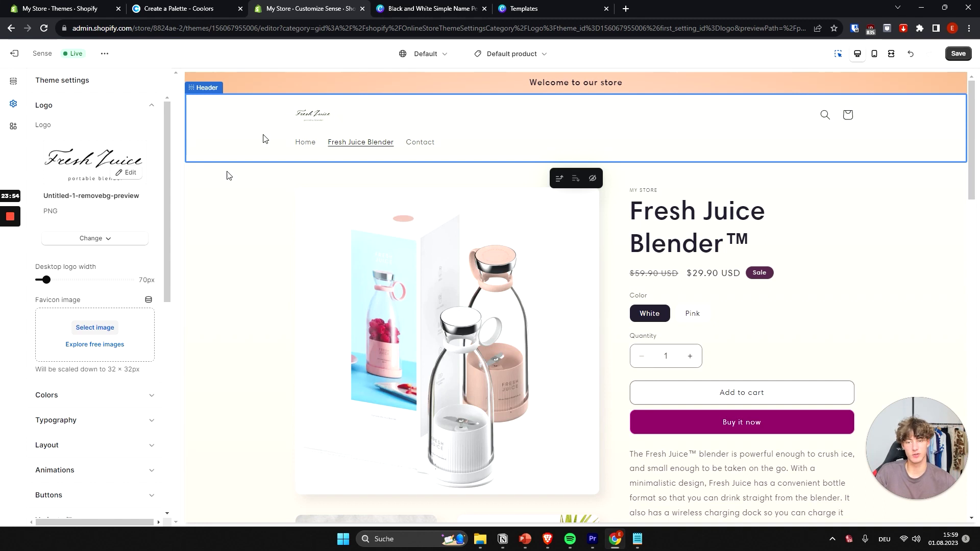
{"action": "left_click_drag", "start_coordinate": [63, 280], "coordinate": [66, 280]}
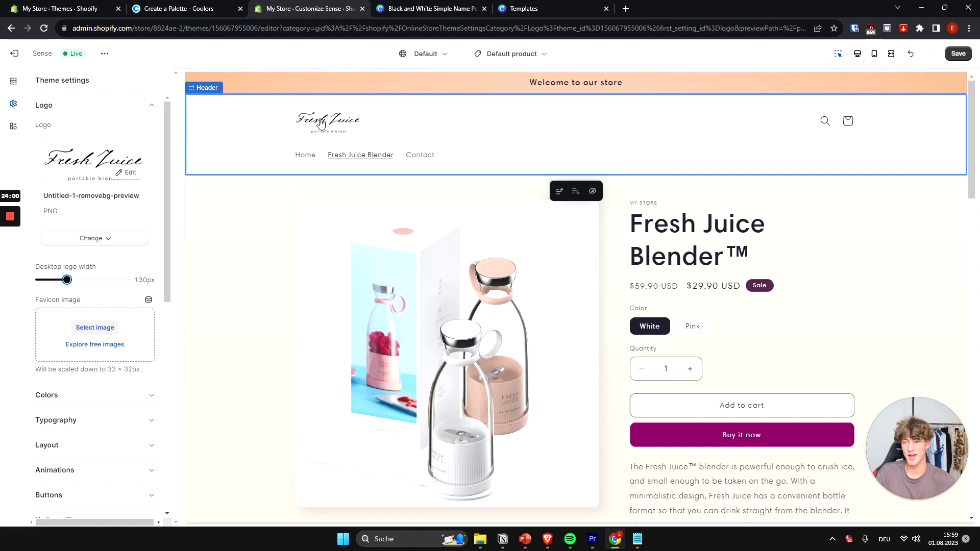
{"action": "left_click", "coordinate": [338, 144]}
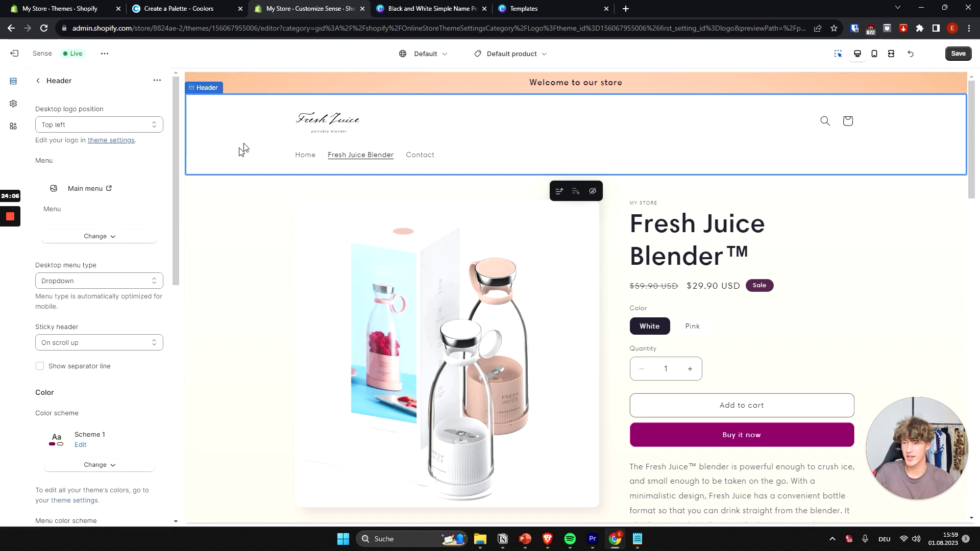
{"action": "left_click", "coordinate": [65, 125]}
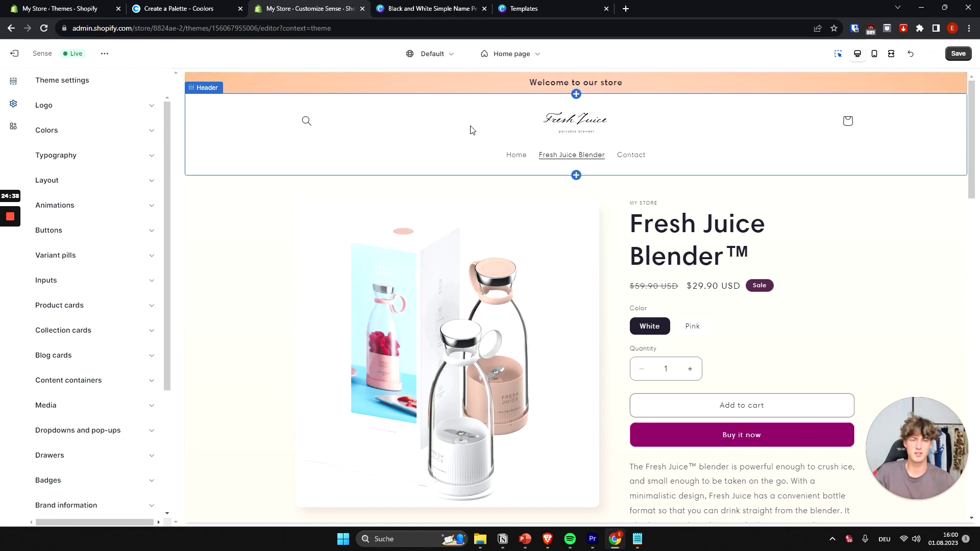
Check the header and 'Welcome to our store' announcement bar, then return to the home page sections.
{"action": "left_click", "coordinate": [429, 149]}
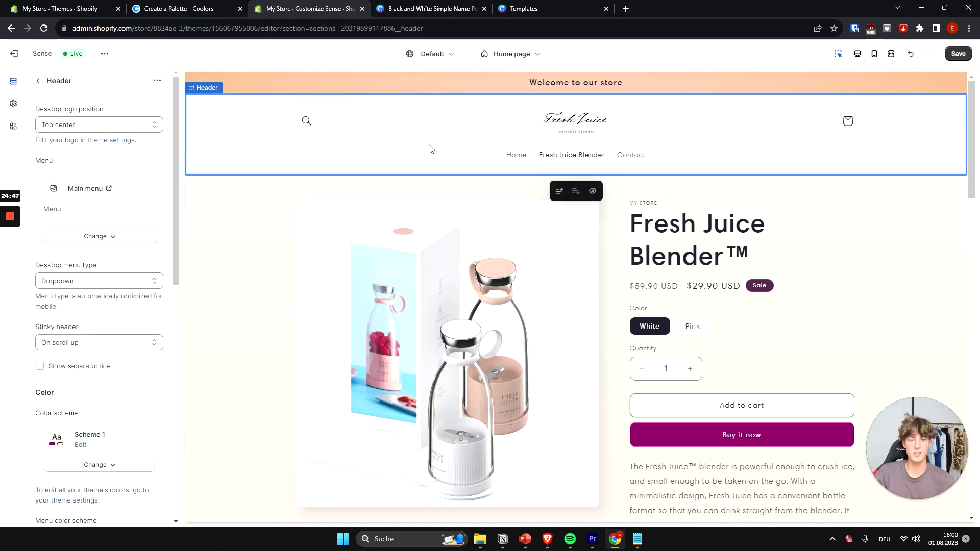
{"action": "left_click", "coordinate": [439, 81]}
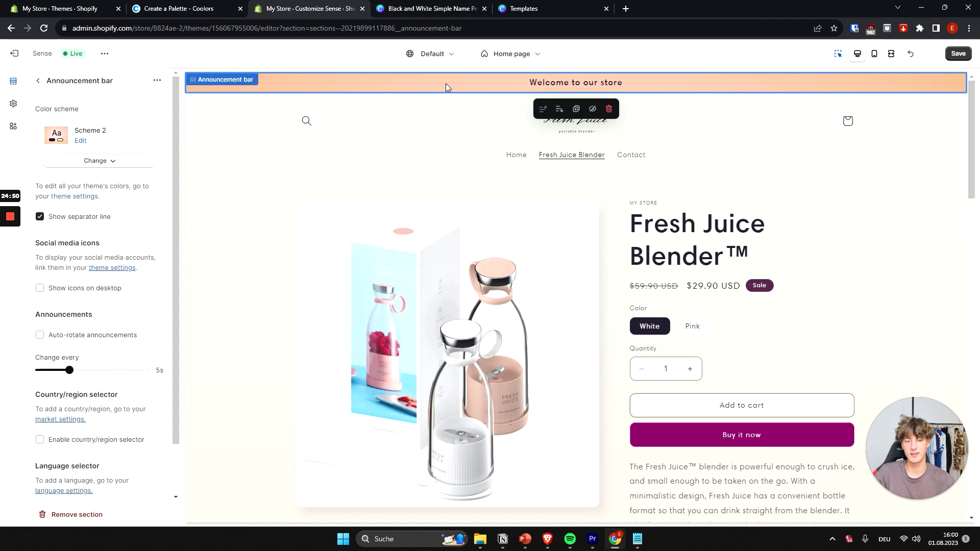
{"action": "triple_click", "coordinate": [550, 82]}
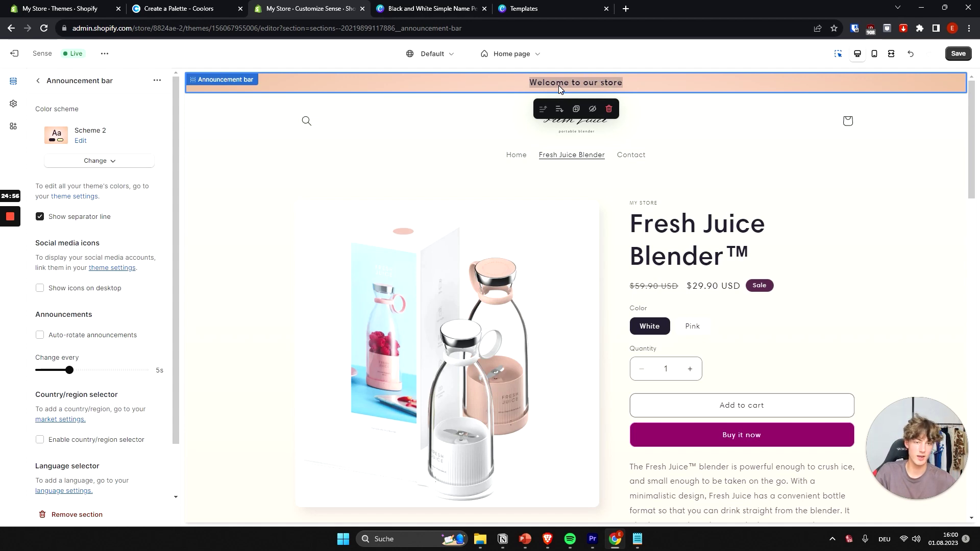
{"action": "left_click", "coordinate": [13, 103]}
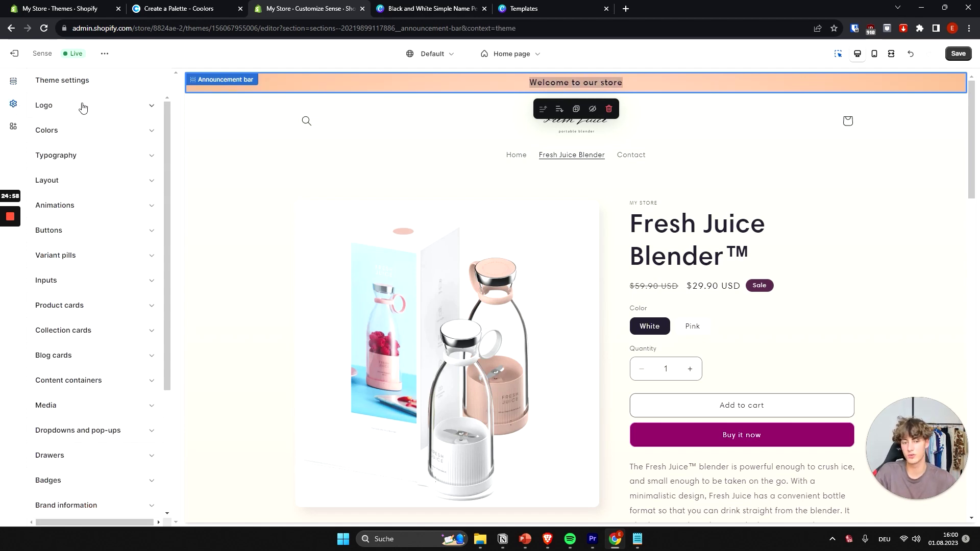
{"action": "left_click", "coordinate": [531, 105]}
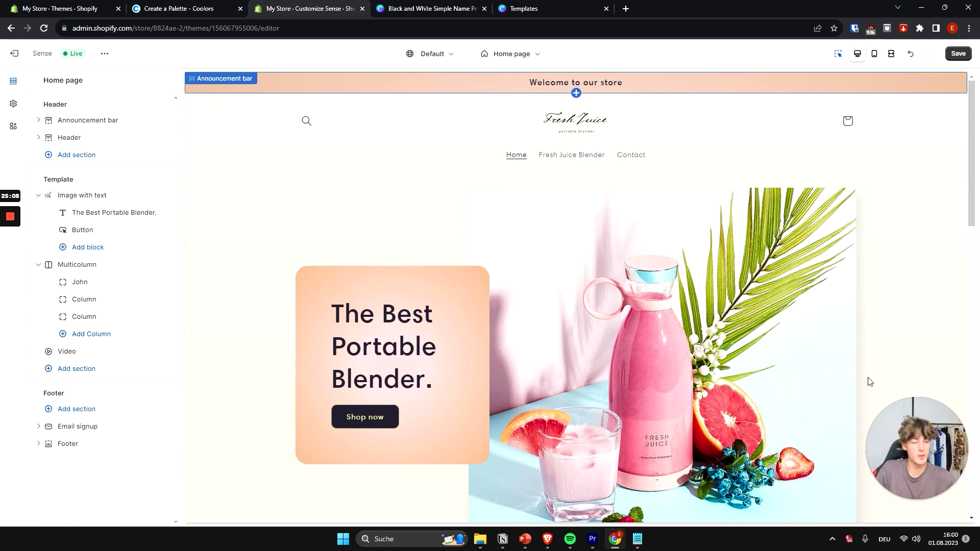
Look over the announcement bar's settings, then return to the home page sections list.
{"action": "left_click", "coordinate": [676, 83]}
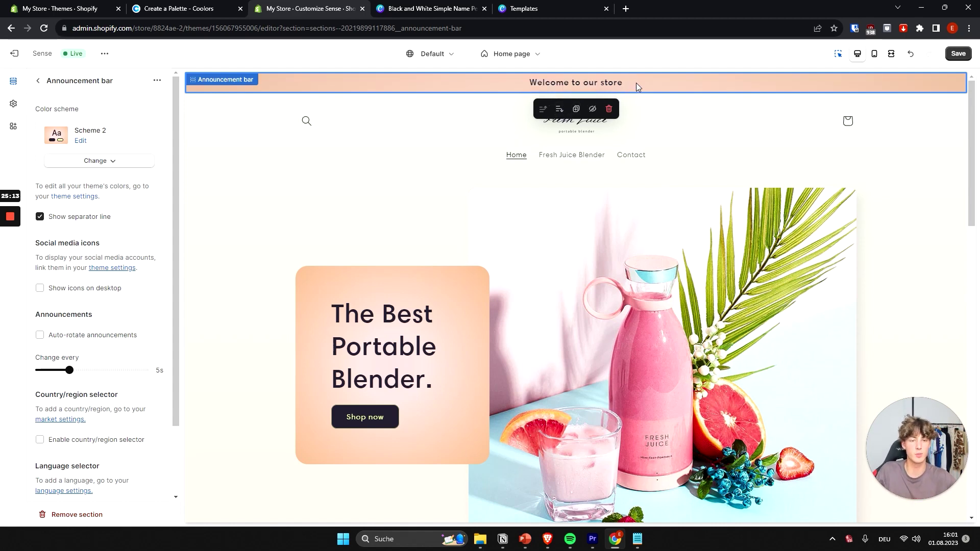
{"action": "left_click", "coordinate": [39, 81]}
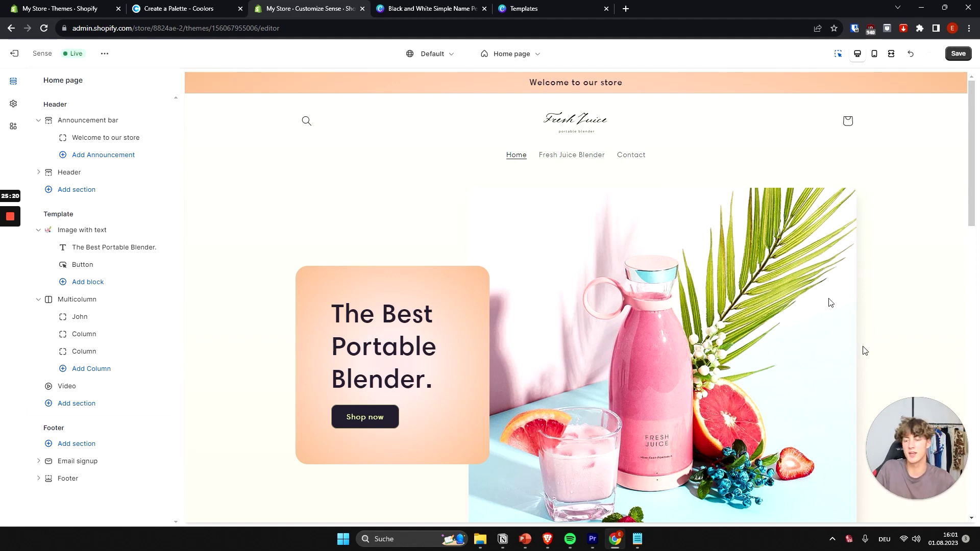
{"action": "scroll", "coordinate": [635, 335], "scroll_direction": "down", "scroll_amount": 3}
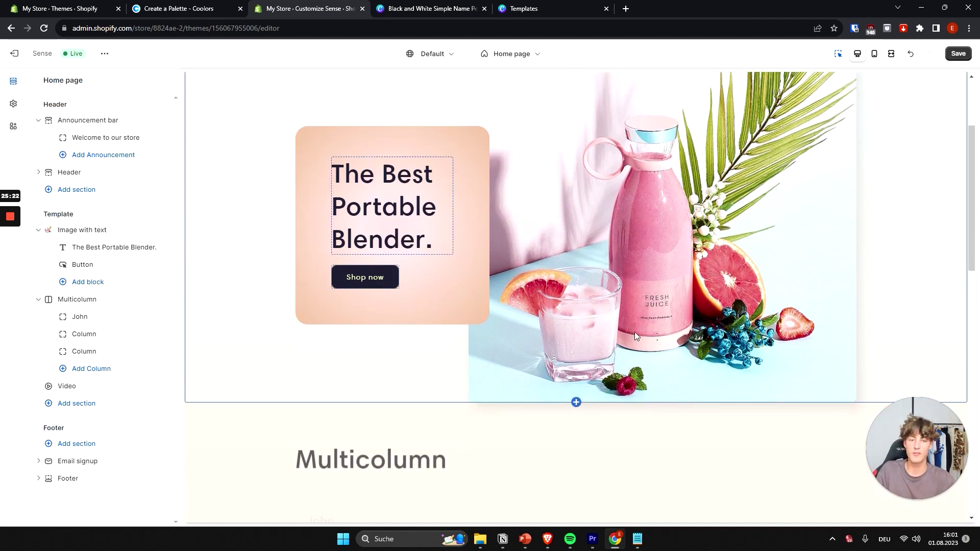
{"action": "scroll", "coordinate": [636, 332], "scroll_direction": "up", "scroll_amount": 5}
{"action": "scroll", "coordinate": [470, 302], "scroll_direction": "down", "scroll_amount": 15}
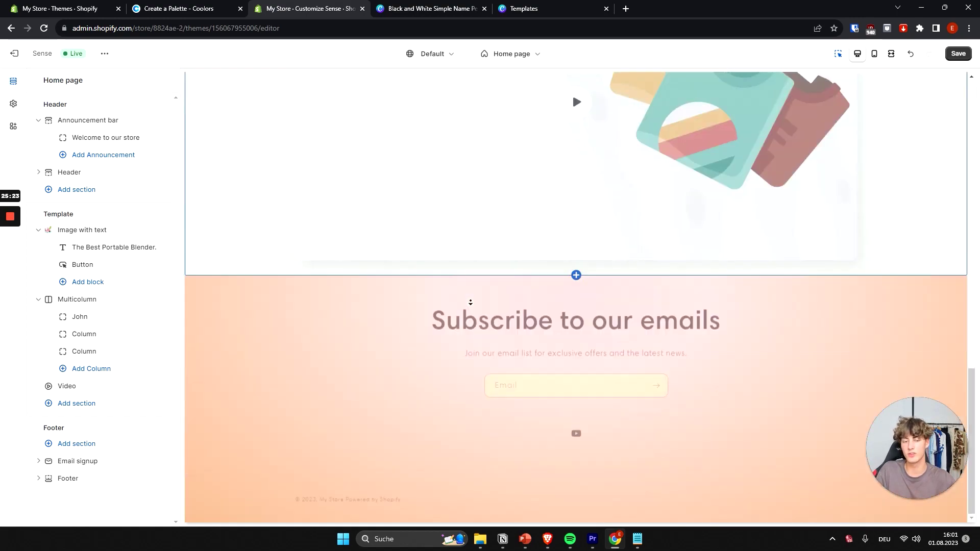
{"action": "scroll", "coordinate": [748, 459], "scroll_direction": "up", "scroll_amount": 15}
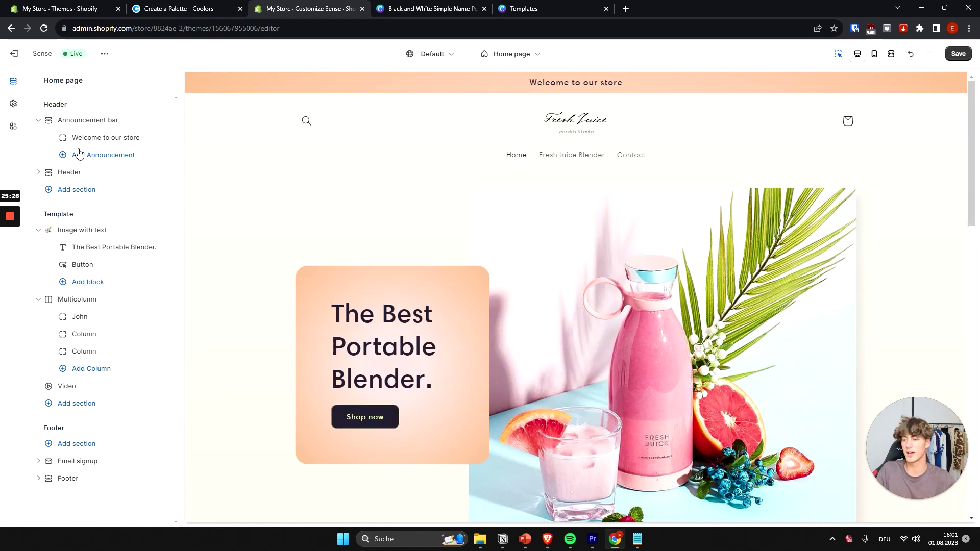
Review the theme-wide settings, including the Checkout branding note.
{"action": "left_click", "coordinate": [13, 104]}
{"action": "scroll", "coordinate": [136, 281], "scroll_direction": "down", "scroll_amount": 2}
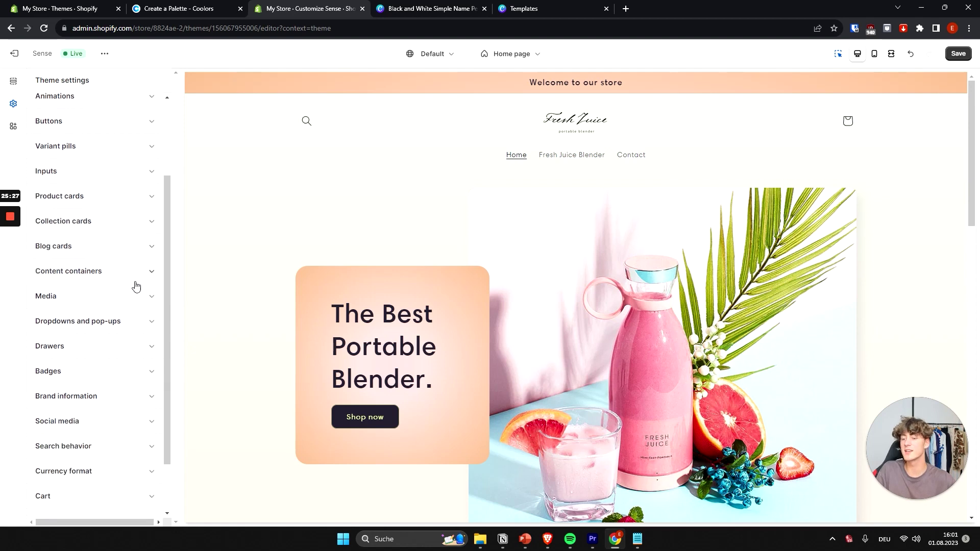
{"action": "scroll", "coordinate": [137, 287], "scroll_direction": "up", "scroll_amount": 2}
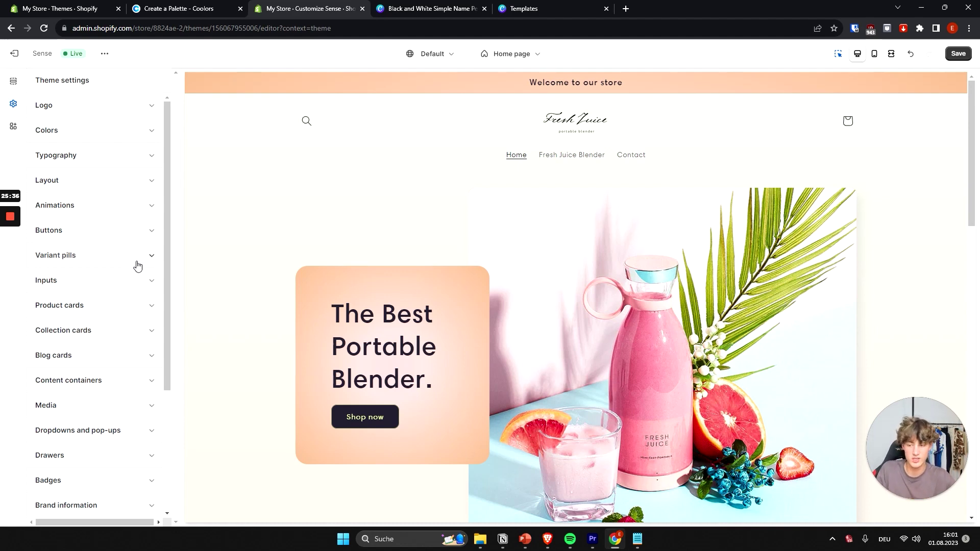
{"action": "scroll", "coordinate": [134, 261], "scroll_direction": "down", "scroll_amount": 4}
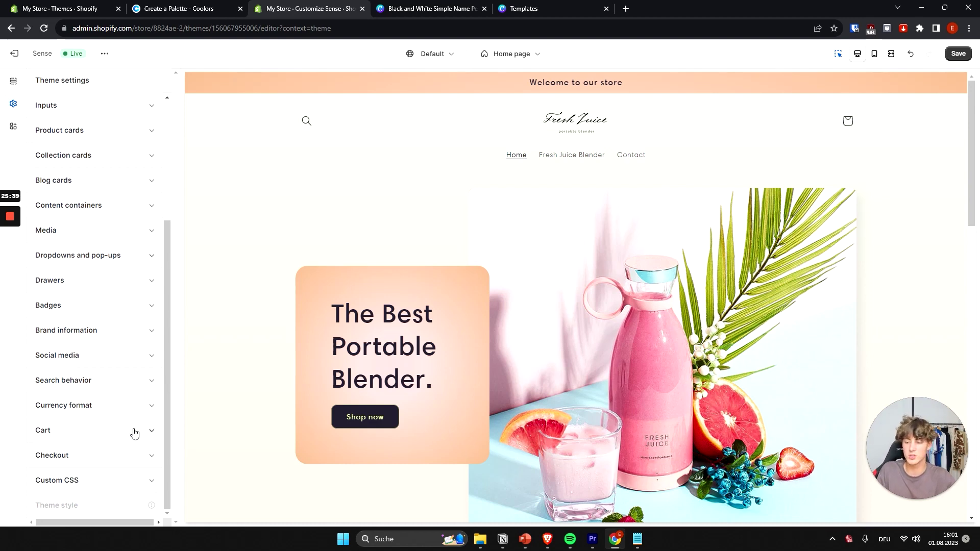
{"action": "left_click", "coordinate": [120, 465]}
{"action": "scroll", "coordinate": [133, 315], "scroll_direction": "down", "scroll_amount": 5}
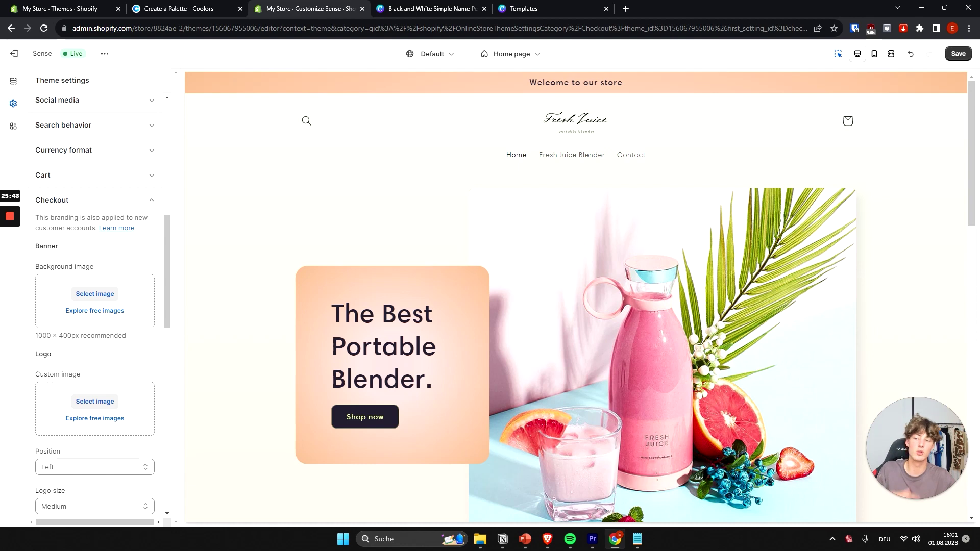
{"action": "left_click_drag", "start_coordinate": [34, 221], "coordinate": [98, 229]}
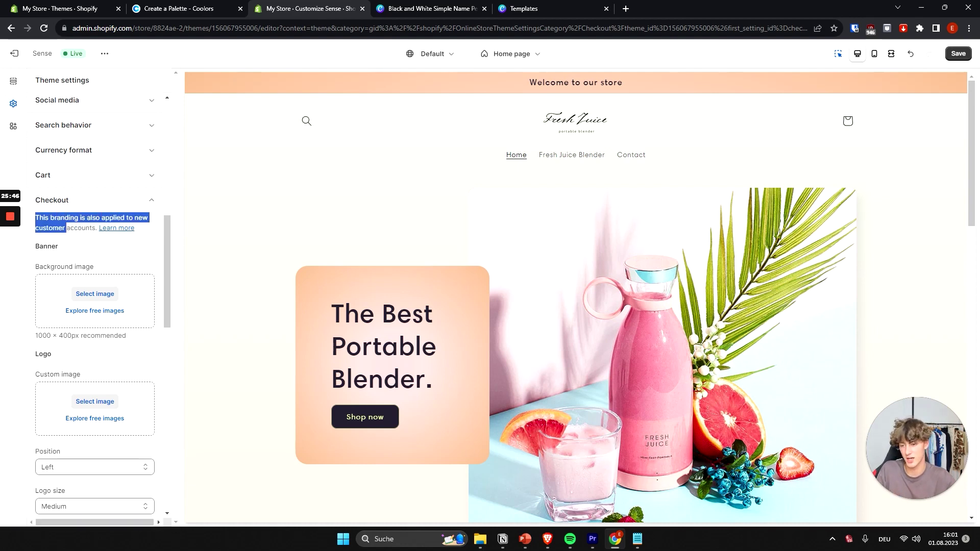
{"action": "left_click", "coordinate": [67, 202]}
{"action": "scroll", "coordinate": [112, 334], "scroll_direction": "up", "scroll_amount": 4}
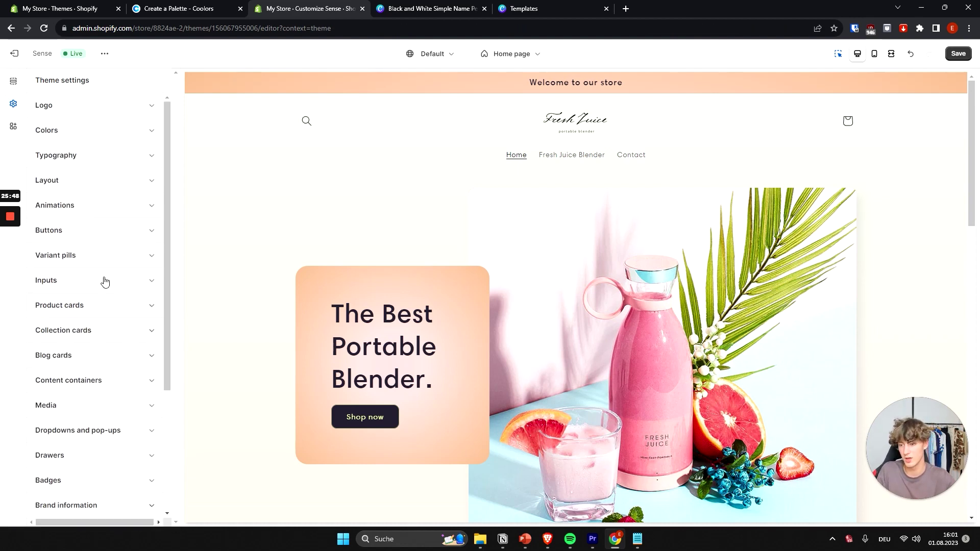
Preview the Vertical lift hover effect, revert it to None, and select the header.
{"action": "left_click", "coordinate": [84, 209]}
{"action": "left_click", "coordinate": [73, 263]}
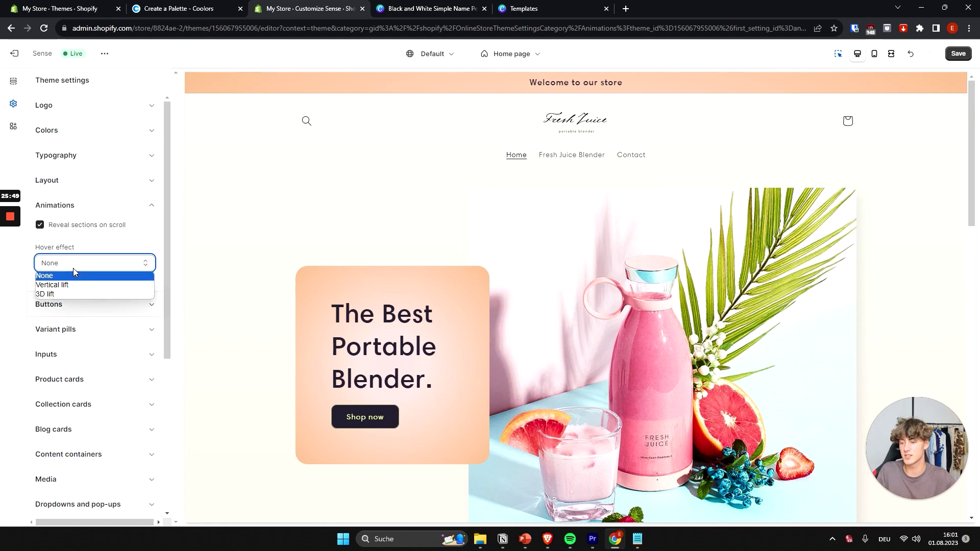
{"action": "left_click", "coordinate": [62, 284]}
{"action": "scroll", "coordinate": [307, 261], "scroll_direction": "down", "scroll_amount": 3}
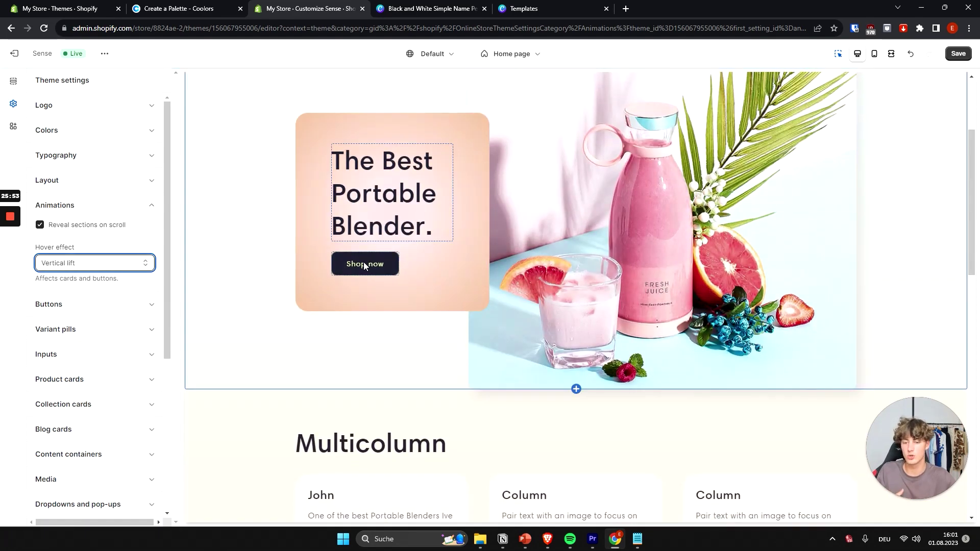
{"action": "left_click", "coordinate": [88, 263]}
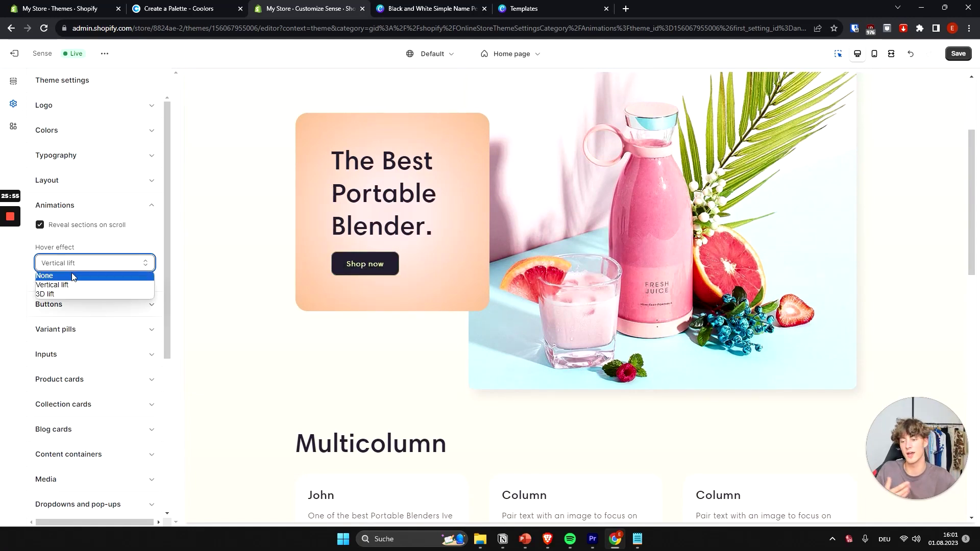
{"action": "left_click", "coordinate": [59, 274]}
{"action": "left_click", "coordinate": [82, 208]}
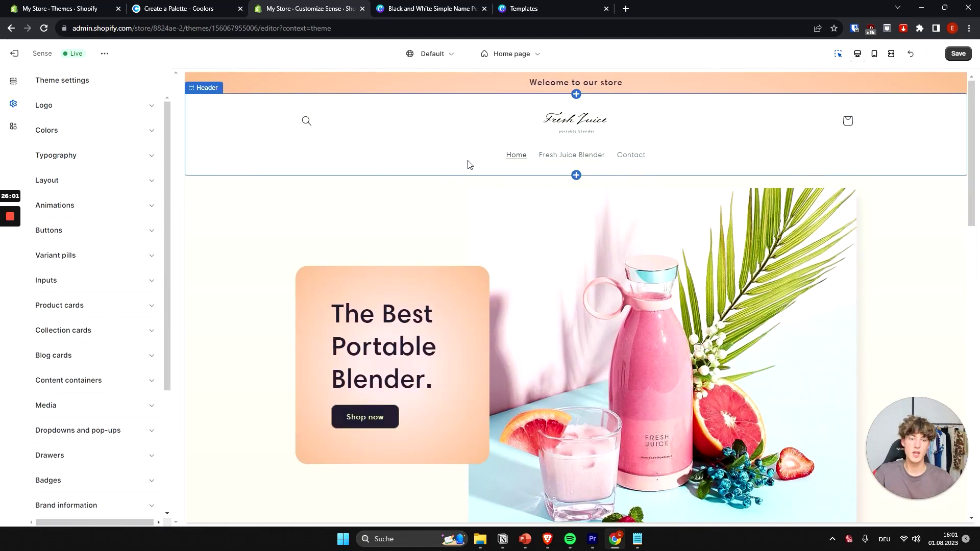
{"action": "left_click", "coordinate": [576, 158]}
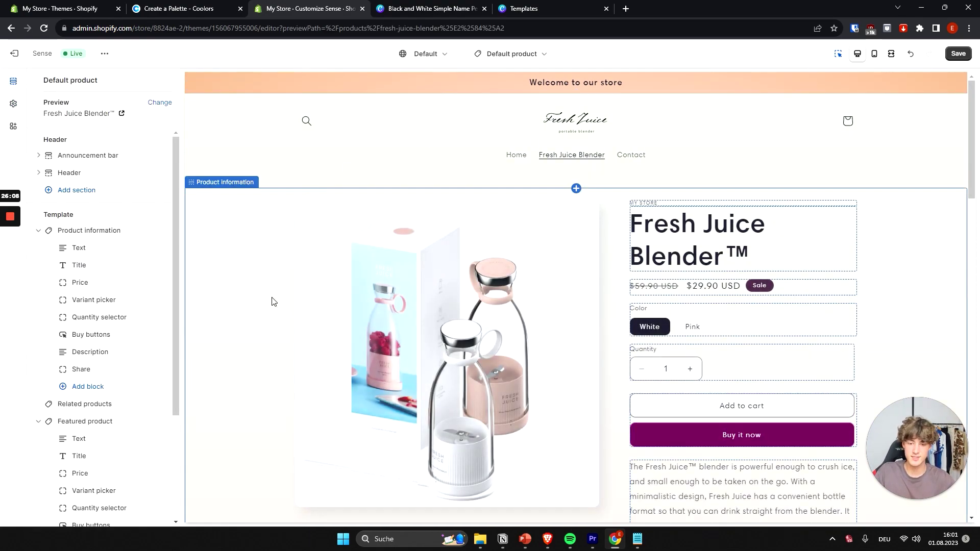
Inspect the Fresh Juice Blender page's Variant picker, Title and Quantity selector blocks.
{"action": "scroll", "coordinate": [482, 273], "scroll_direction": "down", "scroll_amount": 10}
{"action": "scroll", "coordinate": [636, 306], "scroll_direction": "up", "scroll_amount": 7}
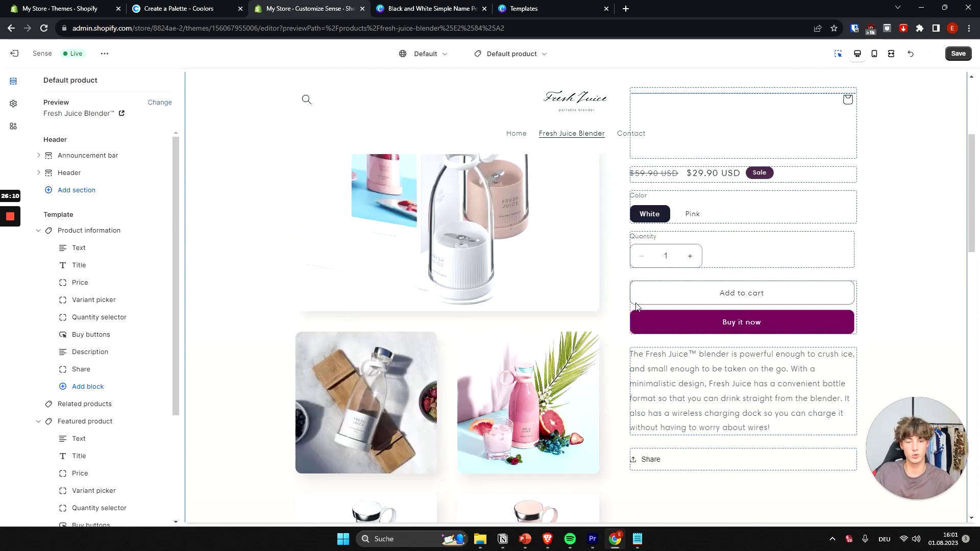
{"action": "scroll", "coordinate": [493, 193], "scroll_direction": "up", "scroll_amount": 4}
{"action": "scroll", "coordinate": [456, 261], "scroll_direction": "down", "scroll_amount": 12}
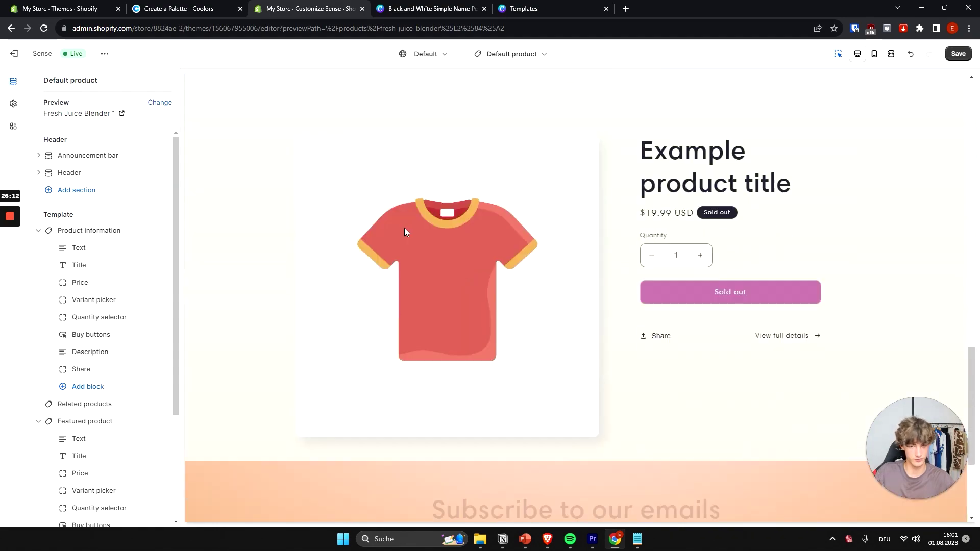
{"action": "scroll", "coordinate": [525, 311], "scroll_direction": "up", "scroll_amount": 12}
{"action": "scroll", "coordinate": [787, 208], "scroll_direction": "down", "scroll_amount": 2}
{"action": "scroll", "coordinate": [724, 229], "scroll_direction": "up", "scroll_amount": 2}
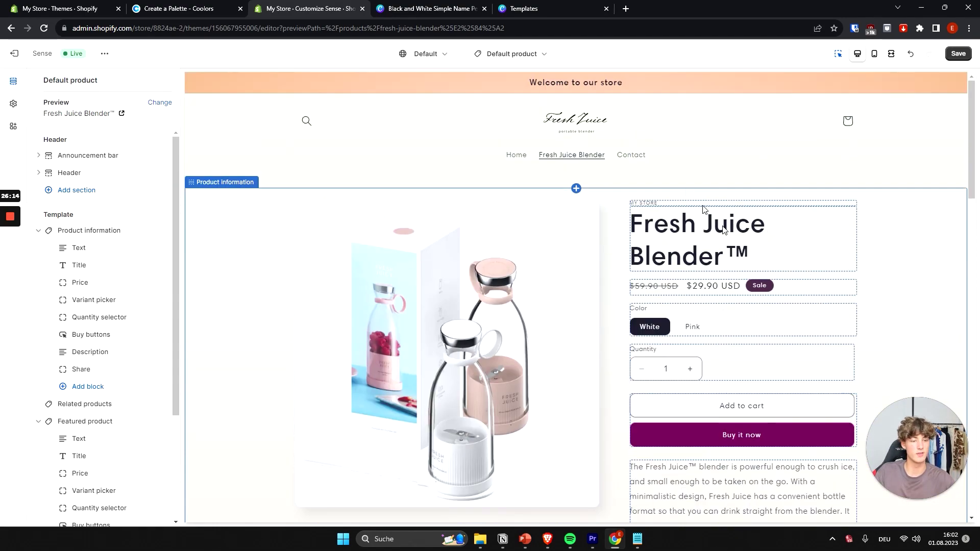
{"action": "scroll", "coordinate": [710, 240], "scroll_direction": "down", "scroll_amount": 4}
{"action": "left_click", "coordinate": [702, 220]}
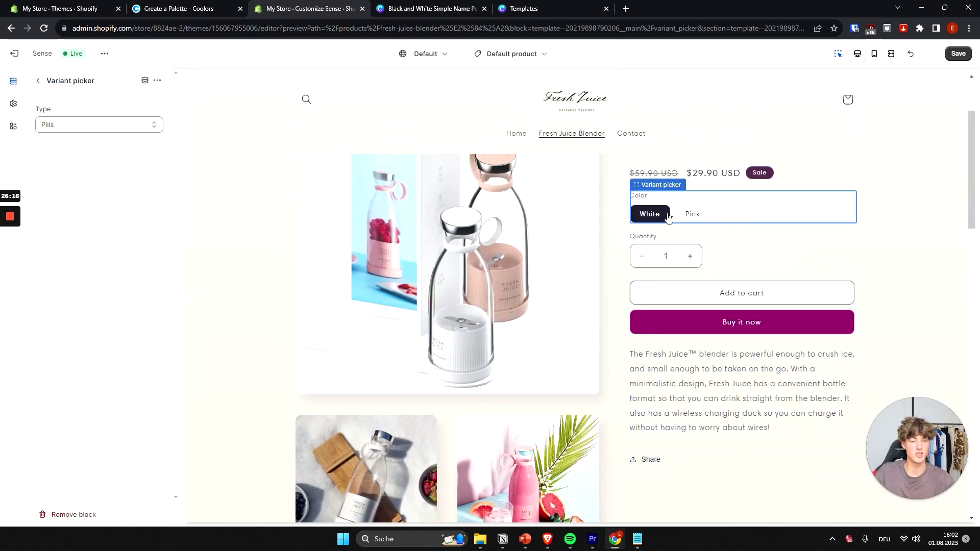
{"action": "scroll", "coordinate": [584, 229], "scroll_direction": "up", "scroll_amount": 3}
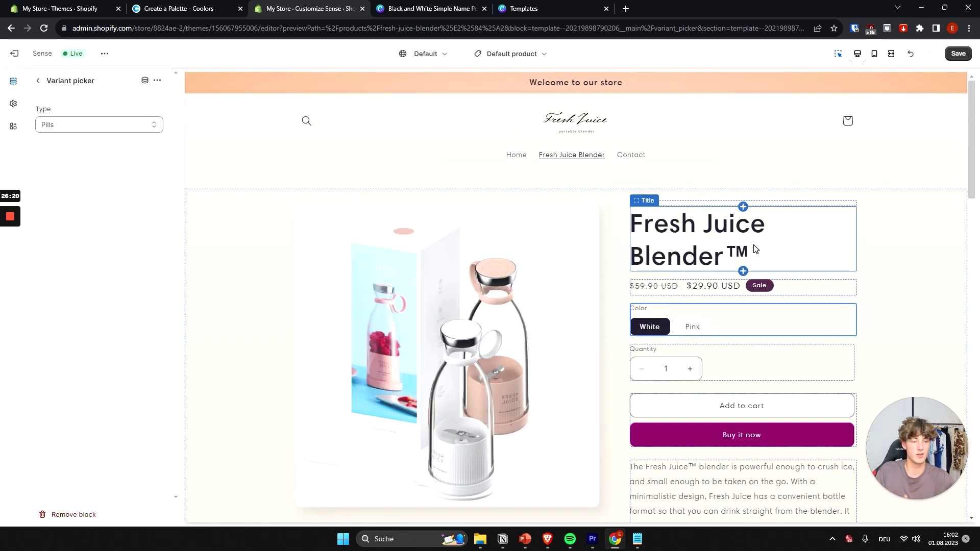
{"action": "left_click", "coordinate": [670, 242]}
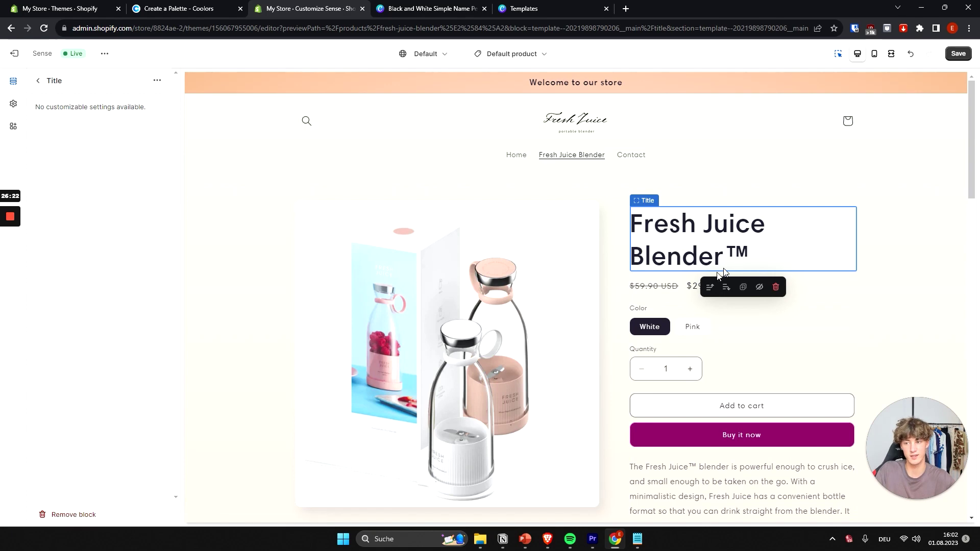
{"action": "left_click", "coordinate": [737, 350]}
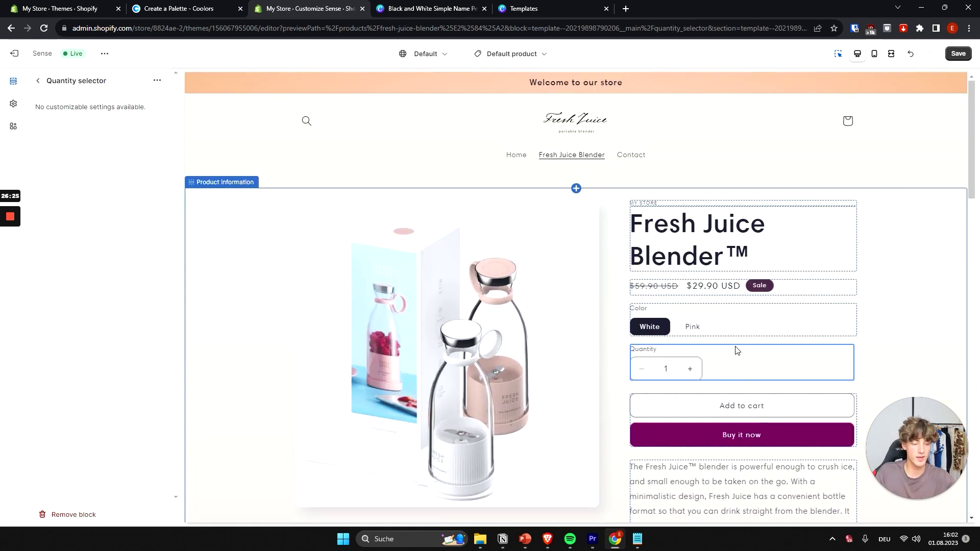
{"action": "scroll", "coordinate": [720, 383], "scroll_direction": "down", "scroll_amount": 1}
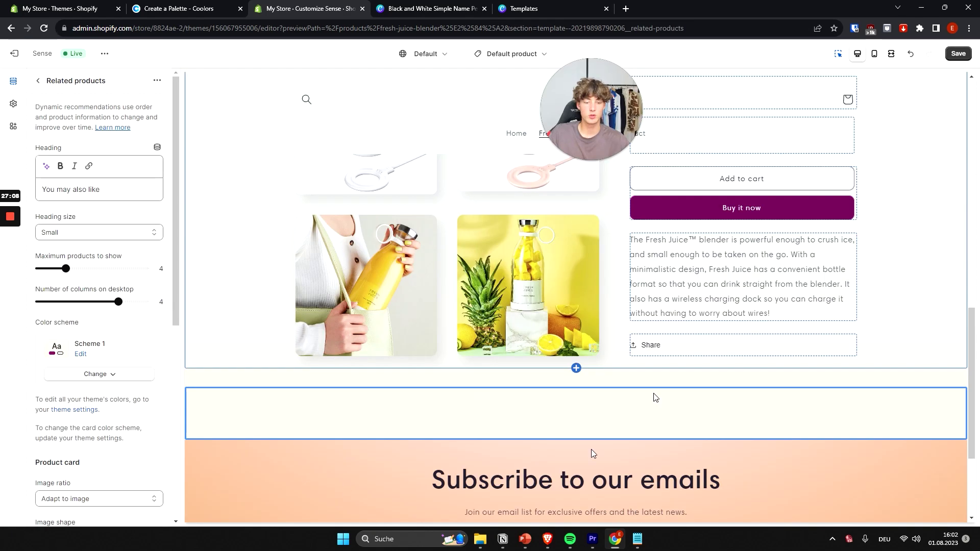
Add a Collapsible content section below related products and select its first row.
{"action": "left_click", "coordinate": [576, 368]}
{"action": "scroll", "coordinate": [650, 381], "scroll_direction": "down", "scroll_amount": 1}
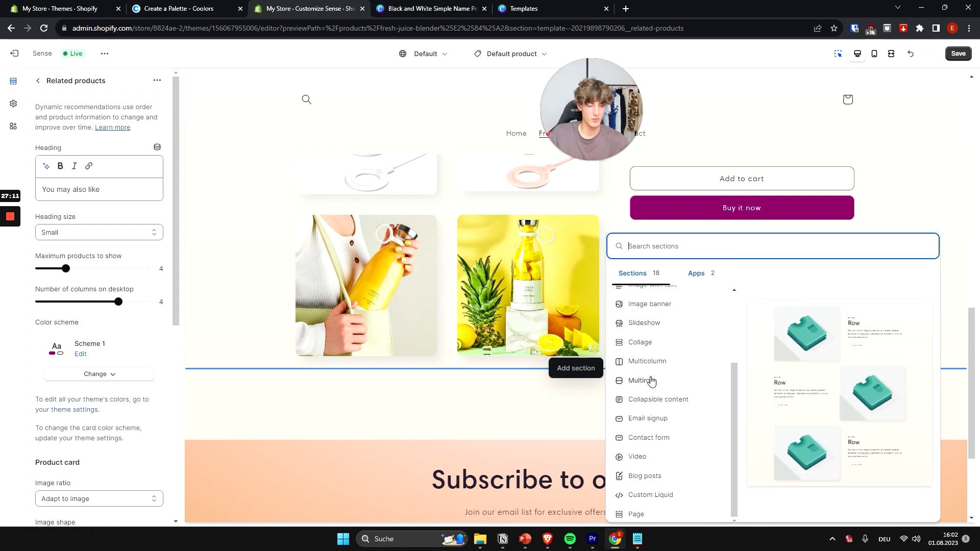
{"action": "left_click", "coordinate": [647, 407]}
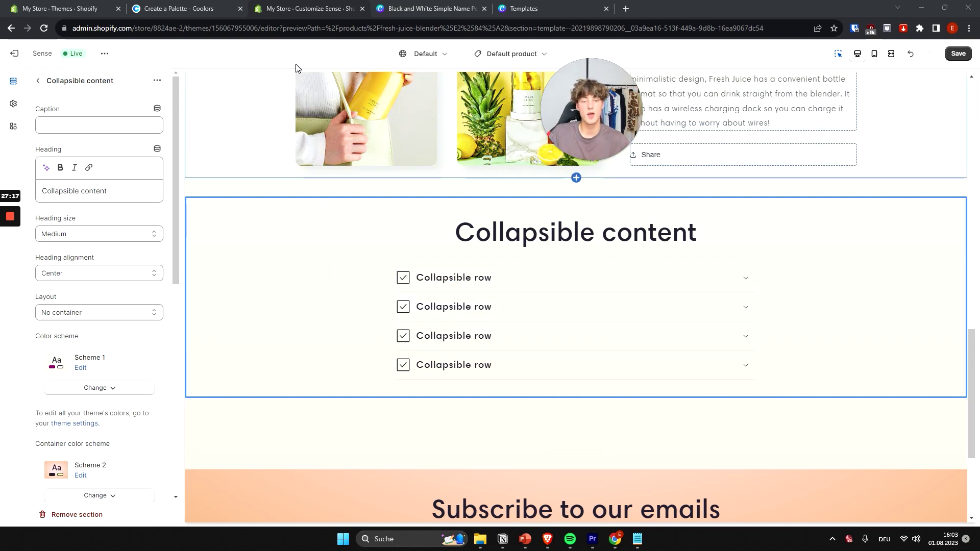
{"action": "left_click", "coordinate": [516, 284]}
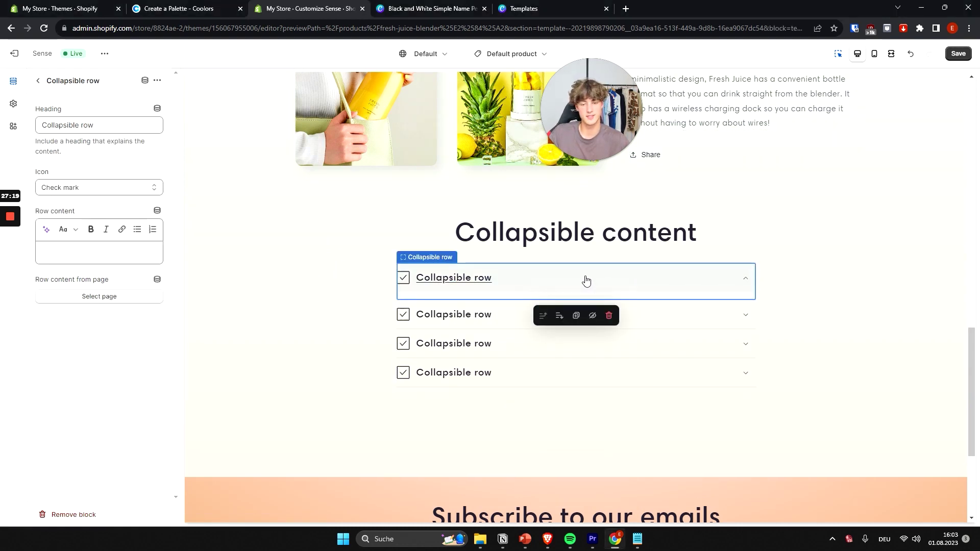
Make the first row ask 'How long does shipping Take?' with a 1–2 week answer.
{"action": "triple_click", "coordinate": [68, 125]}
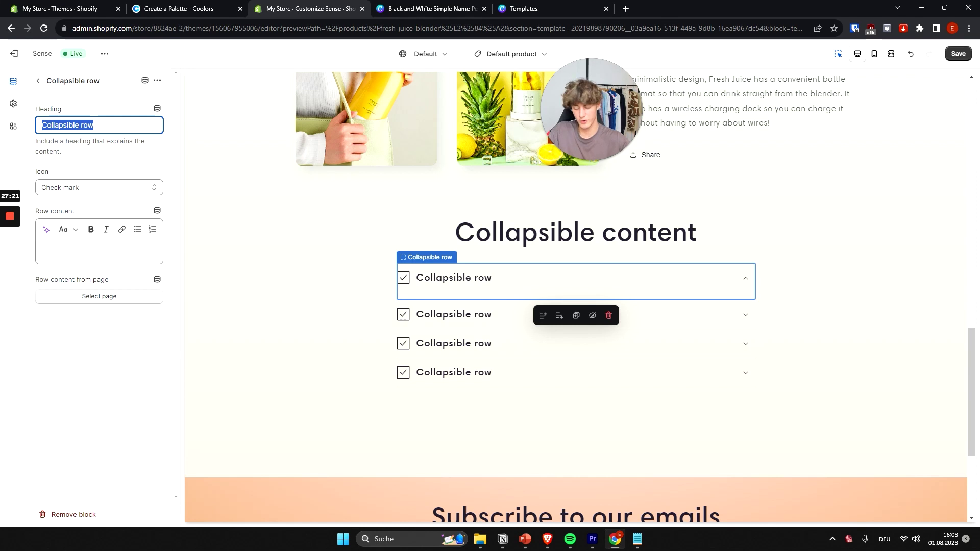
{"action": "type", "text": "Ho"}
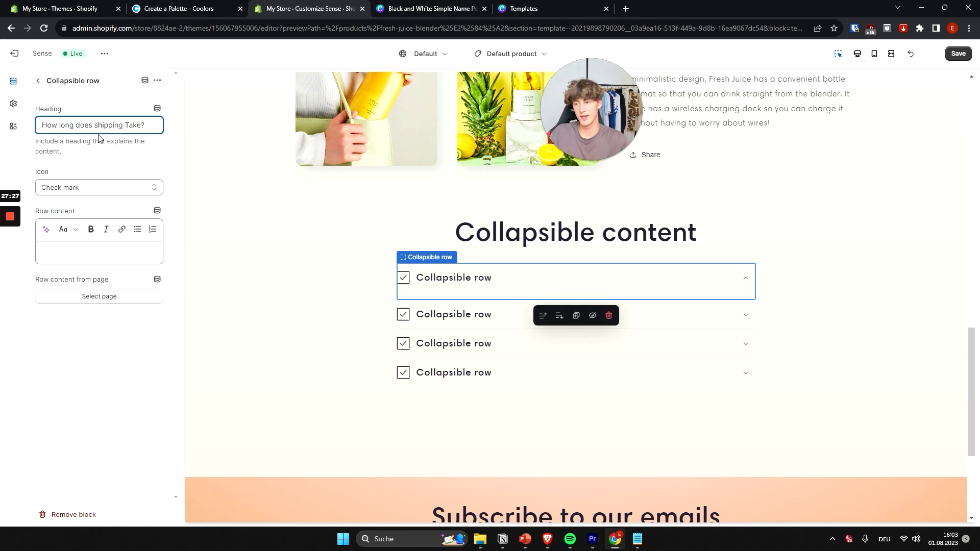
{"action": "left_click", "coordinate": [99, 253]}
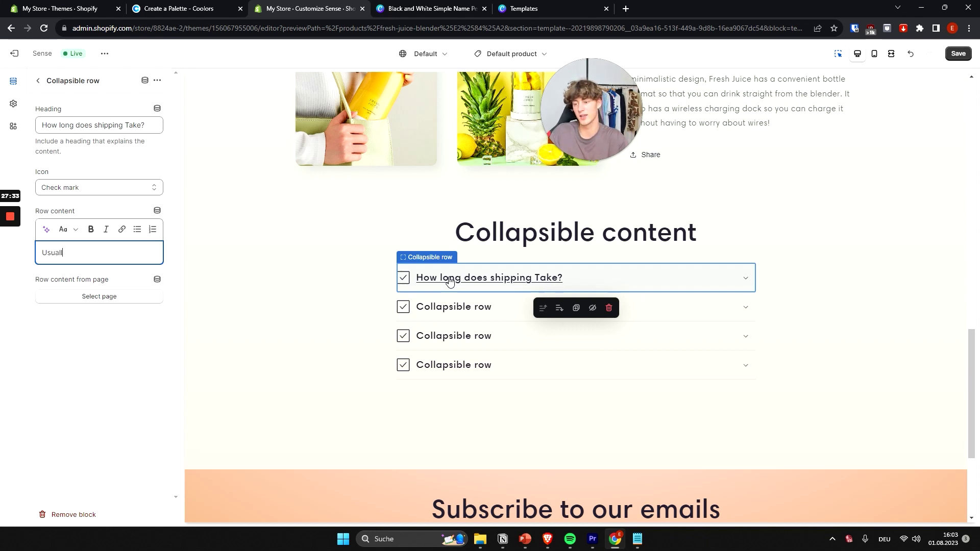
{"action": "type", "text": "Usually Shio"}
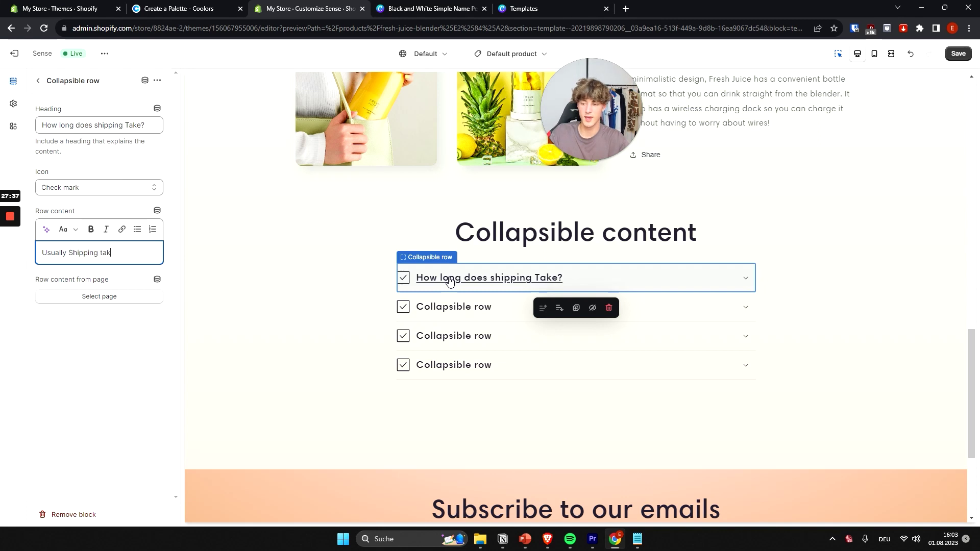
{"action": "type", "text": "1."}
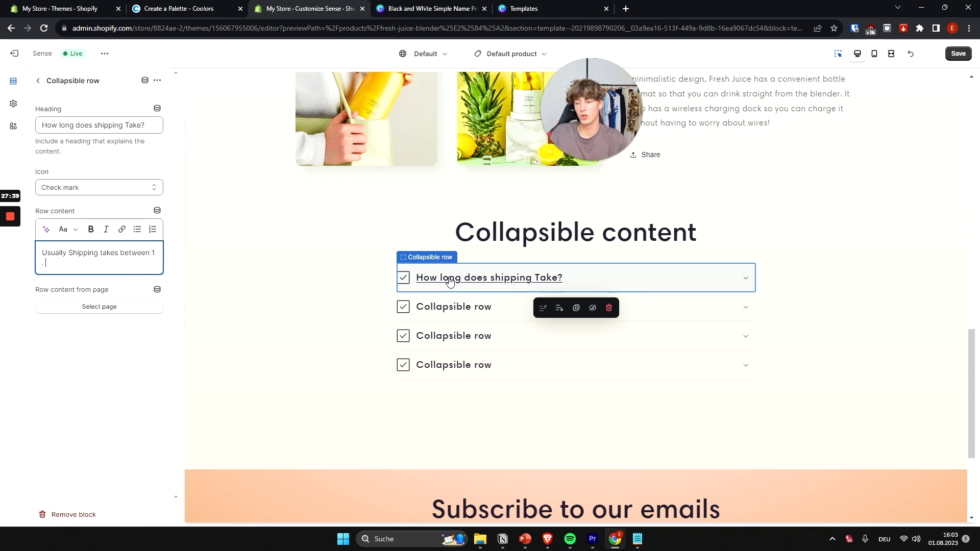
{"action": "type", "text": " 2 Weeks"}
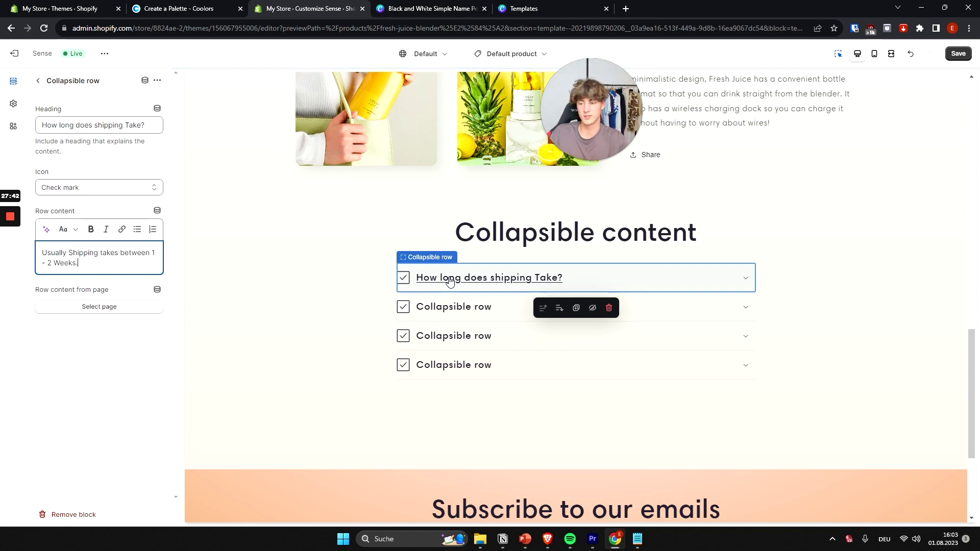
{"action": "scroll", "coordinate": [449, 280], "scroll_direction": "up", "scroll_amount": 1}
{"action": "left_click", "coordinate": [662, 322]}
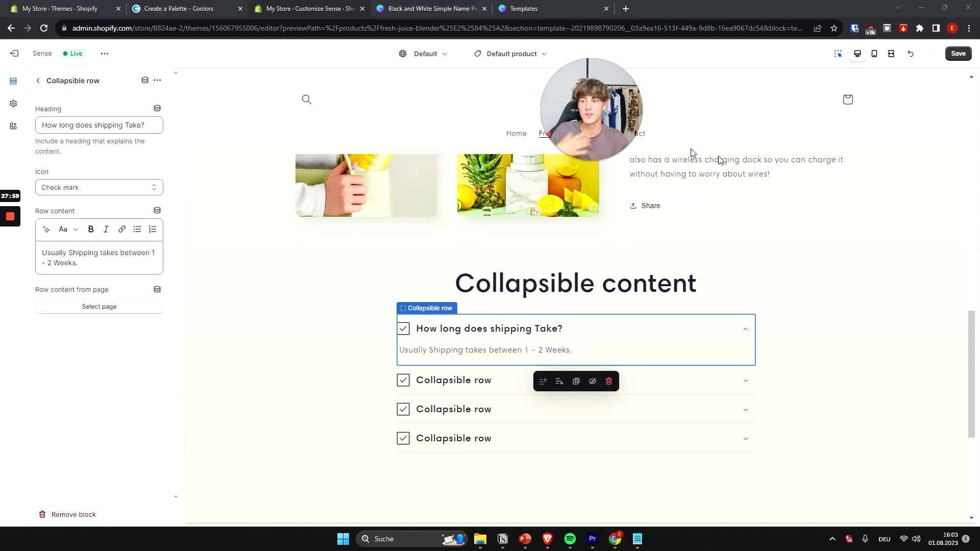
{"action": "left_click", "coordinate": [416, 331]}
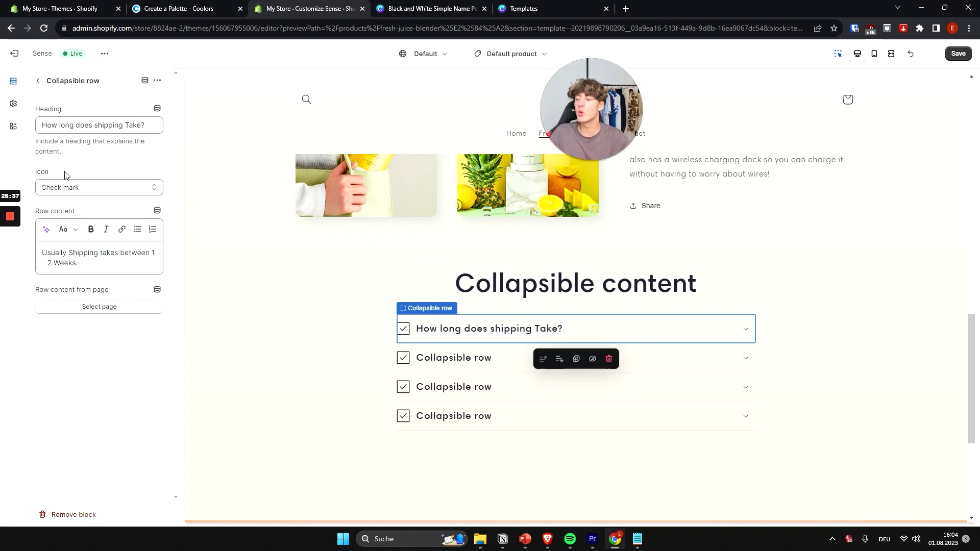
Give the shipping row a Truck icon, then select the second row.
{"action": "left_click", "coordinate": [84, 188]}
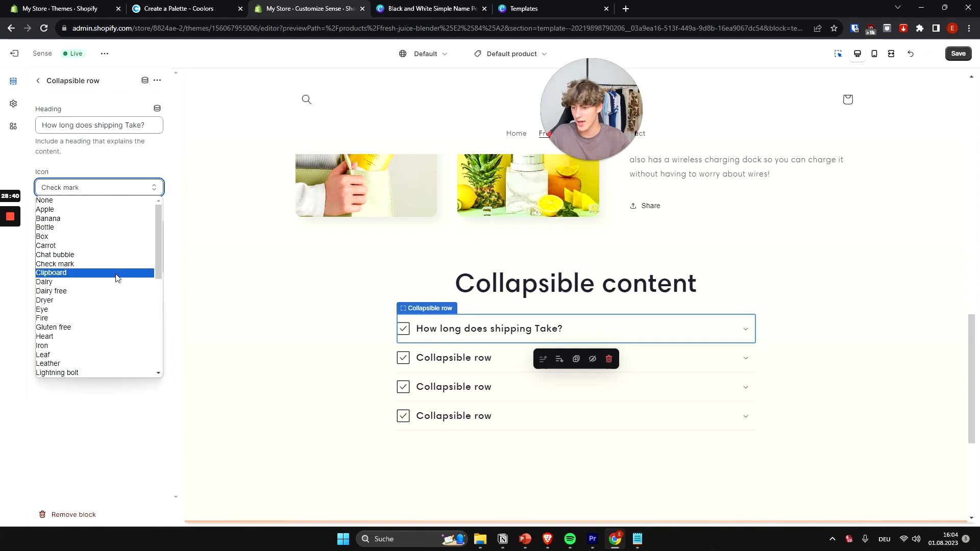
{"action": "scroll", "coordinate": [116, 279], "scroll_direction": "down", "scroll_amount": 6}
{"action": "scroll", "coordinate": [116, 281], "scroll_direction": "up", "scroll_amount": 6}
{"action": "scroll", "coordinate": [109, 220], "scroll_direction": "down", "scroll_amount": 6}
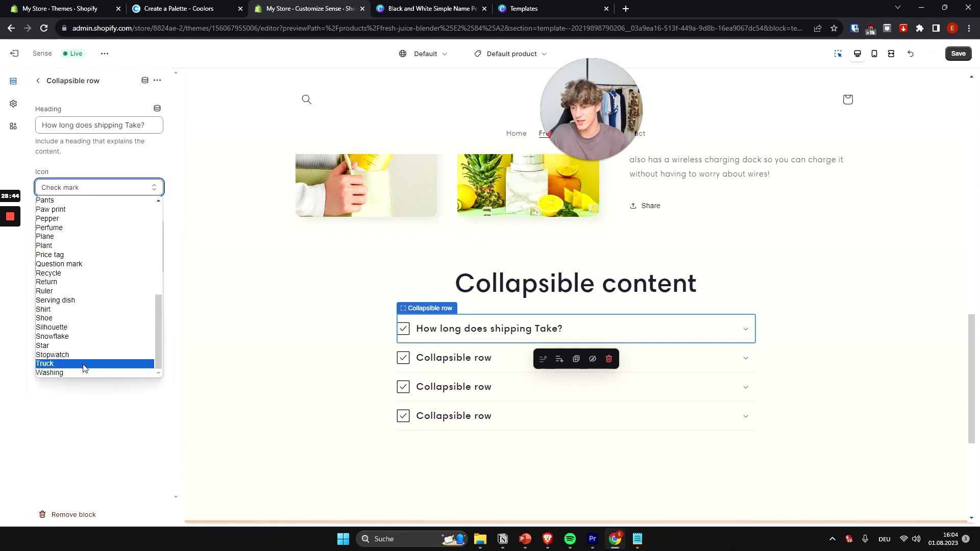
{"action": "left_click", "coordinate": [65, 364]}
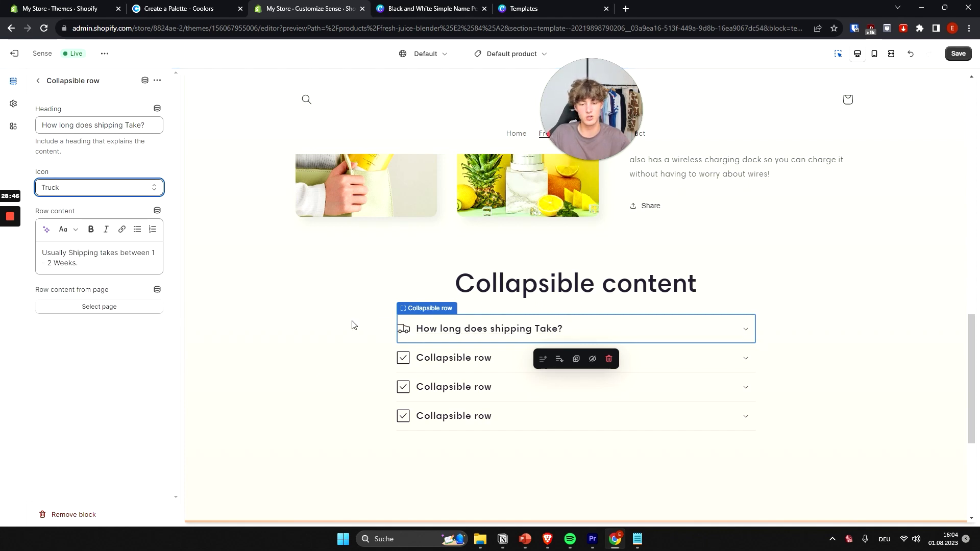
{"action": "left_click", "coordinate": [377, 361]}
{"action": "left_click", "coordinate": [503, 361]}
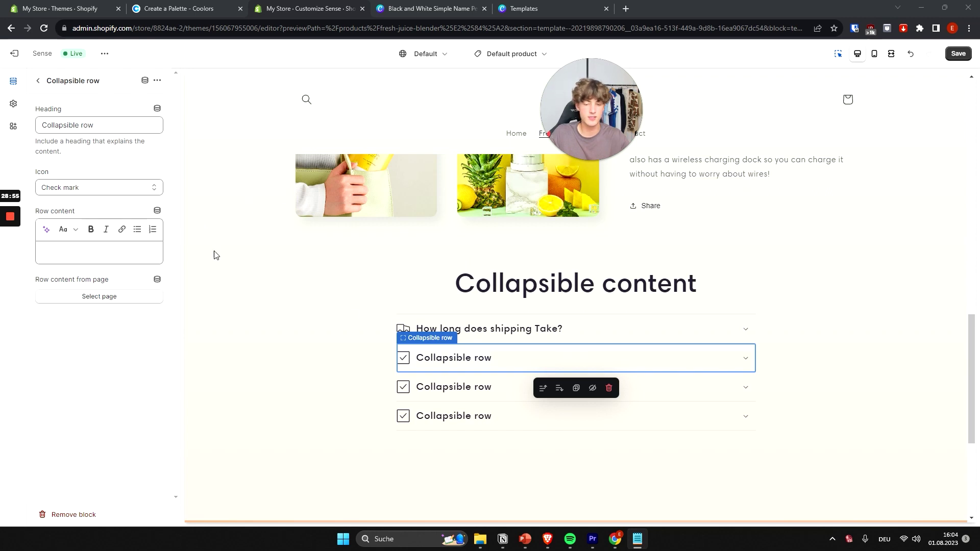
Retitle the second row 'How long does the Battery last?' and give it a Lightning bolt icon.
{"action": "triple_click", "coordinate": [68, 125]}
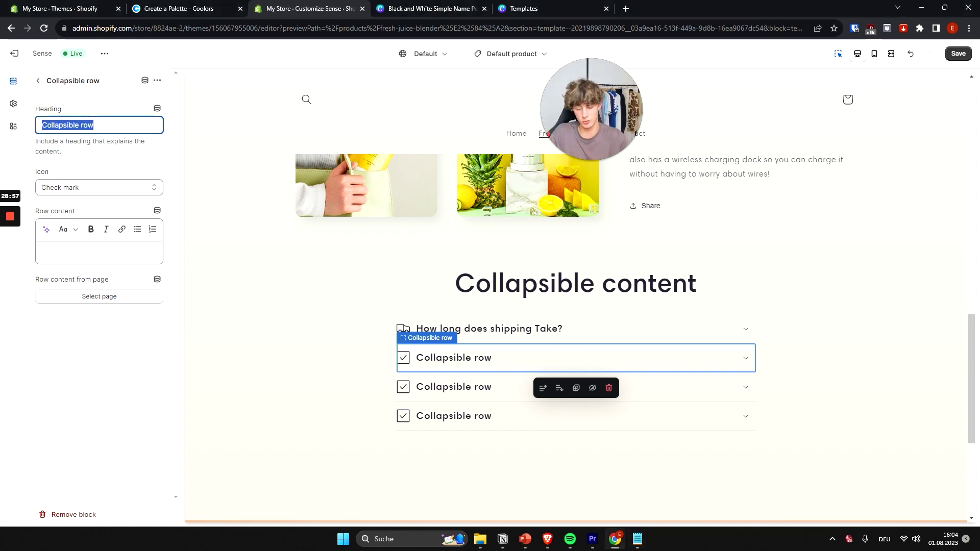
{"action": "type", "text": "How long does the"}
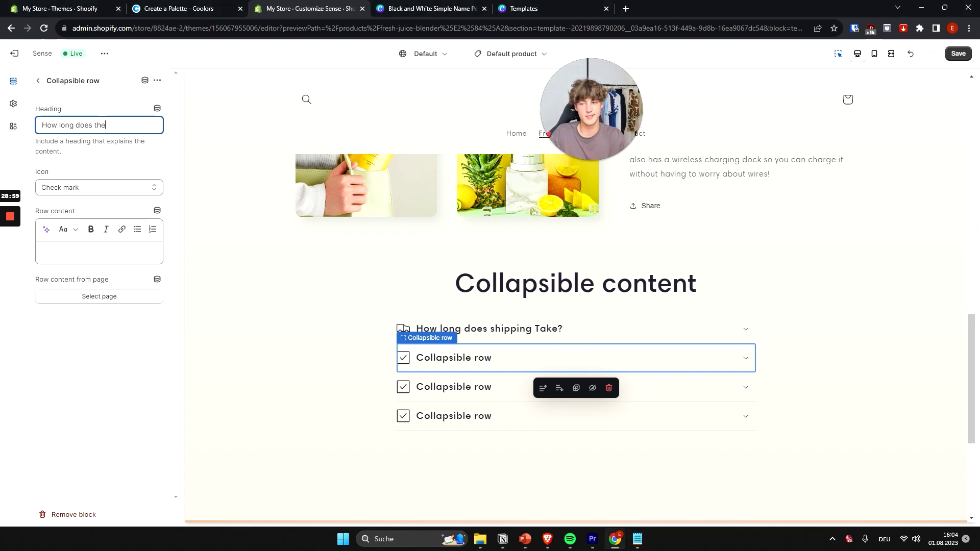
{"action": "type", "text": " Battery last"}
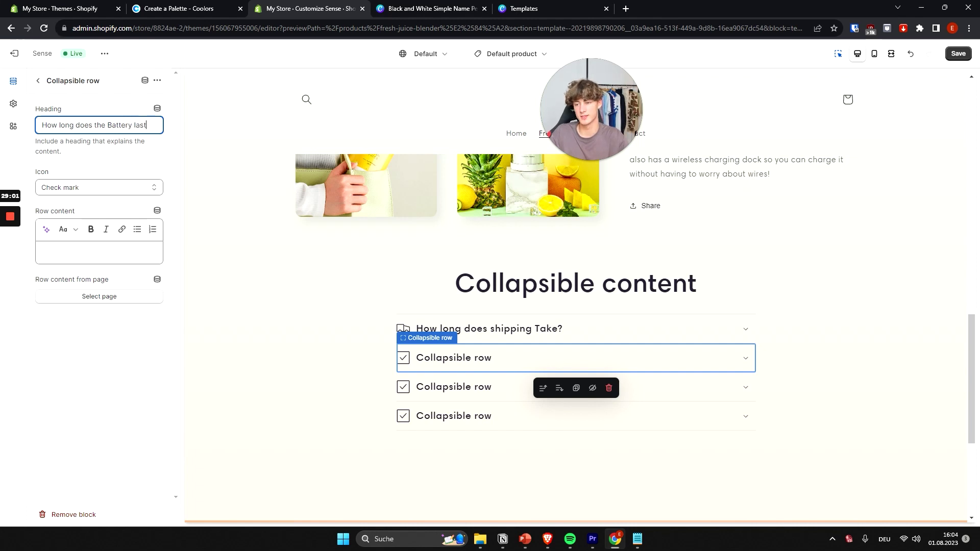
{"action": "type", "text": "?"}
{"action": "left_click", "coordinate": [97, 188]}
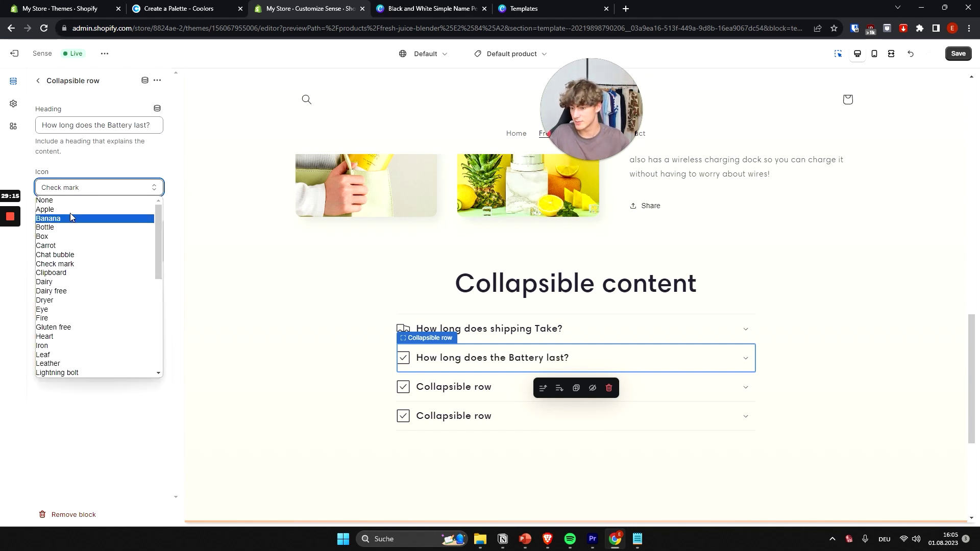
{"action": "scroll", "coordinate": [87, 291], "scroll_direction": "down", "scroll_amount": 2}
{"action": "left_click", "coordinate": [105, 269]}
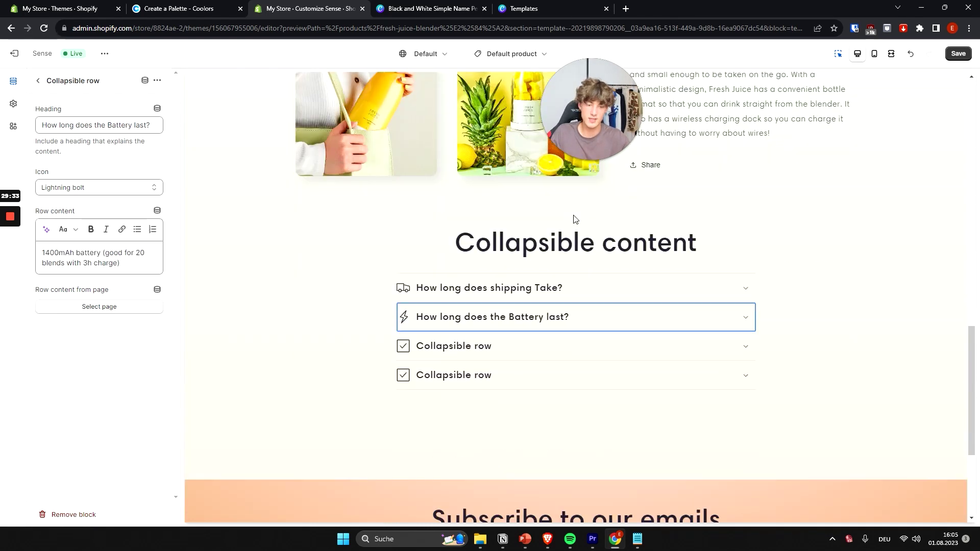
{"action": "left_click", "coordinate": [575, 219]}
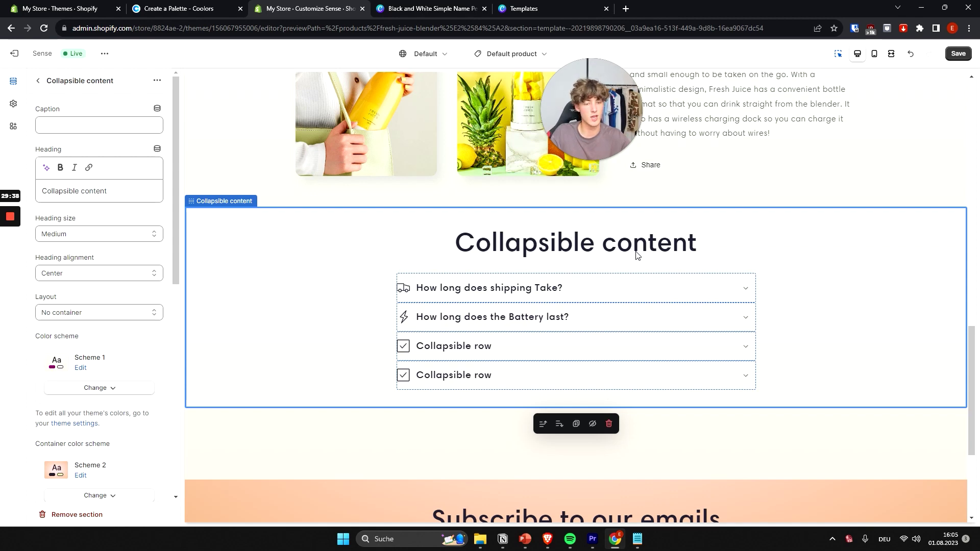
Clear the Collapsible content heading and delete the two remaining placeholder rows.
{"action": "key", "text": "ctrl+a"}
{"action": "key", "text": "BackSpace"}
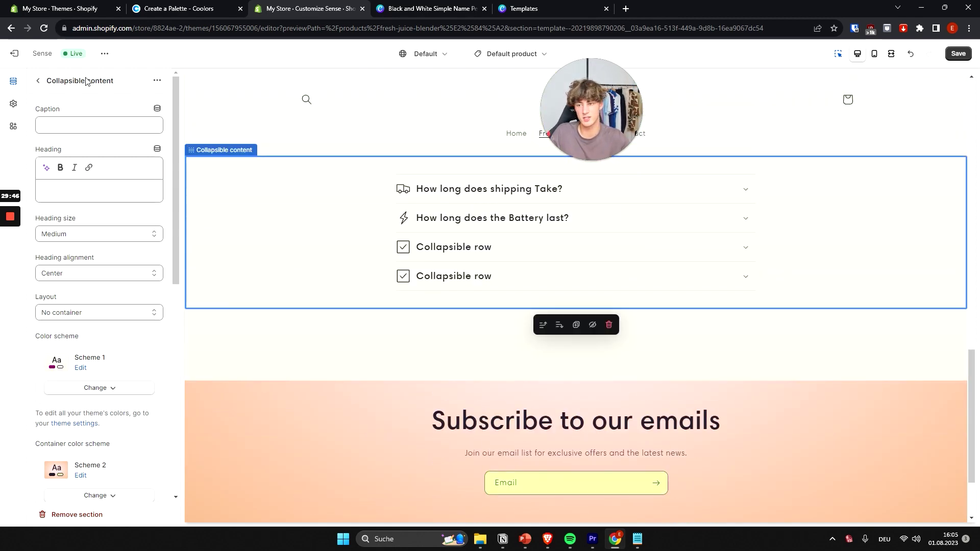
{"action": "left_click", "coordinate": [498, 258]}
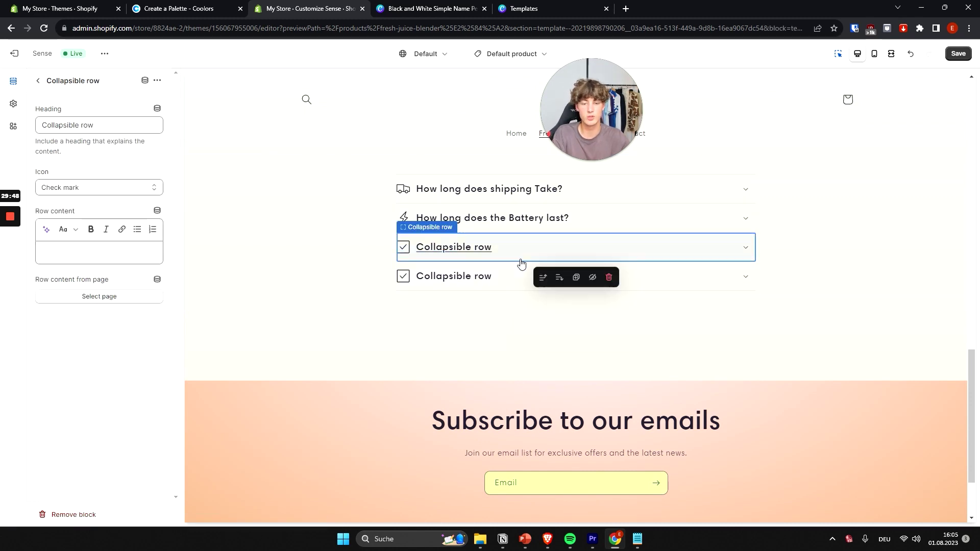
{"action": "left_click", "coordinate": [609, 277]}
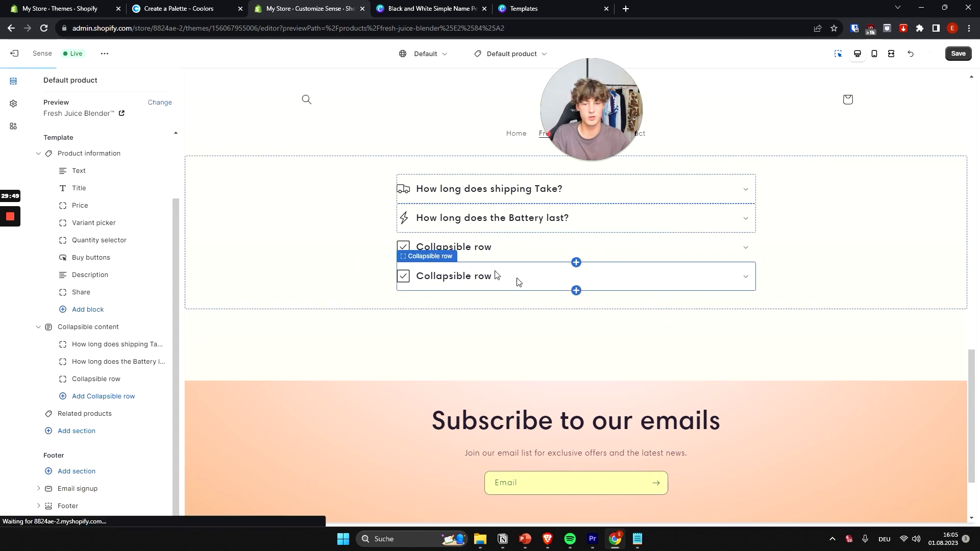
{"action": "left_click", "coordinate": [524, 253]}
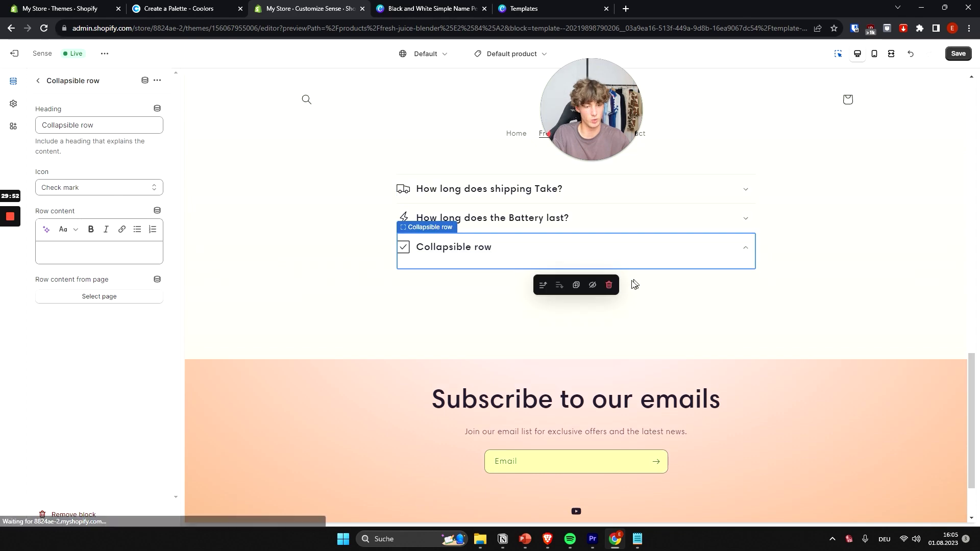
{"action": "left_click", "coordinate": [610, 285]}
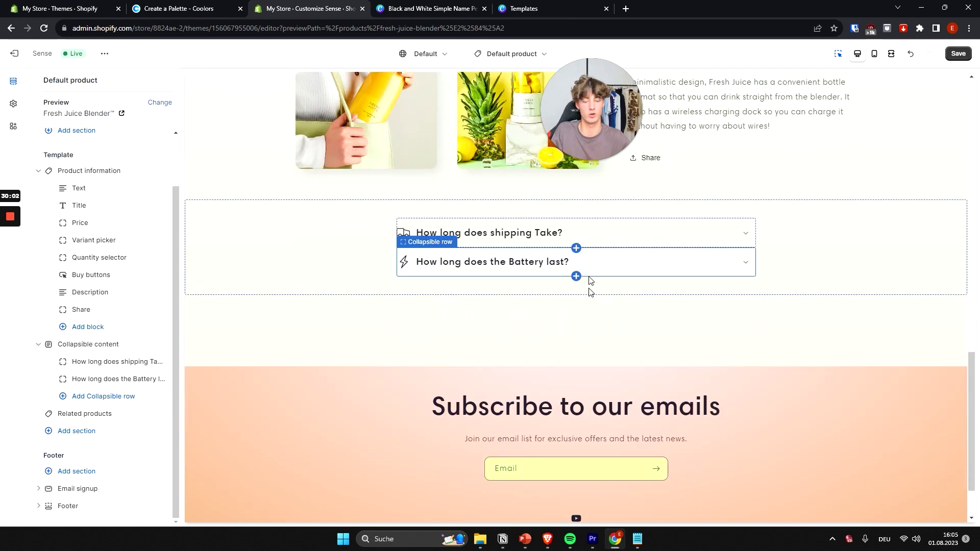
Select the sections below the FAQ and bring up the list of sections to add.
{"action": "left_click", "coordinate": [580, 307]}
{"action": "left_click", "coordinate": [333, 356]}
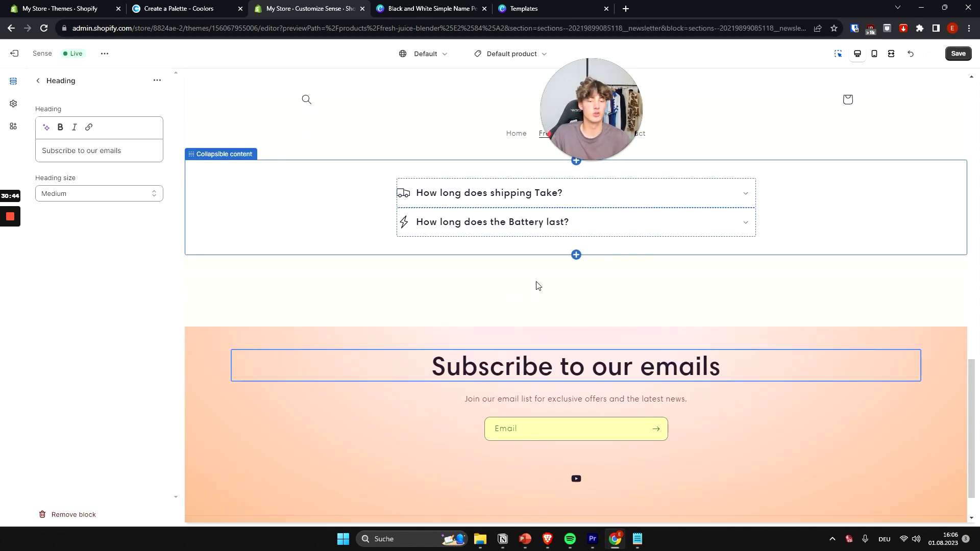
{"action": "left_click", "coordinate": [576, 254]}
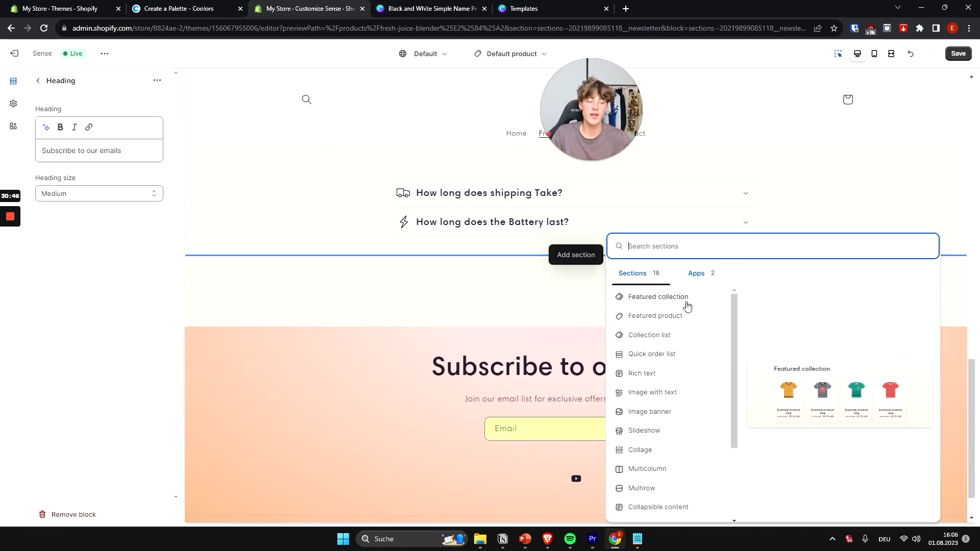